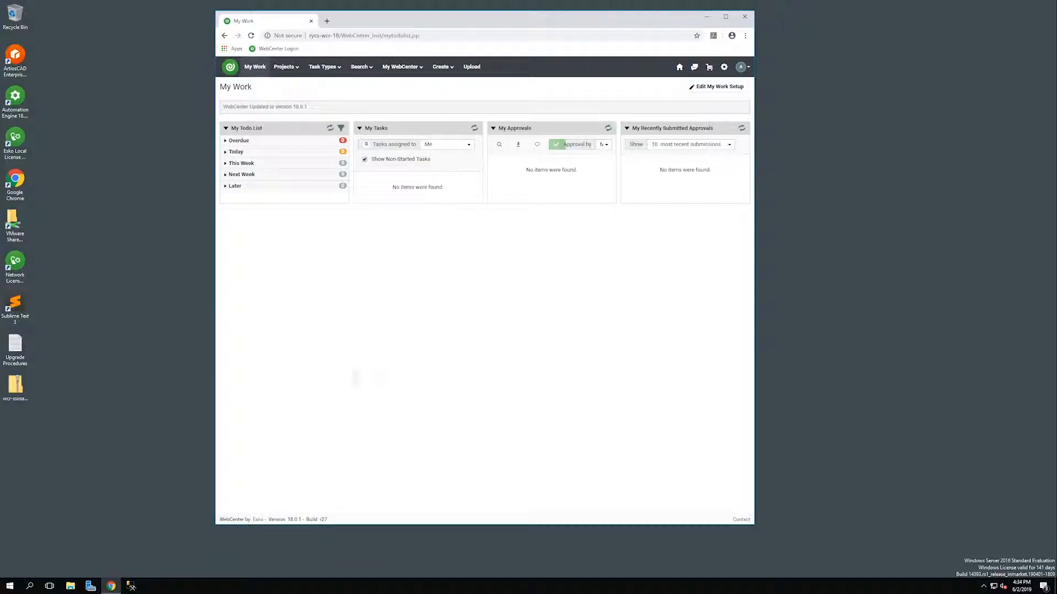
Reload My Work and confirm the footer reads version 18.0.1, build r27.
click(681, 68)
drag(328, 519, 220, 519)
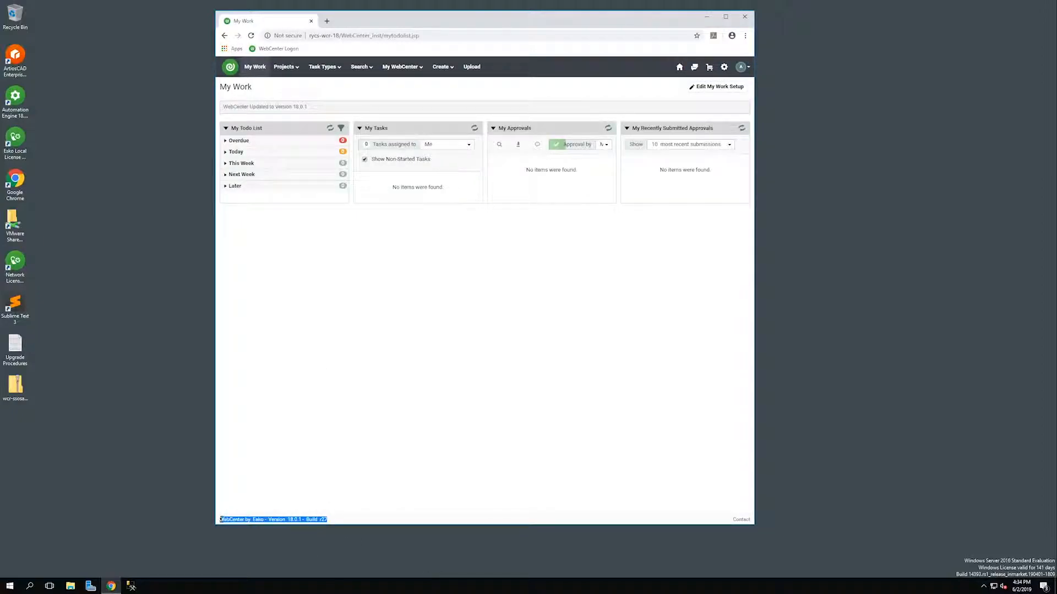
click(338, 521)
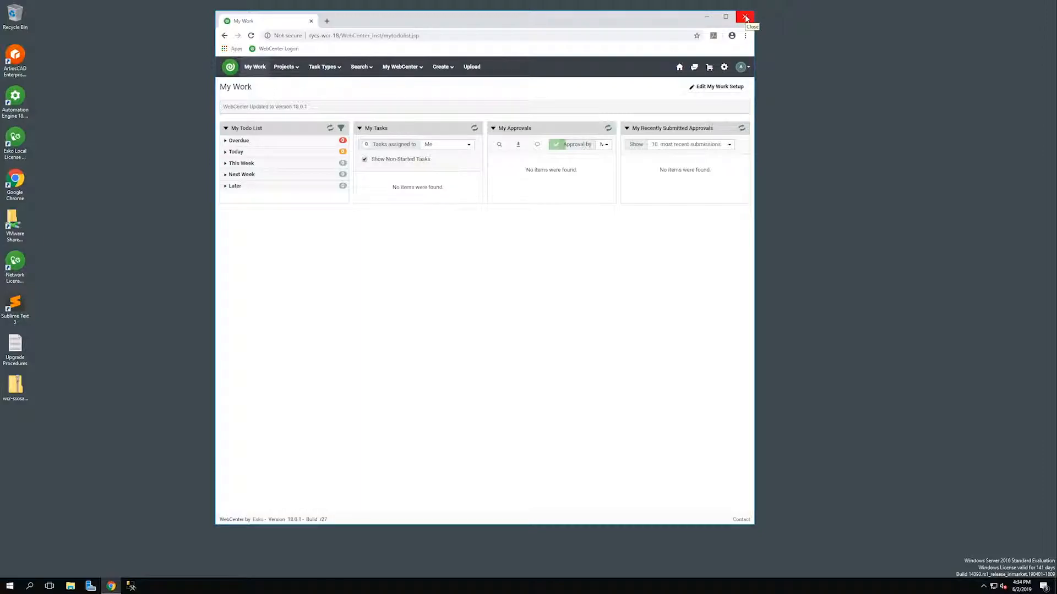
Close the WebCenter browser and open File Explorer on the Data (D:) drive.
click(746, 17)
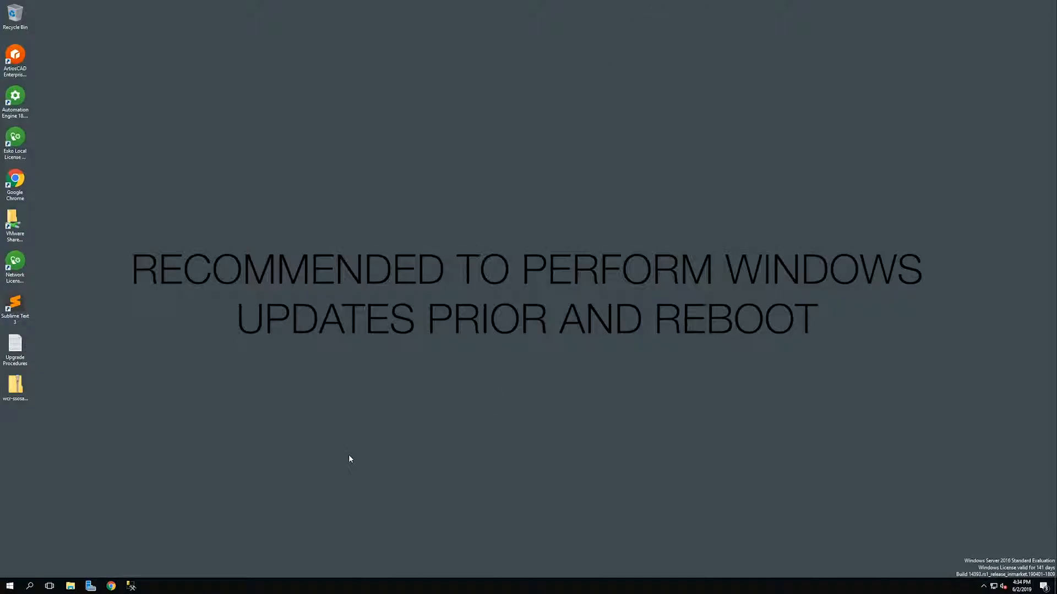
click(71, 586)
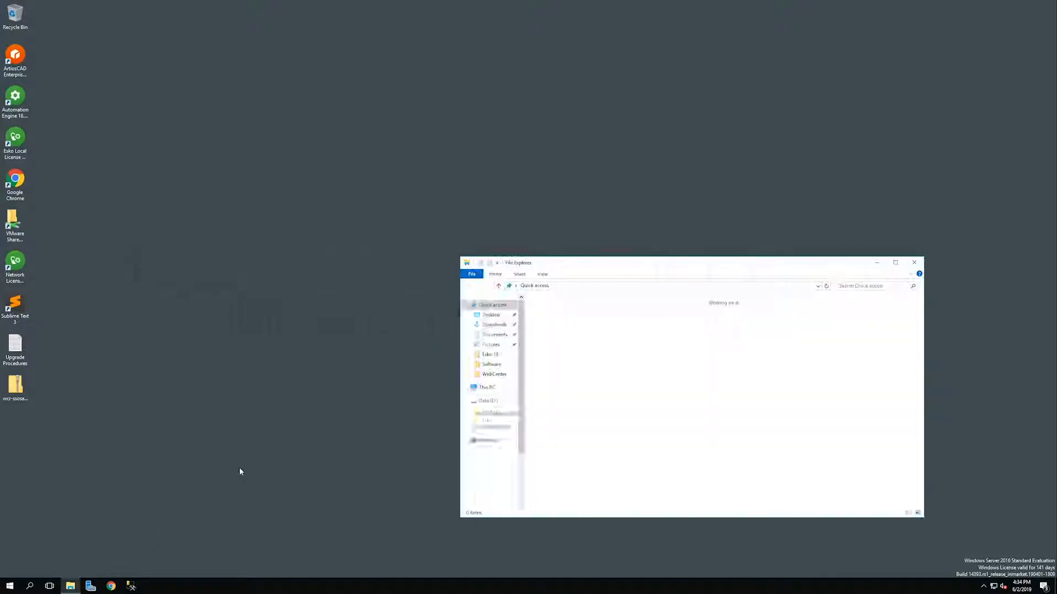
drag(569, 263, 432, 190)
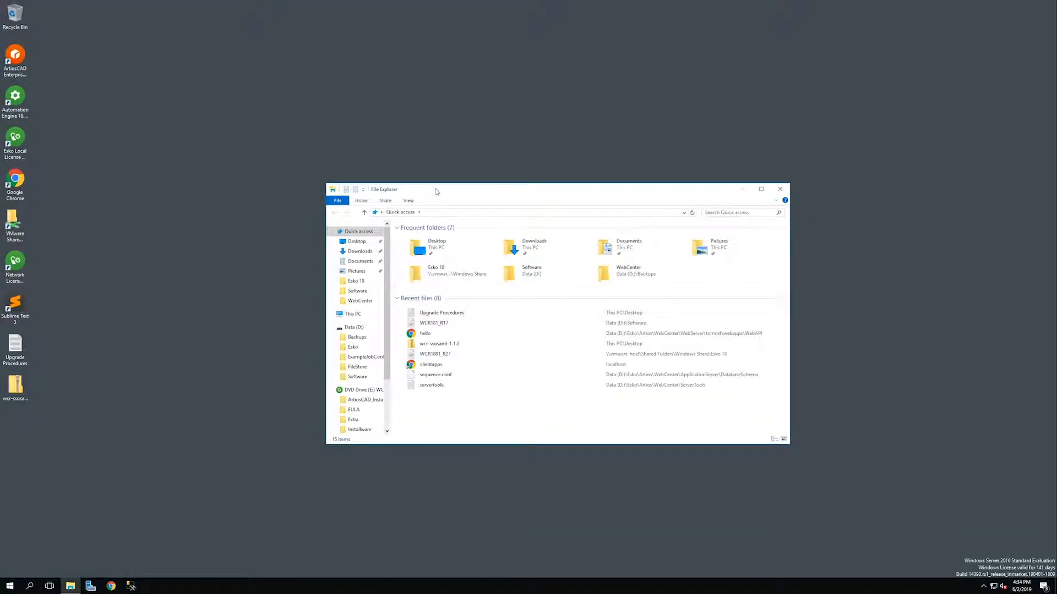
click(355, 327)
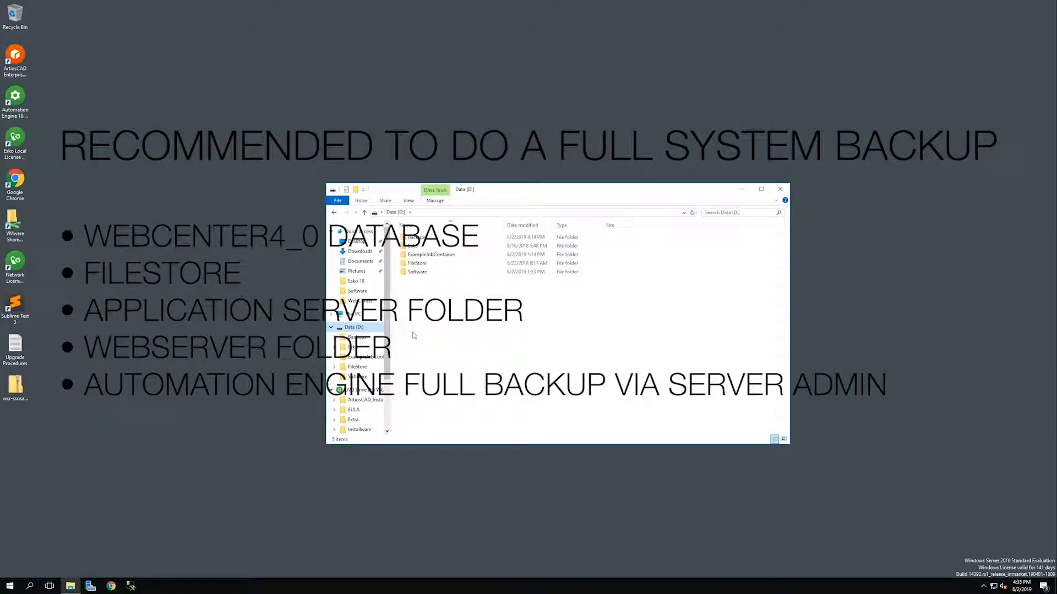
Locate the WebCenter4_0 backup in Backups\MSSQL and launch SQL Server Management Studio.
double_click(421, 239)
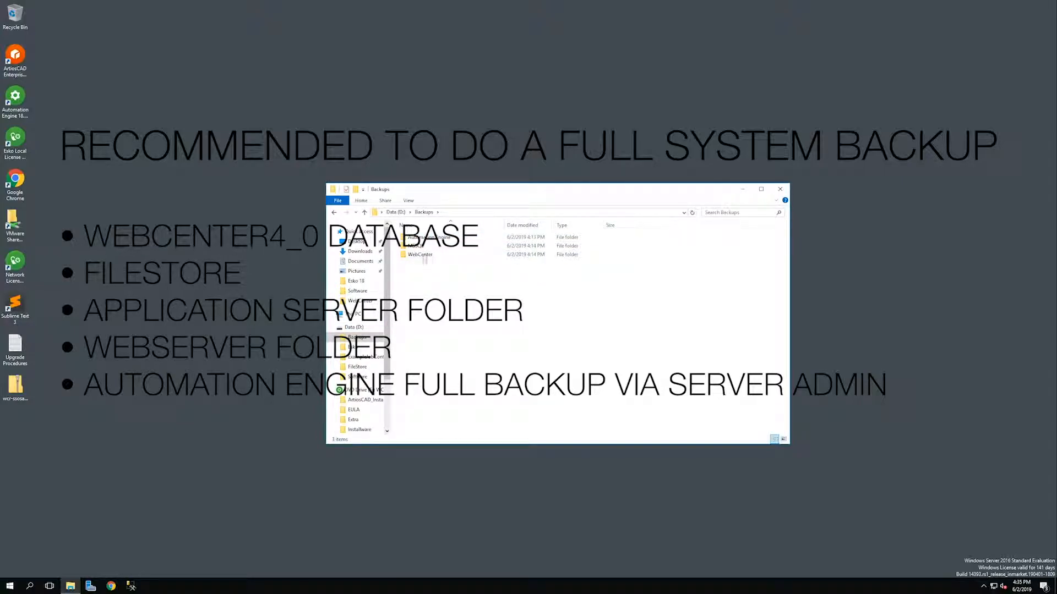
double_click(422, 246)
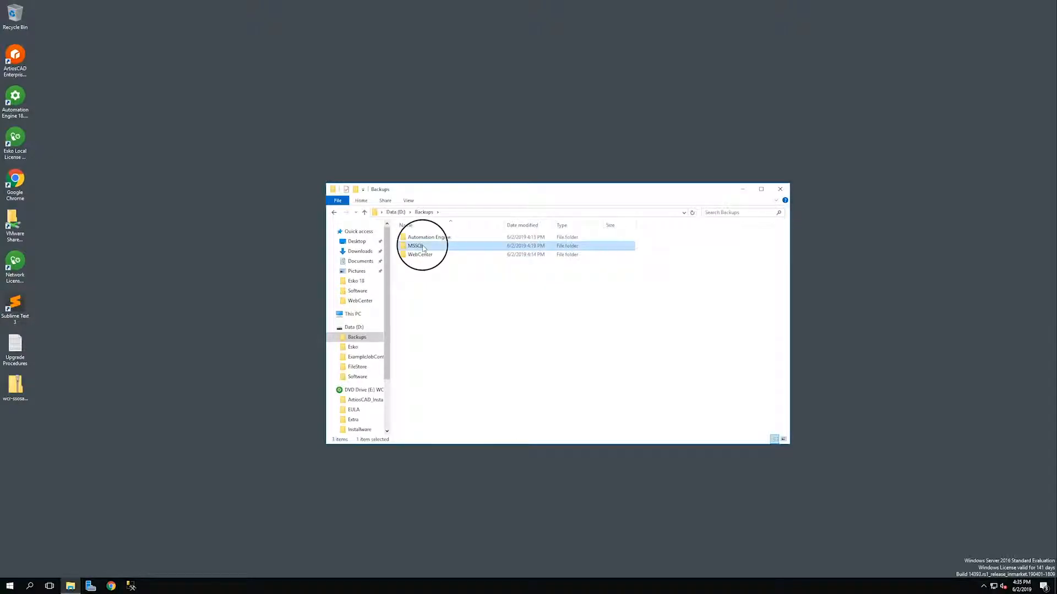
click(435, 240)
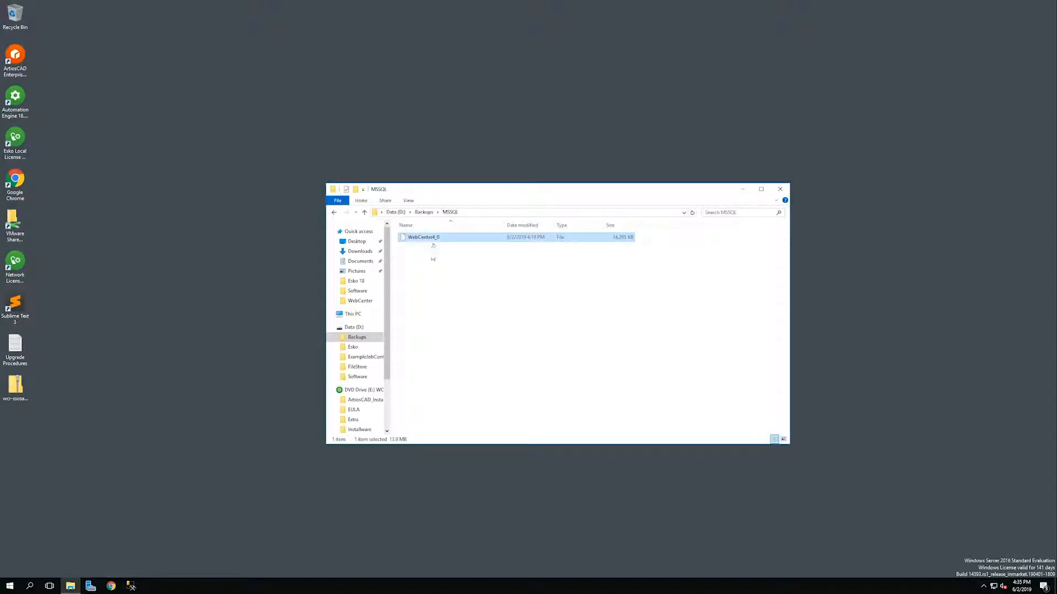
click(129, 587)
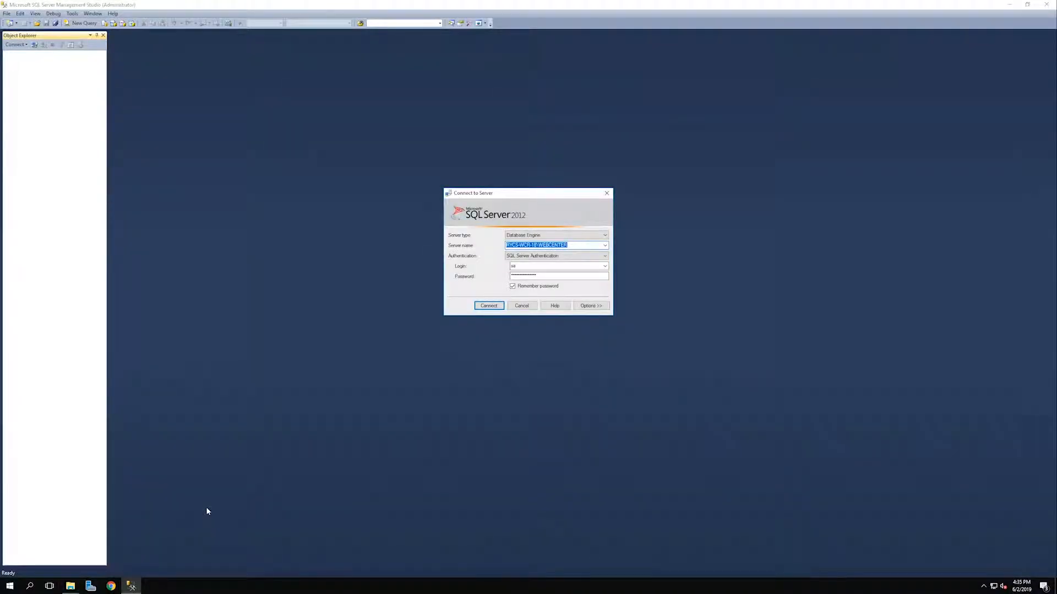
Connect to the server and open the Back Up dialog for the WebCenter4_0 database.
click(489, 306)
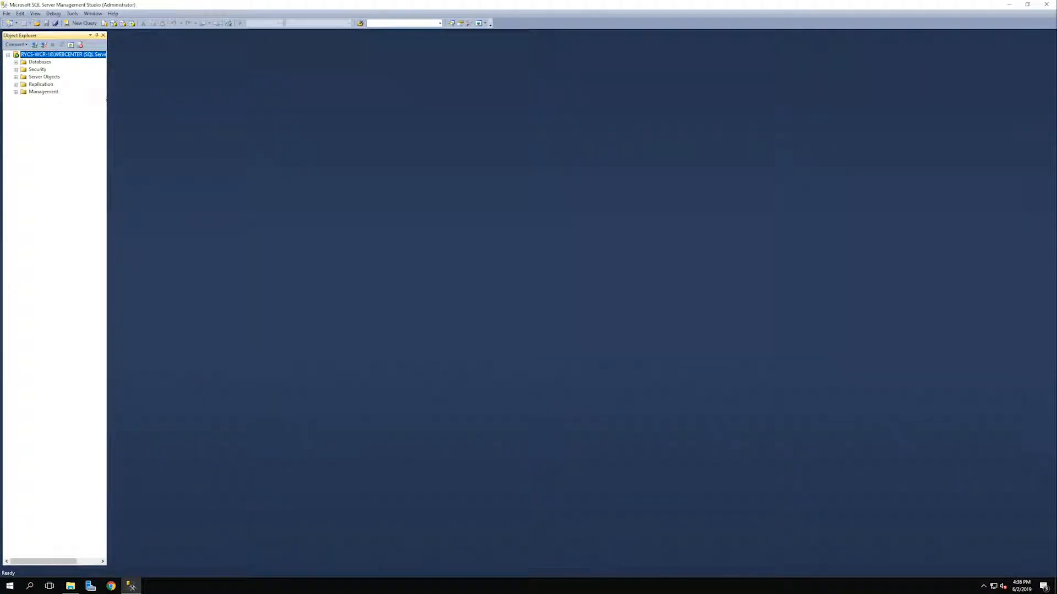
double_click(40, 62)
click(60, 100)
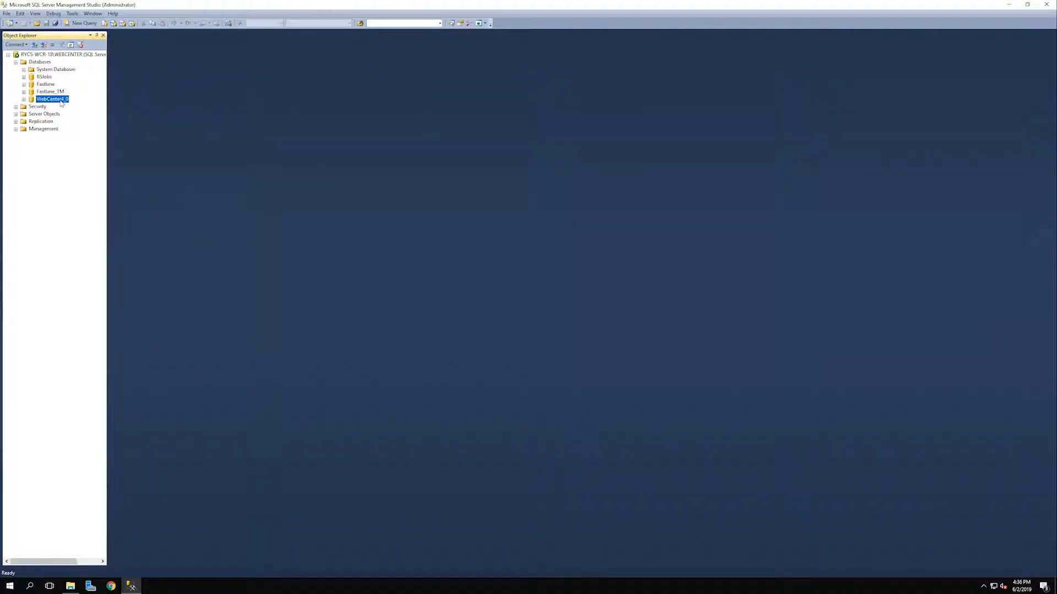
right_click(61, 103)
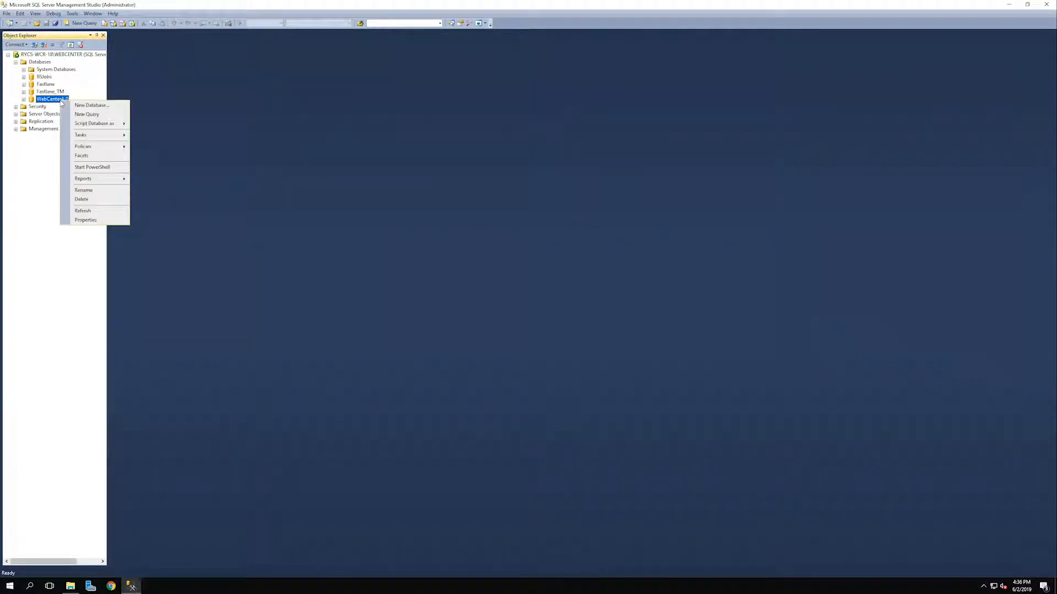
mouse_move(113, 136)
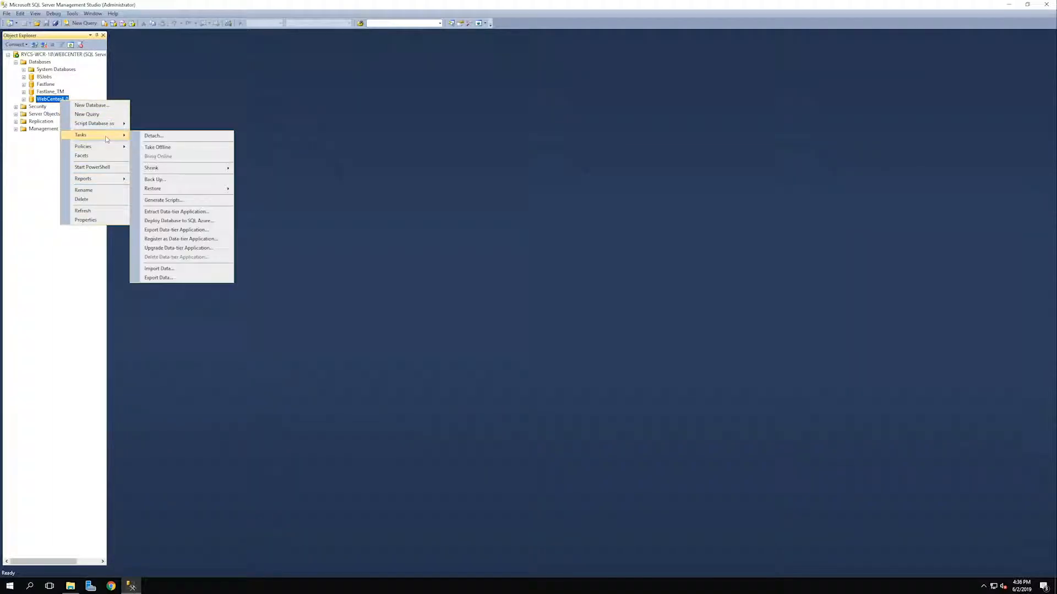
click(173, 183)
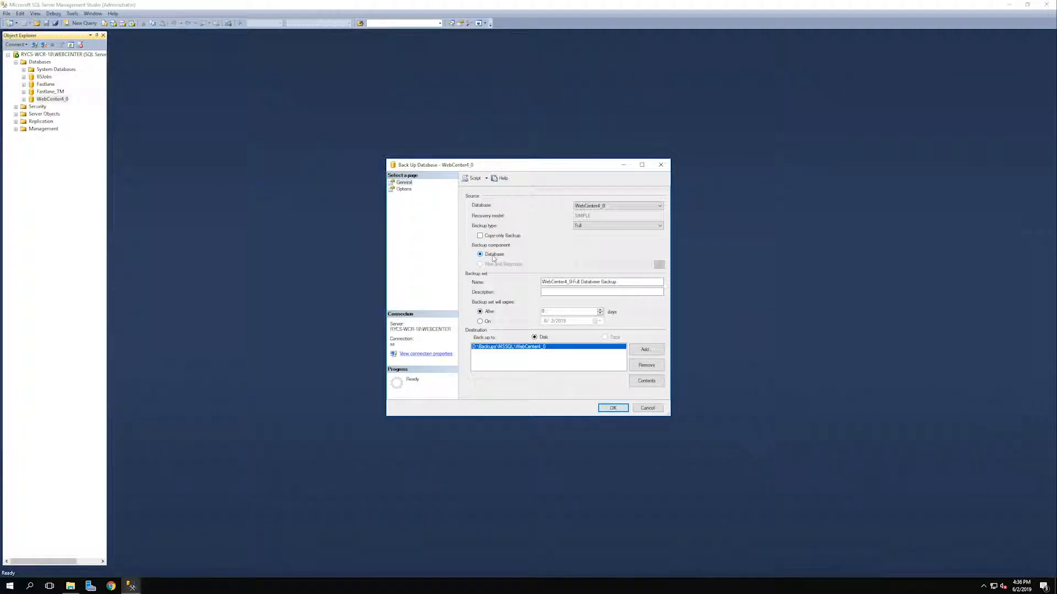
Review the Full backup type, set name and destination, then cancel and close Management Studio.
click(617, 225)
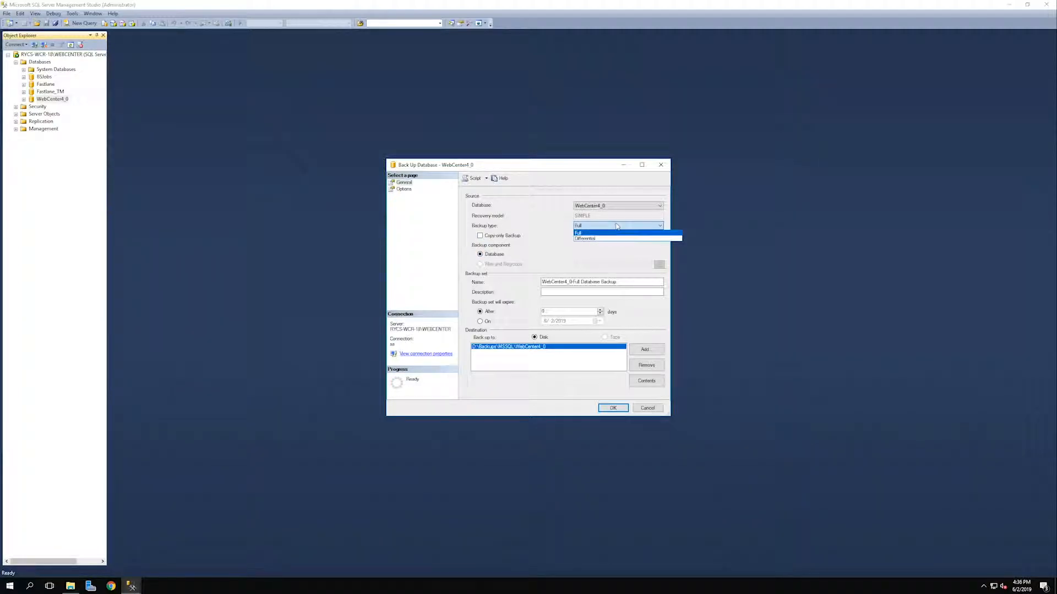
click(489, 227)
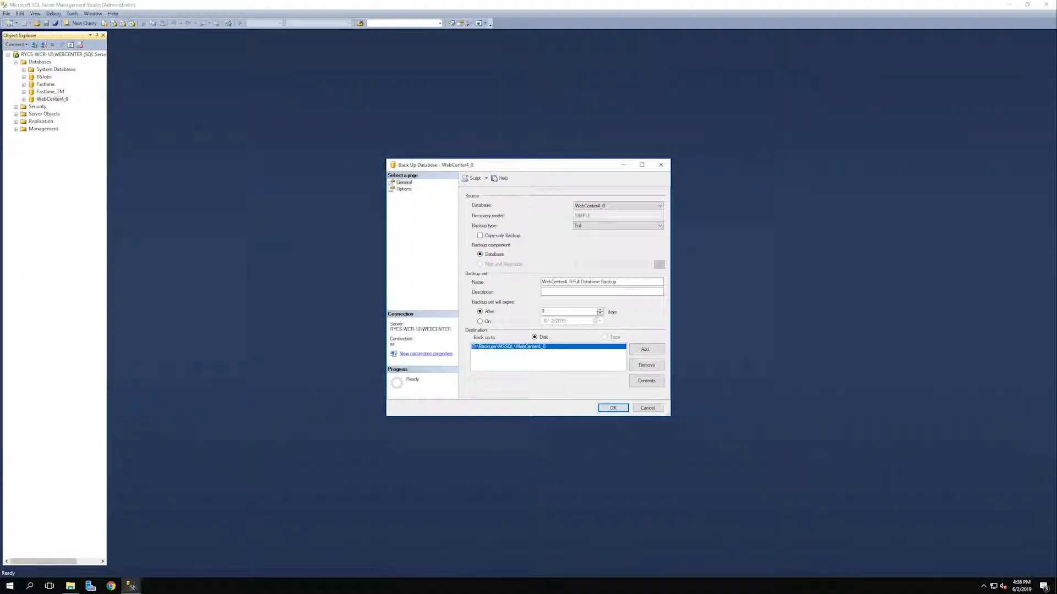
drag(571, 281, 660, 282)
click(483, 347)
click(639, 408)
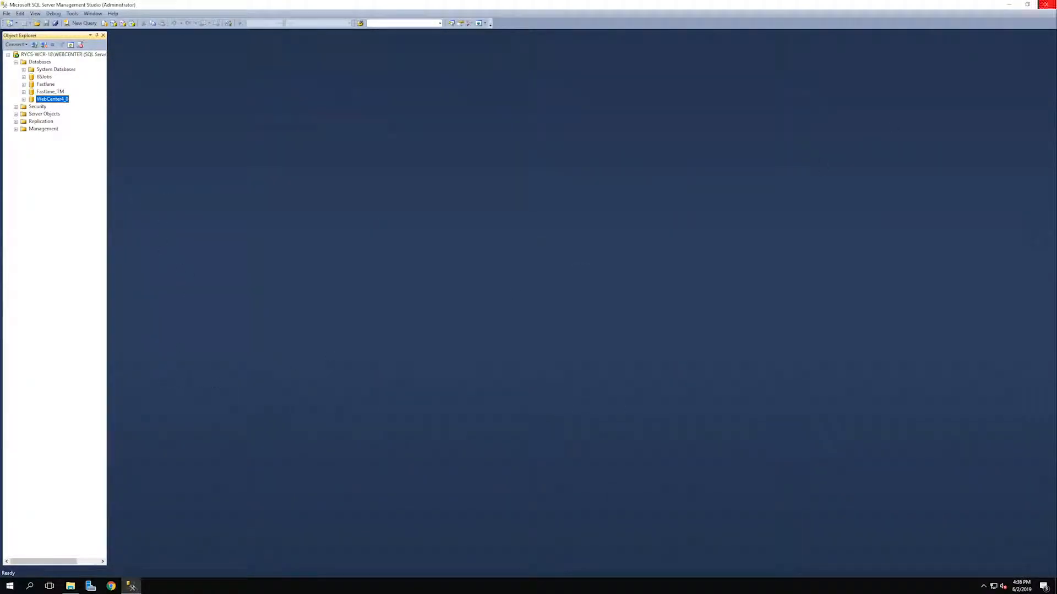
click(1049, 4)
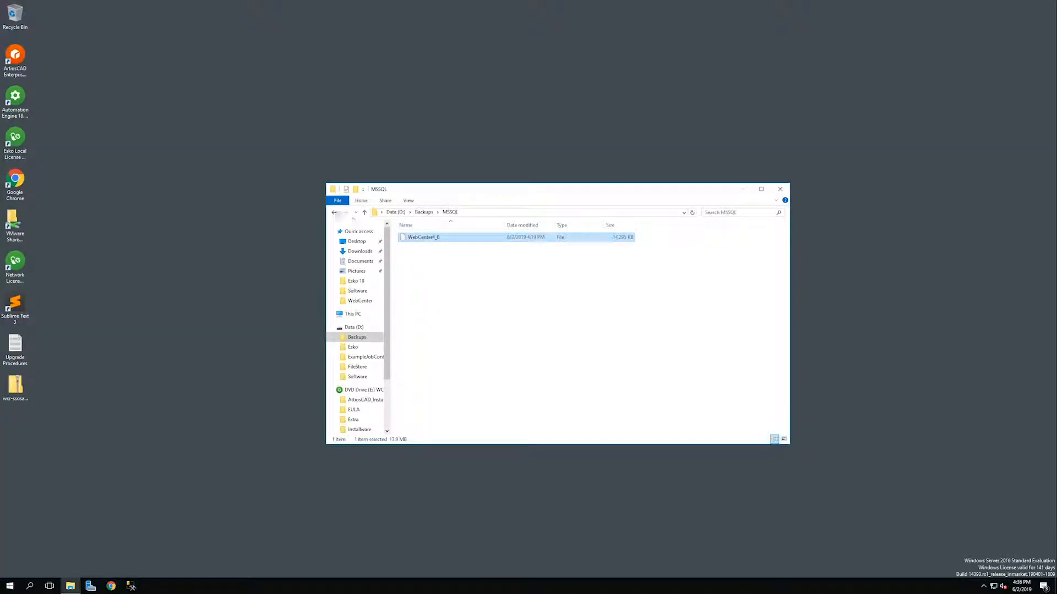
Go back to the Data (D:) drive and check the FileStore folder.
click(334, 212)
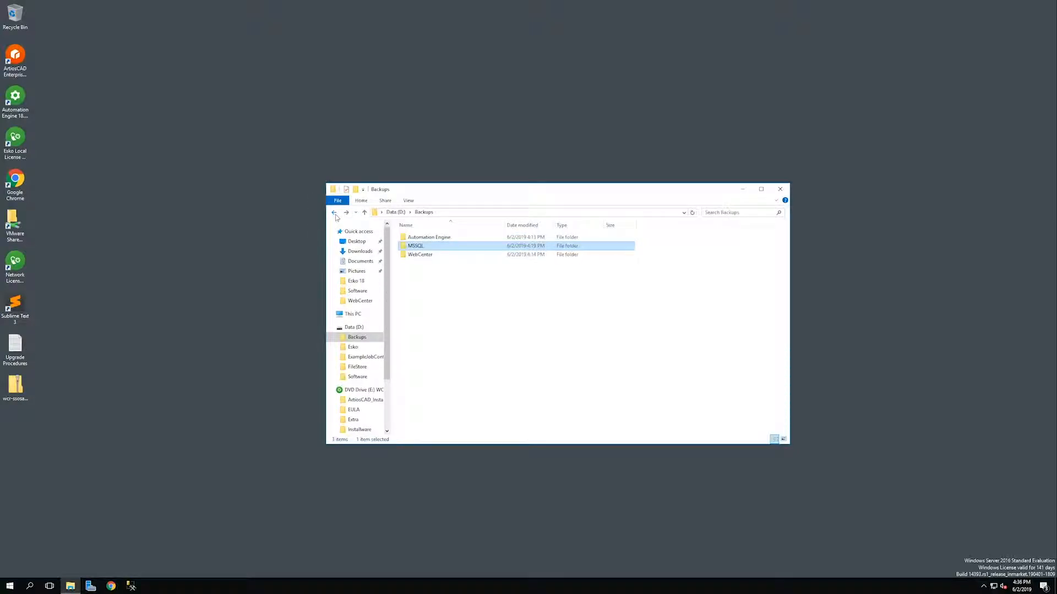
click(334, 213)
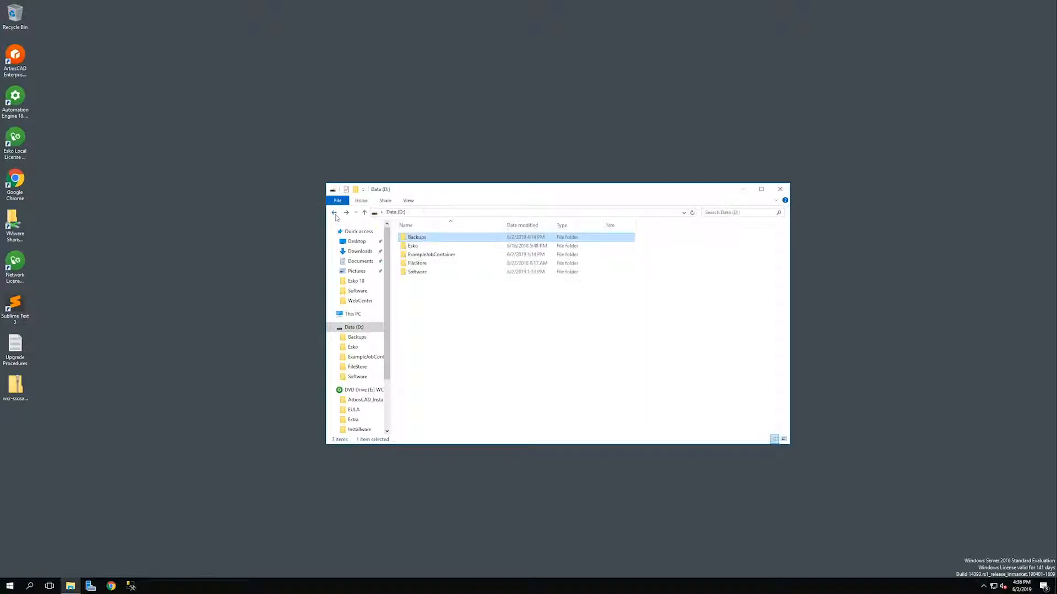
click(444, 264)
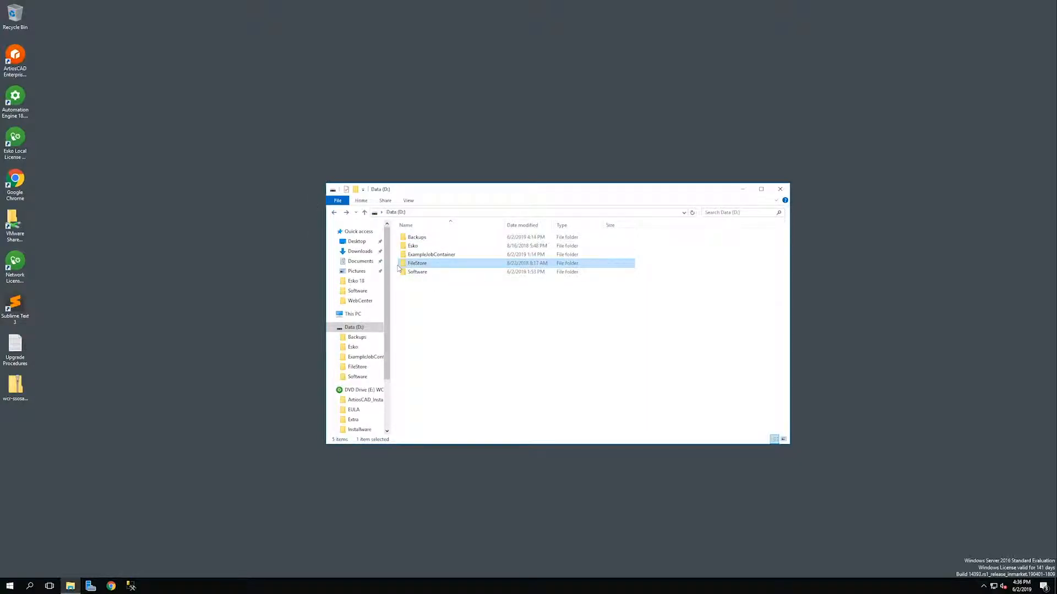
mouse_move(444, 266)
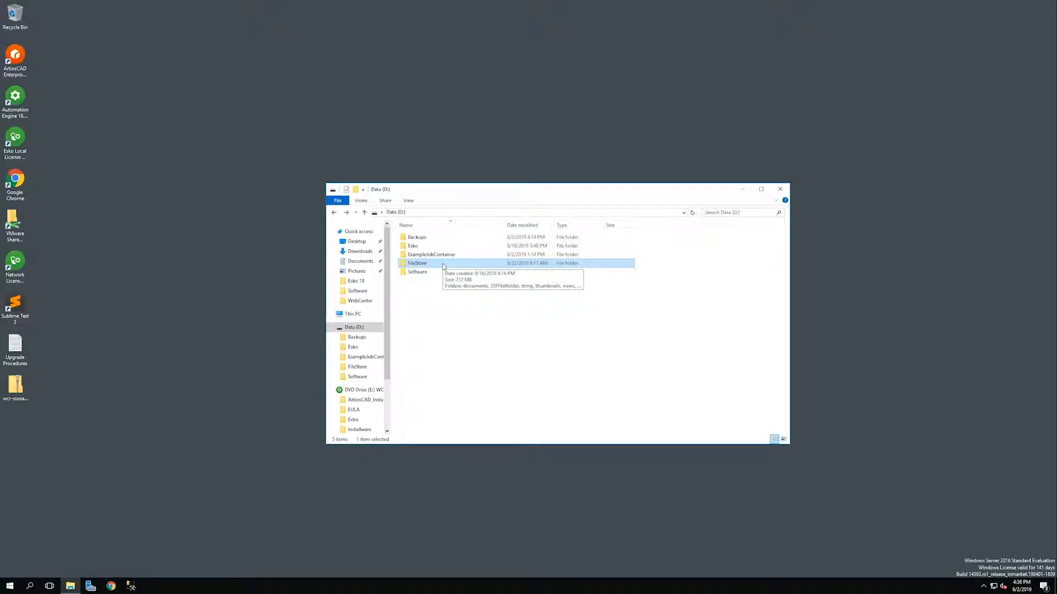
Check Backups\WebCenter for the ApplicationServer and WebServer folders, then return to Data (D:).
double_click(420, 237)
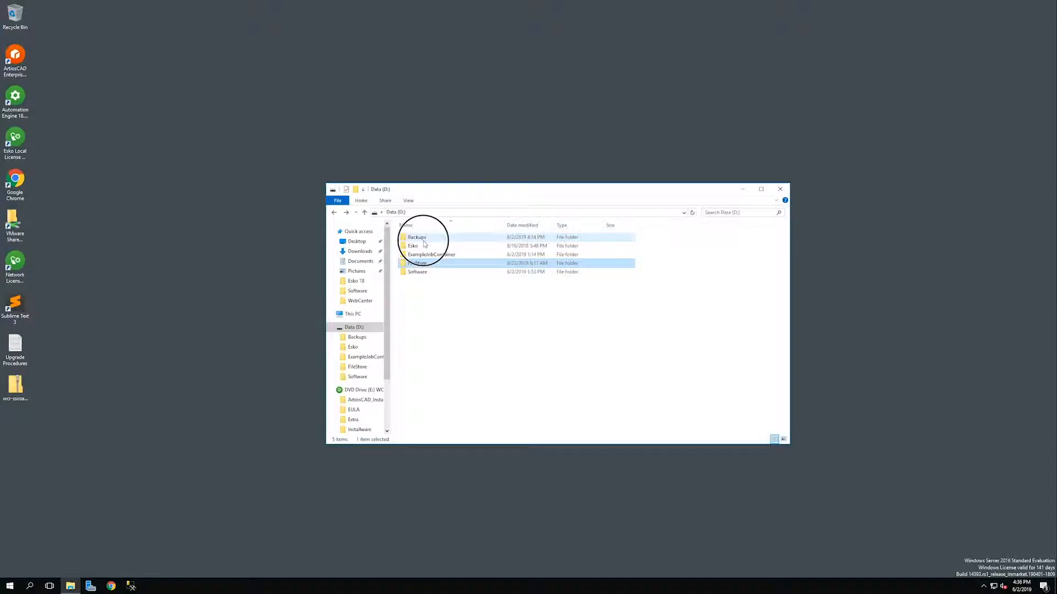
double_click(427, 255)
click(428, 238)
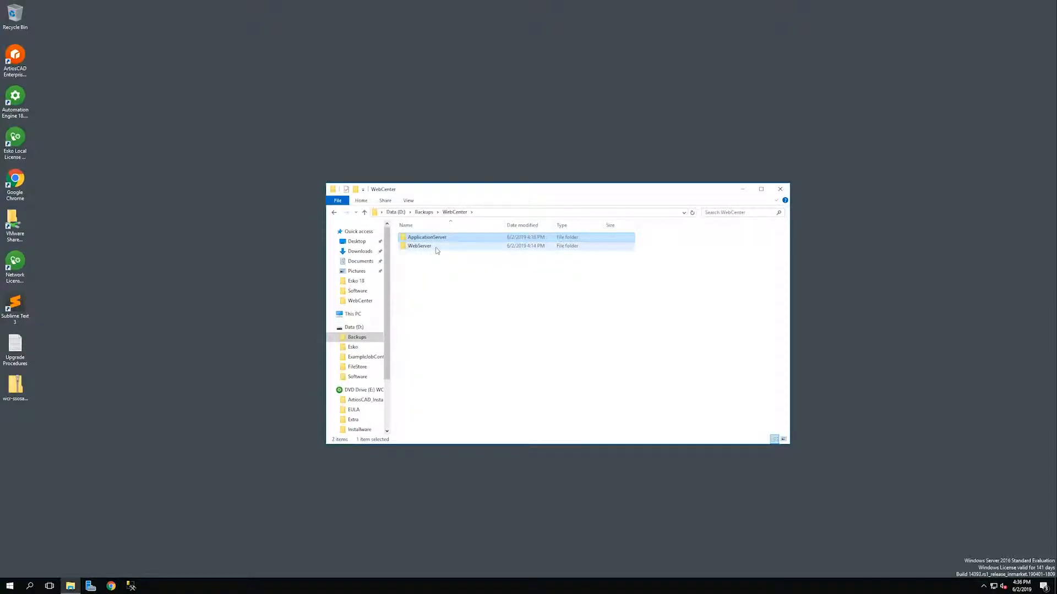
click(396, 212)
Inspect the ApplicationServer and WebServer folders in D:\Esko\Artios\WebCenter.
click(414, 249)
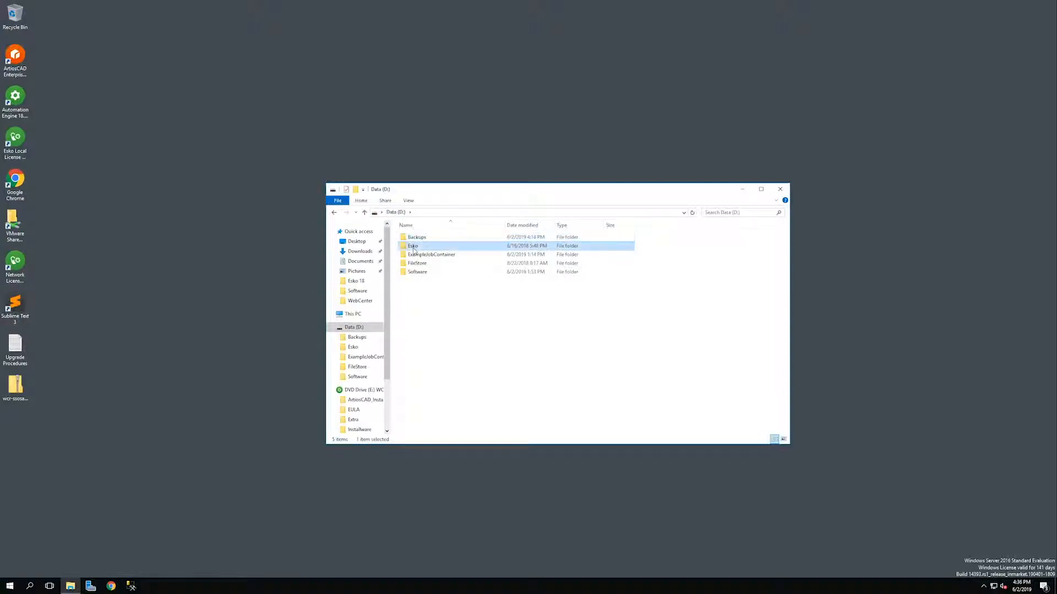
double_click(414, 248)
double_click(416, 246)
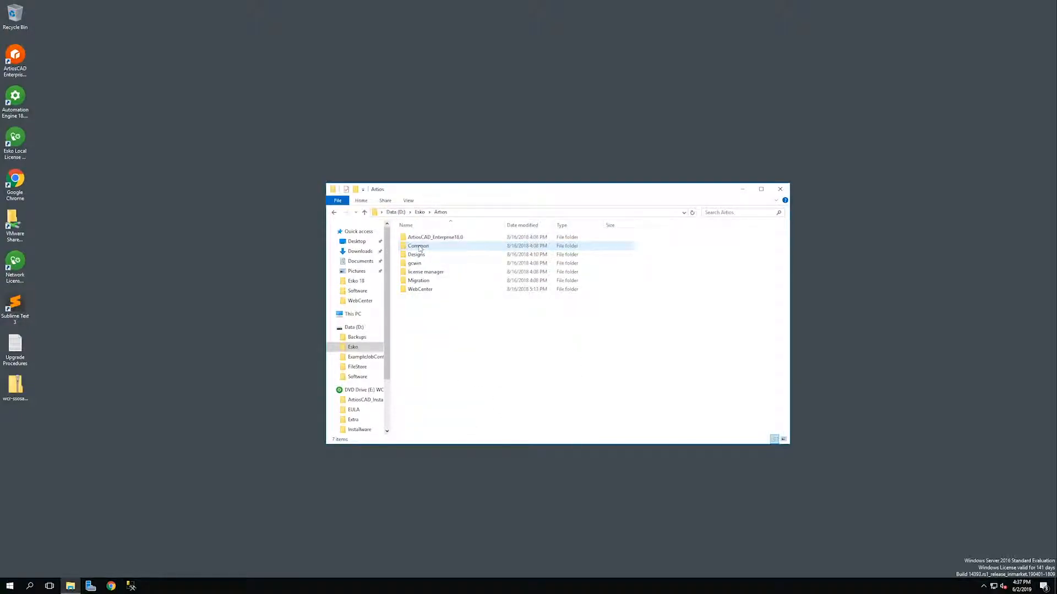
double_click(425, 290)
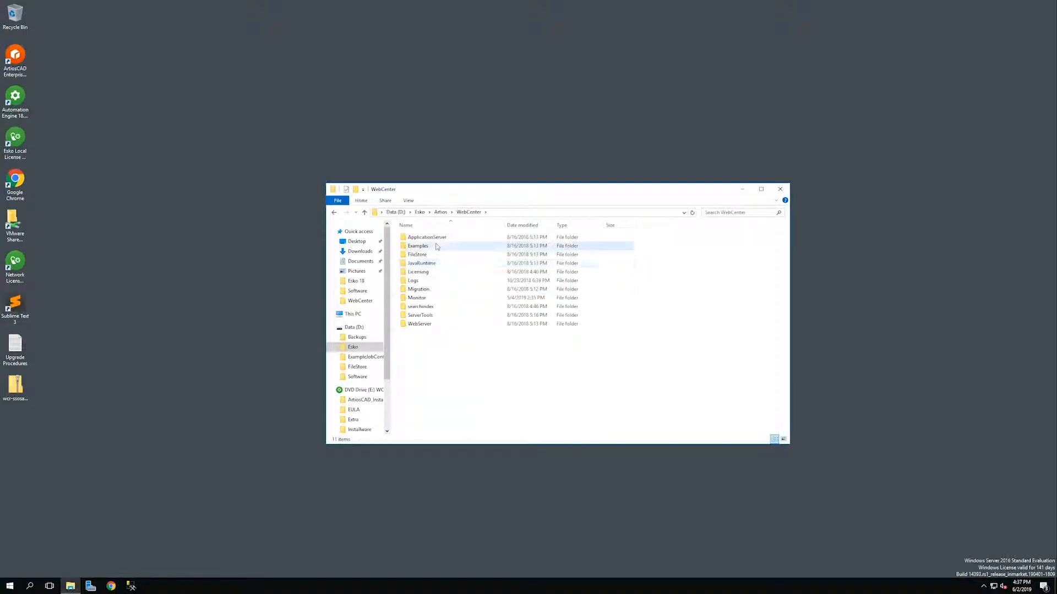
click(434, 240)
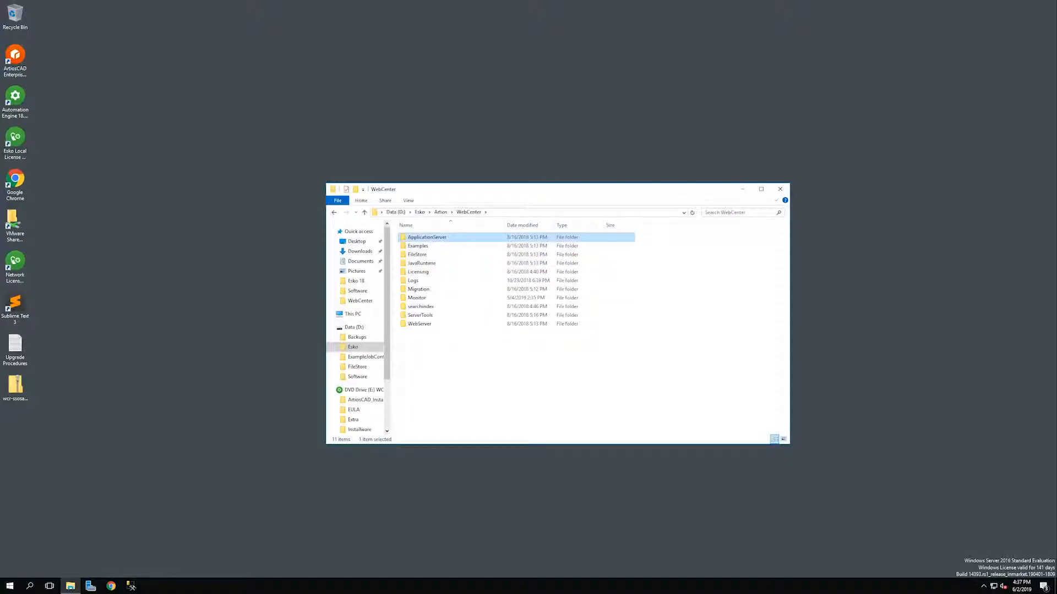
click(425, 325)
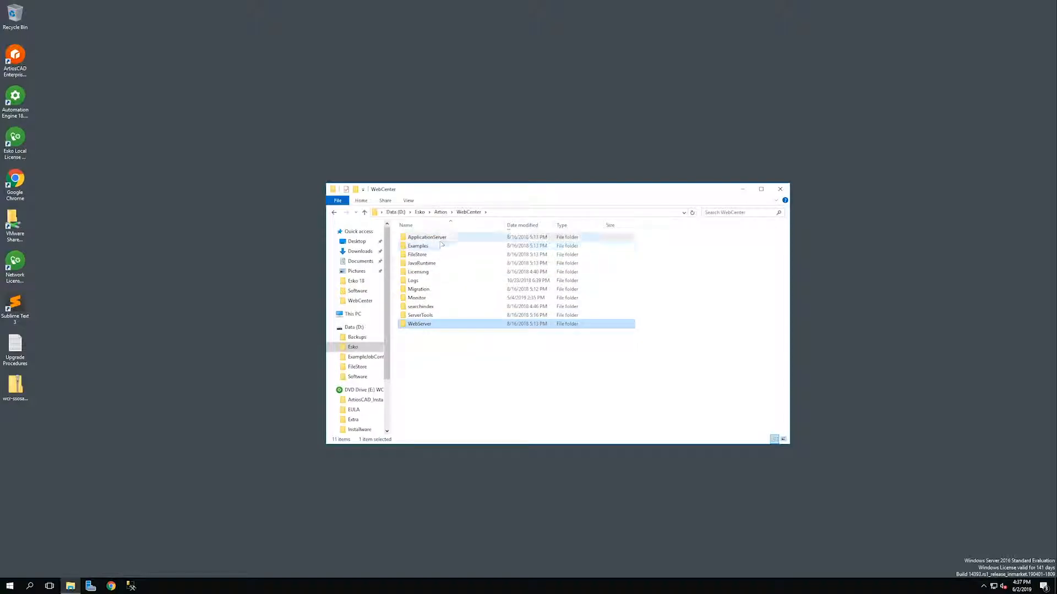
click(440, 240)
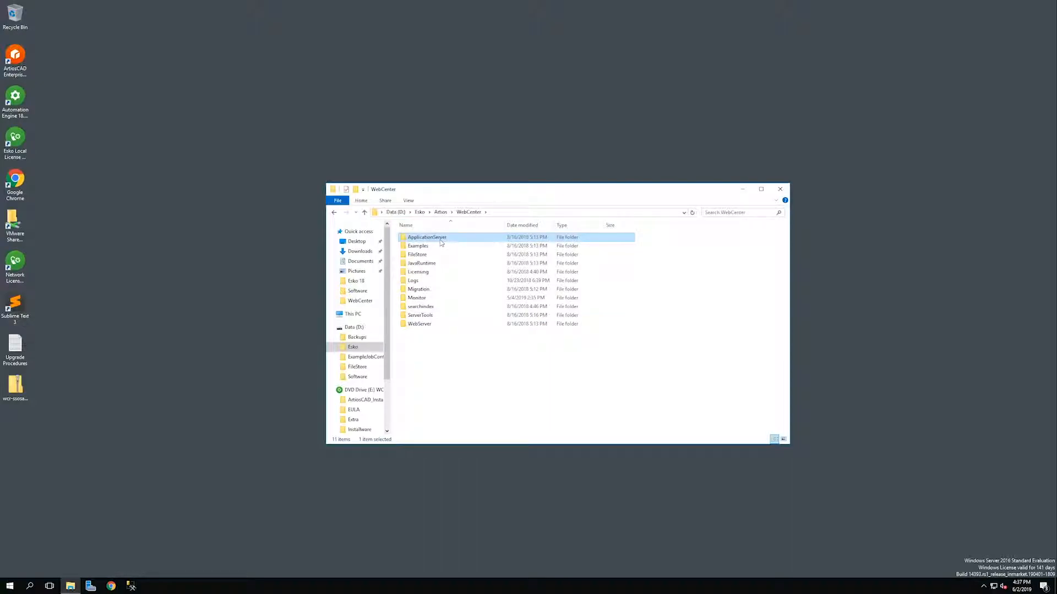
Step back to Backups\WebCenter, then up to Backups, confirming the Automation Engine folder is empty.
click(334, 213)
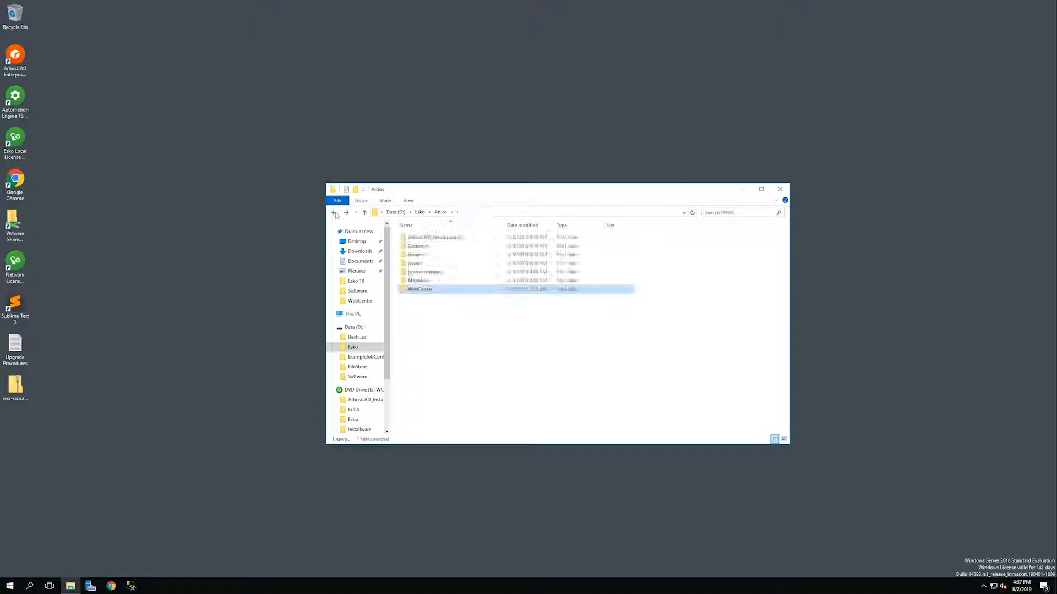
click(335, 213)
click(335, 212)
click(335, 213)
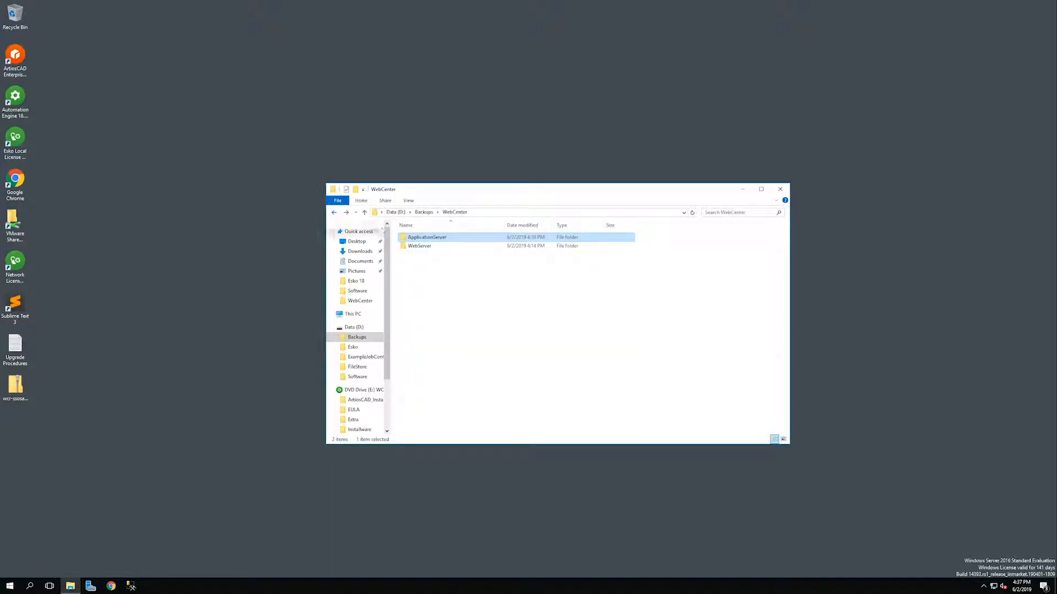
click(477, 257)
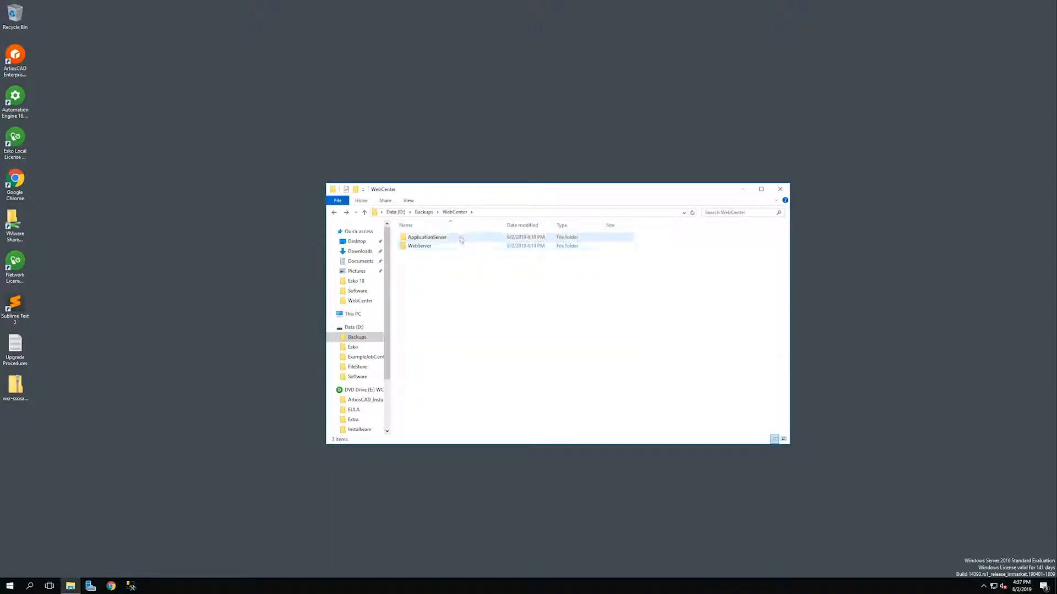
click(333, 213)
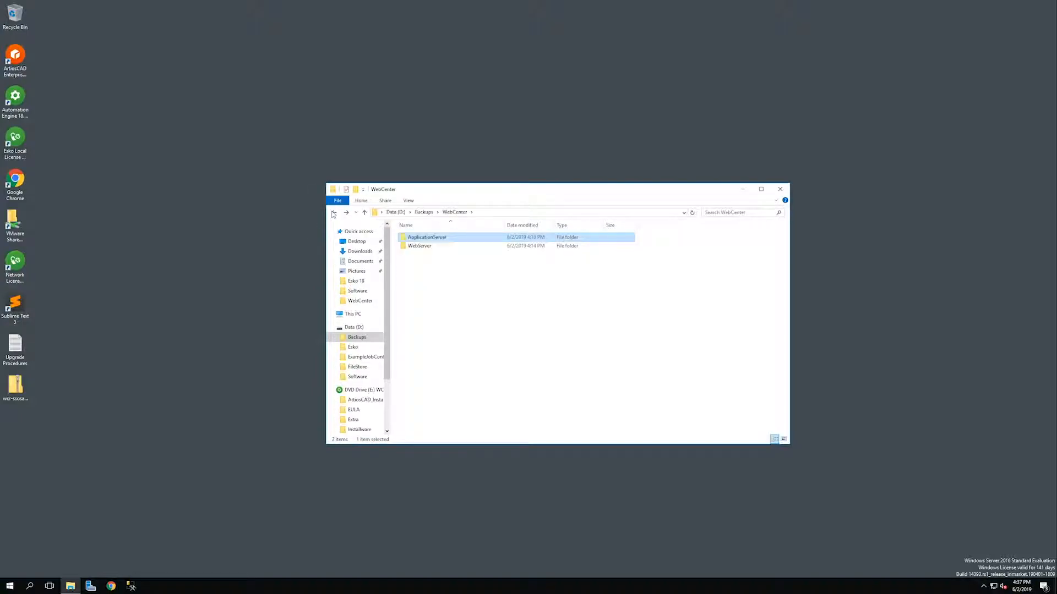
click(334, 213)
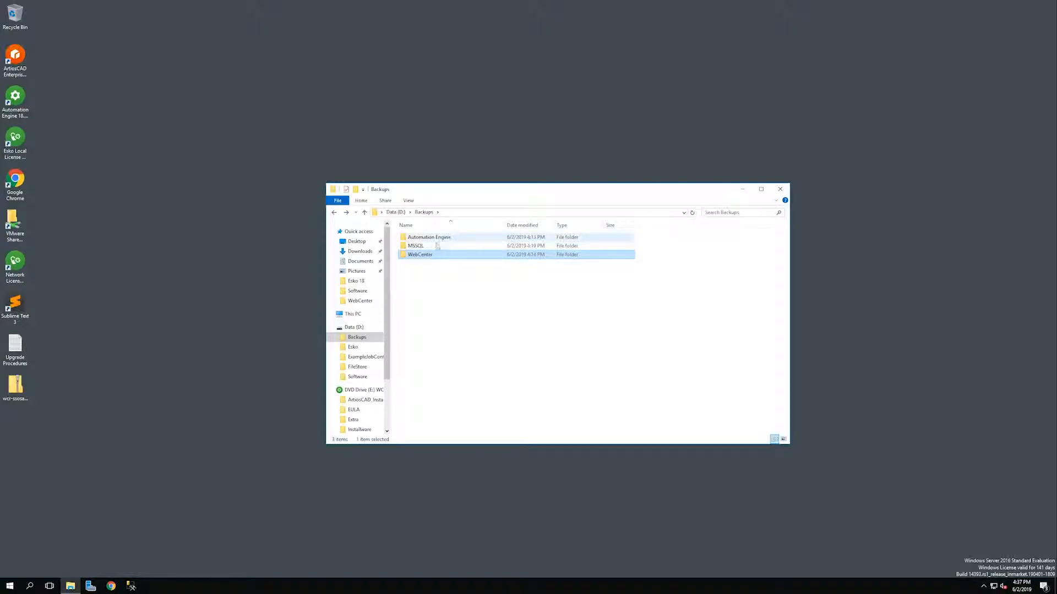
click(442, 274)
click(450, 237)
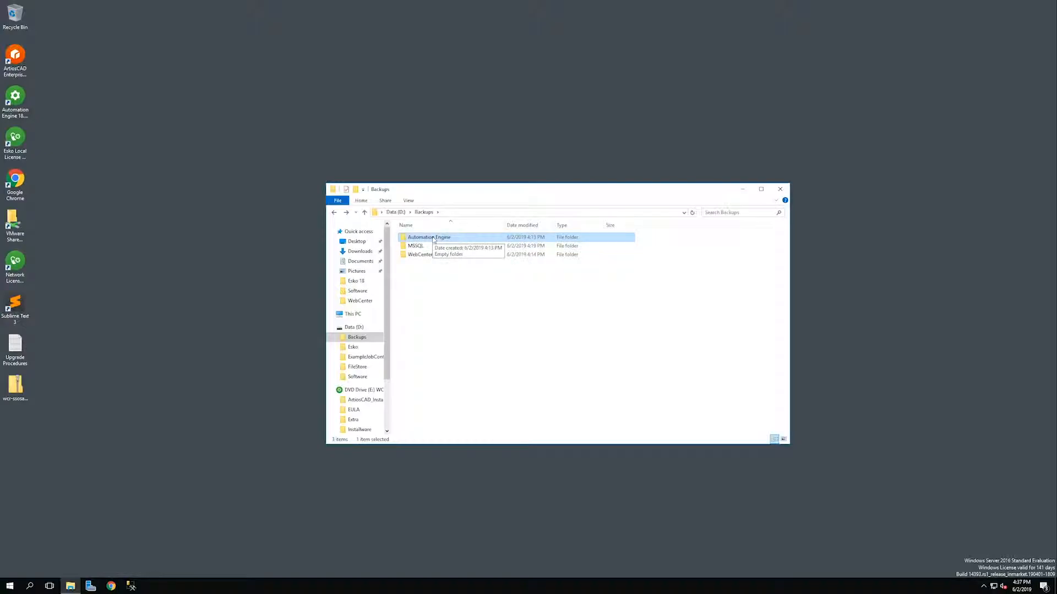
Open the Software folder on Data (D:) to find the 4.73 GB WCR181_R17 image.
click(16, 140)
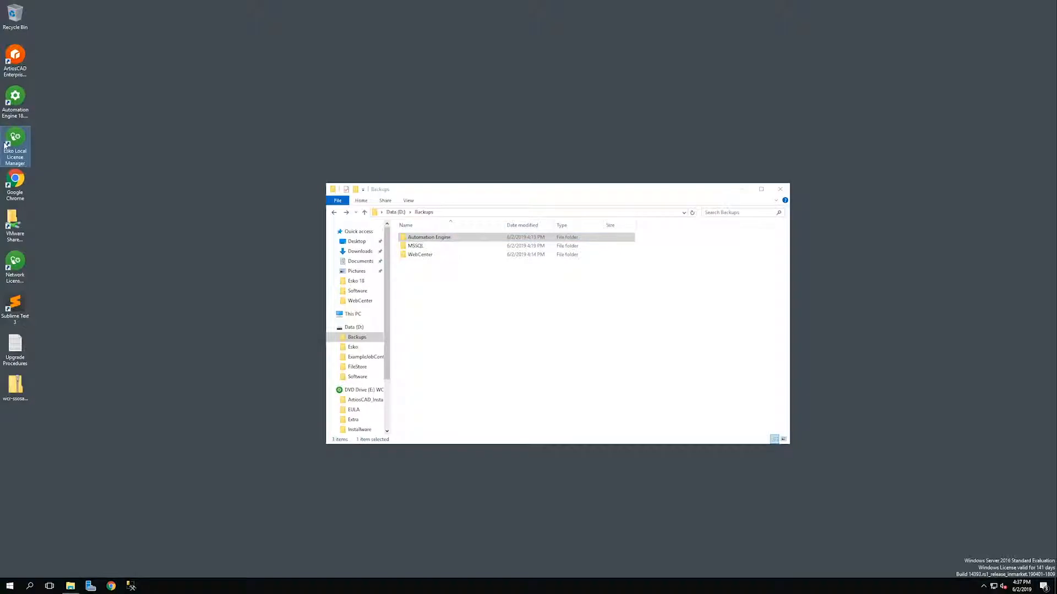
click(457, 306)
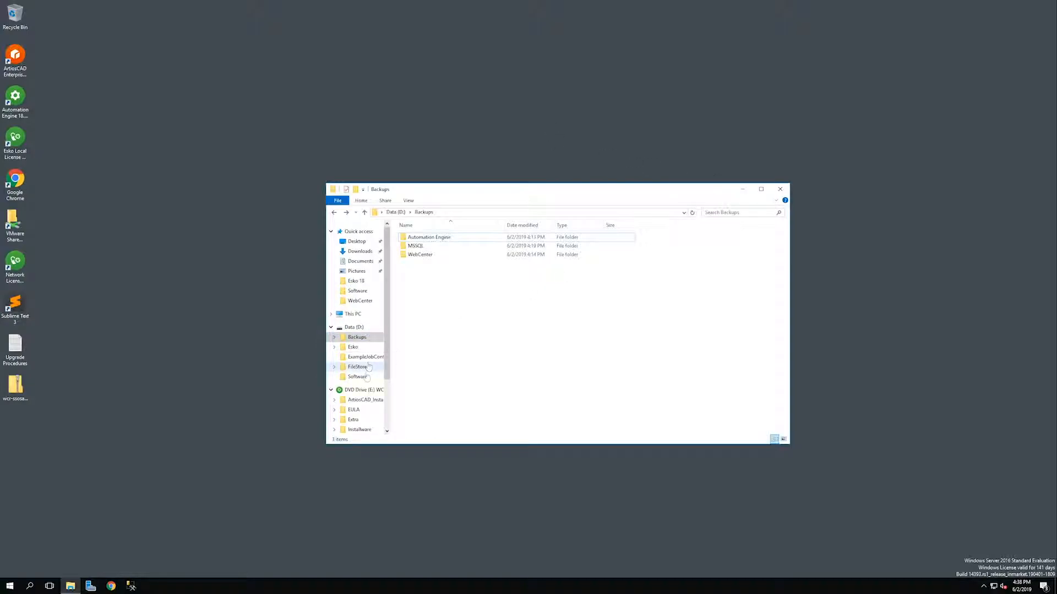
click(357, 377)
click(447, 263)
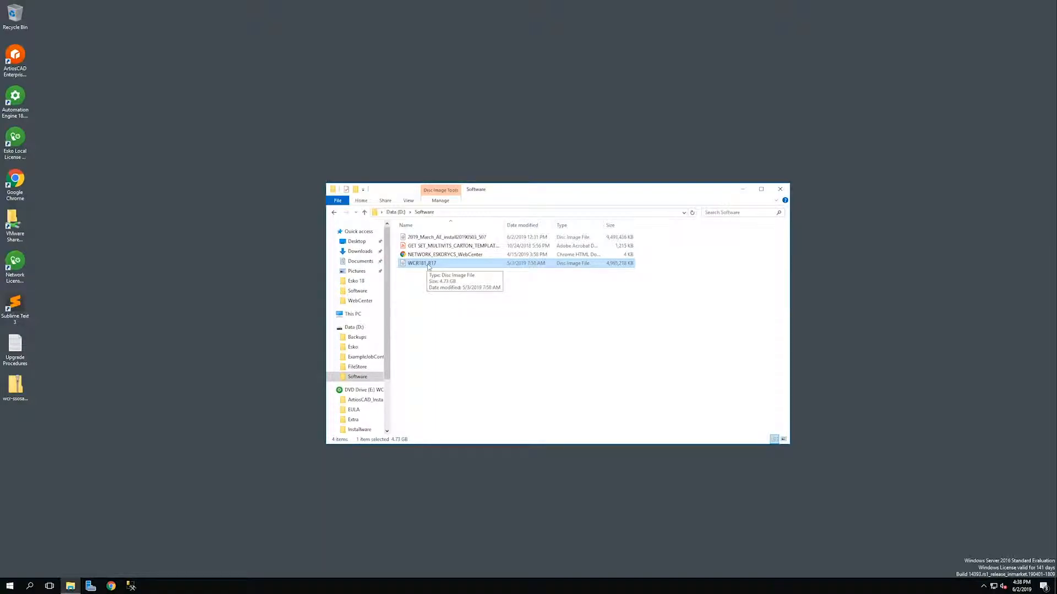
Mount WCR181_R17 as DVD Drive (E:) and run its setup.exe as administrator.
right_click(428, 265)
click(449, 270)
click(422, 351)
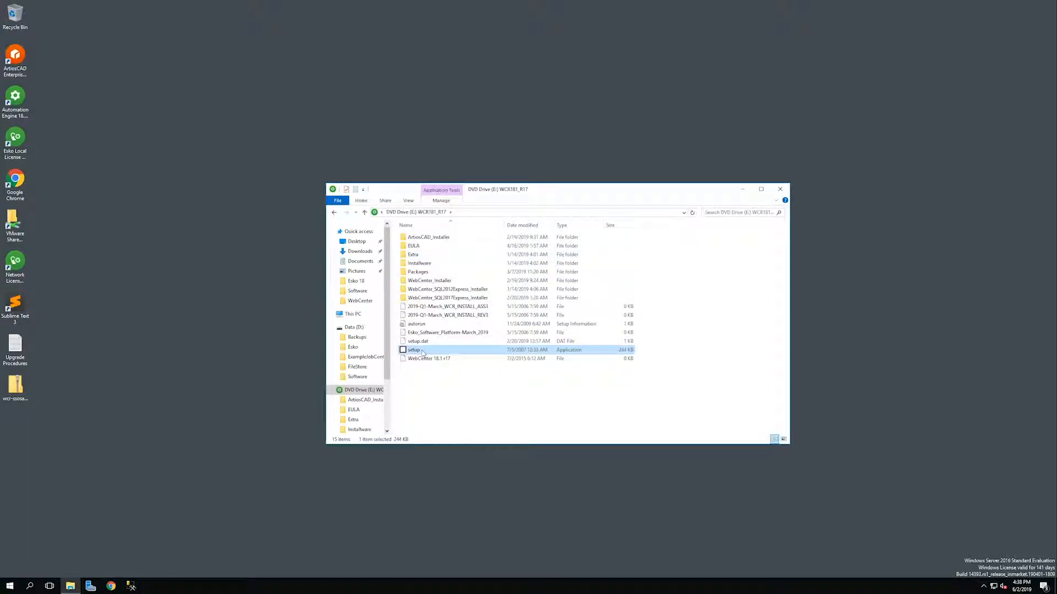
right_click(422, 353)
click(432, 367)
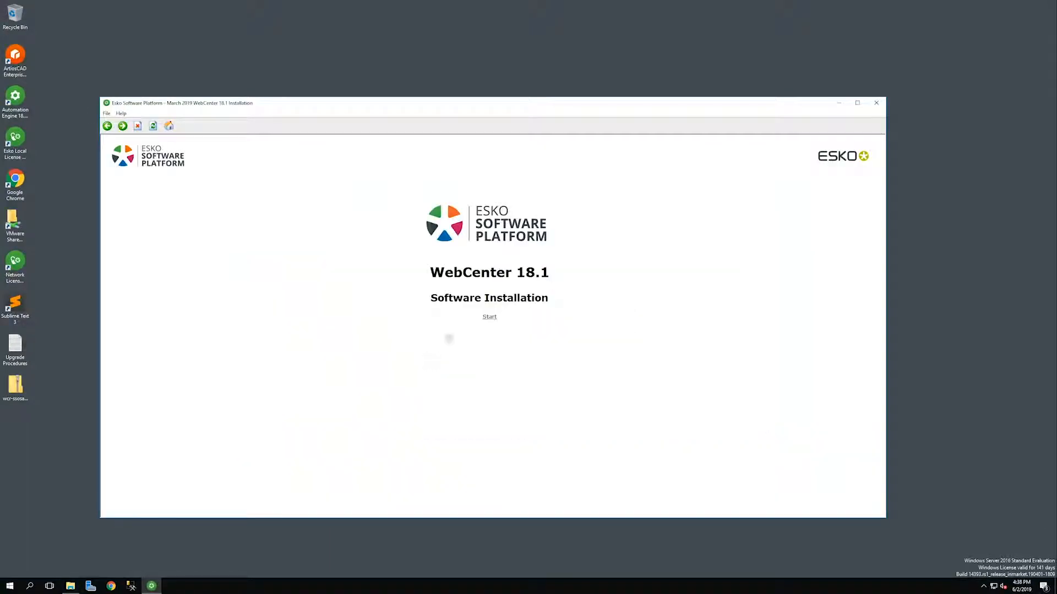
Go to Start > Software installation > Upgrading and enlarge the upgrade instructions window.
click(490, 317)
click(132, 217)
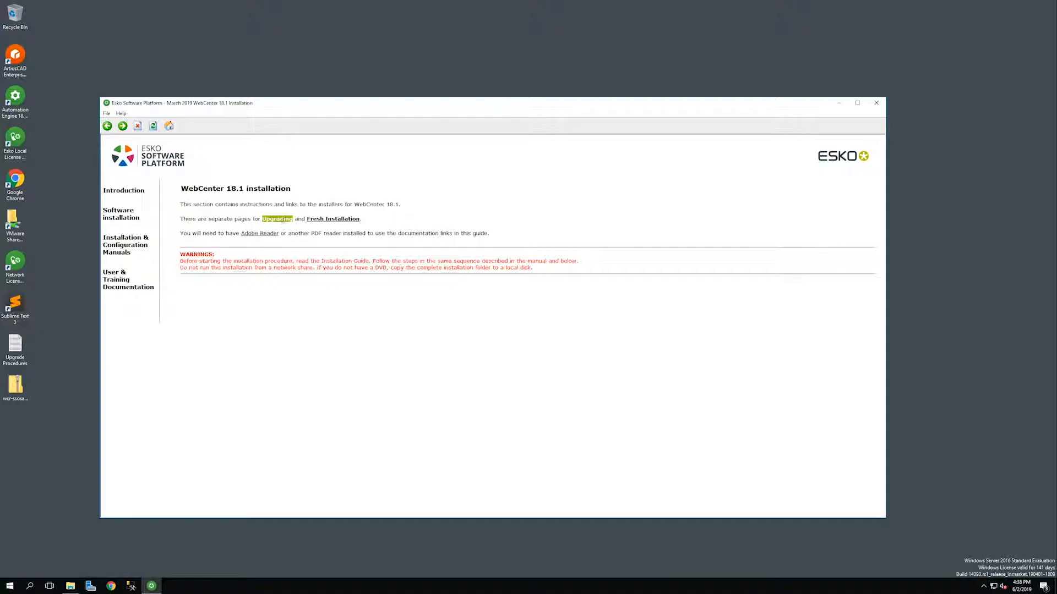
click(280, 219)
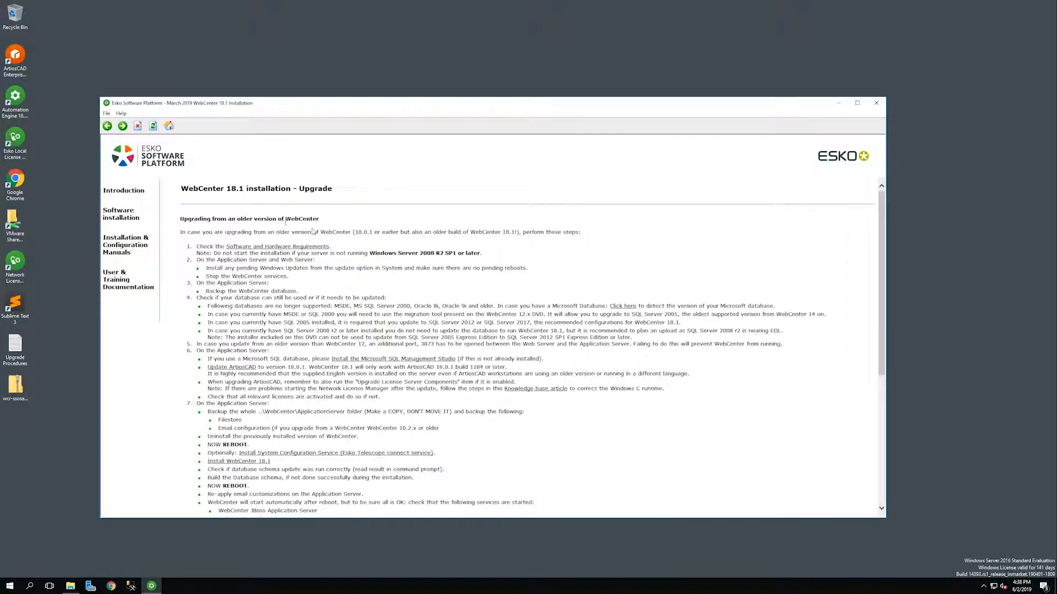
drag(330, 98, 329, 9)
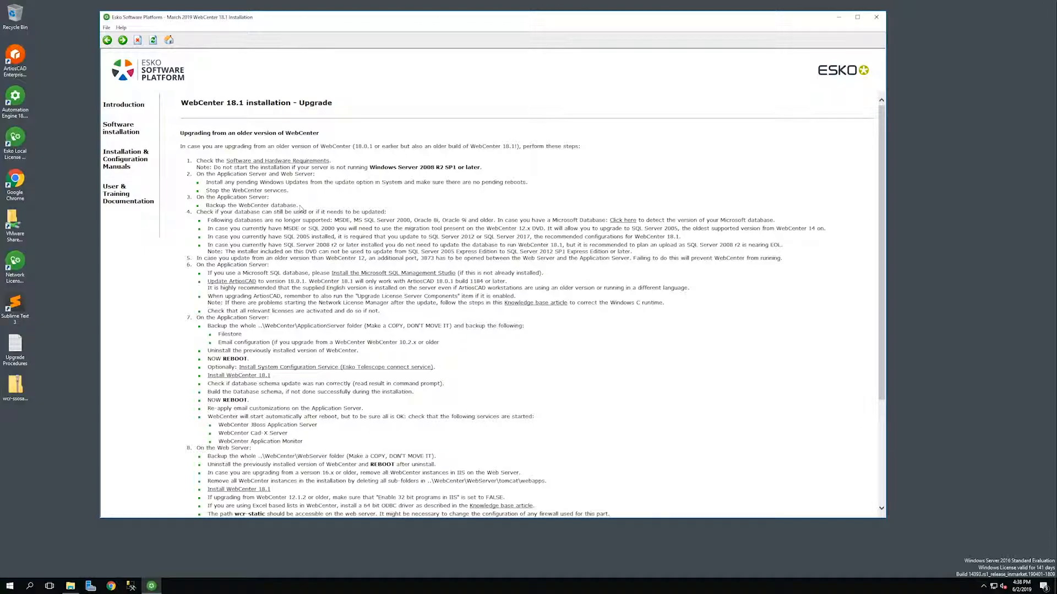
drag(346, 163, 371, 163)
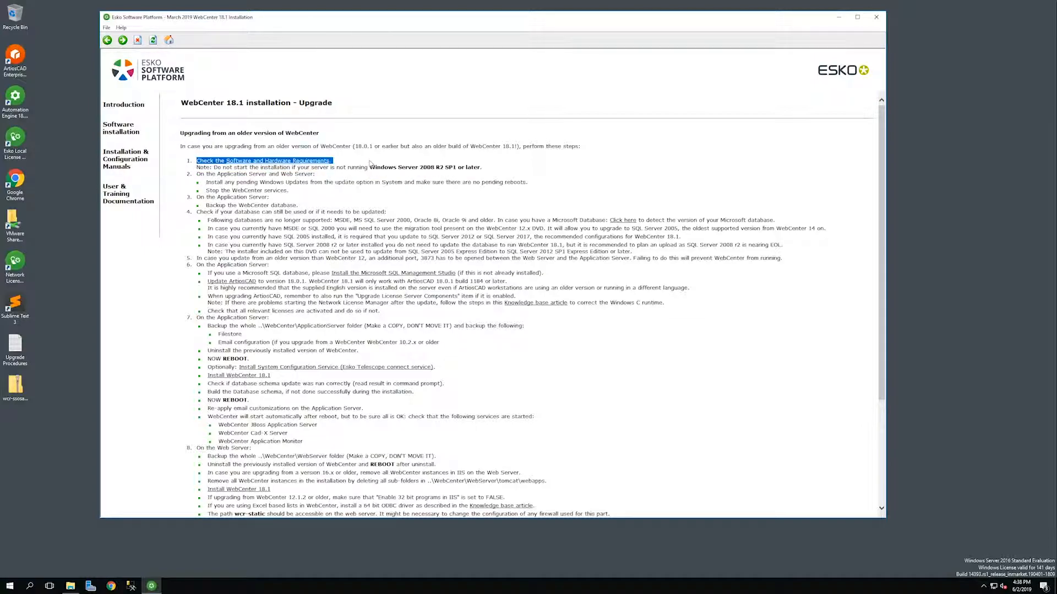
Check free space under This PC: C: 15.1 GB of 49.4 GB, D: 96.3 GB.
click(70, 586)
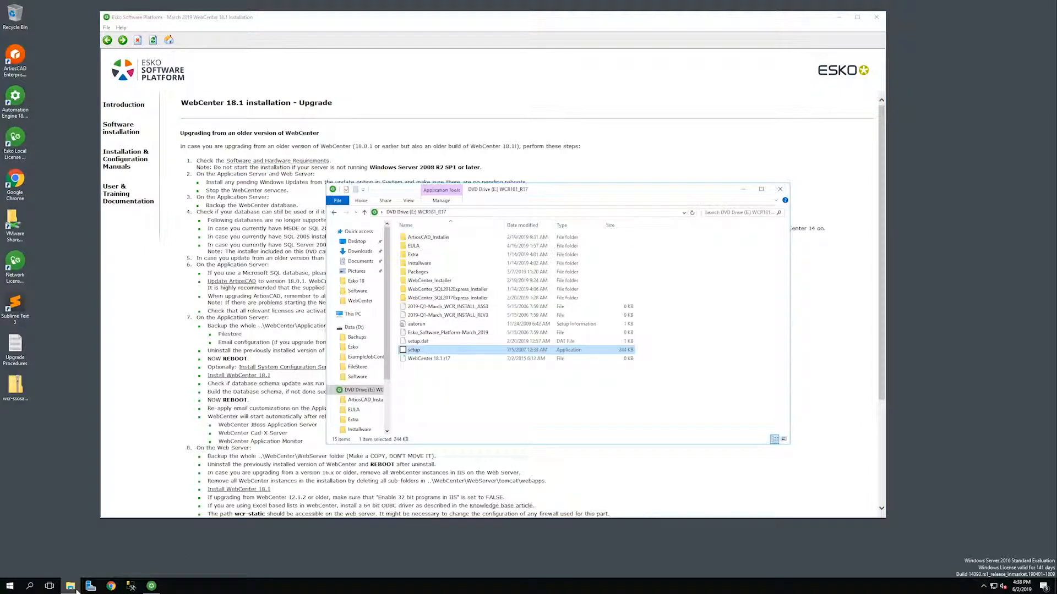
click(353, 314)
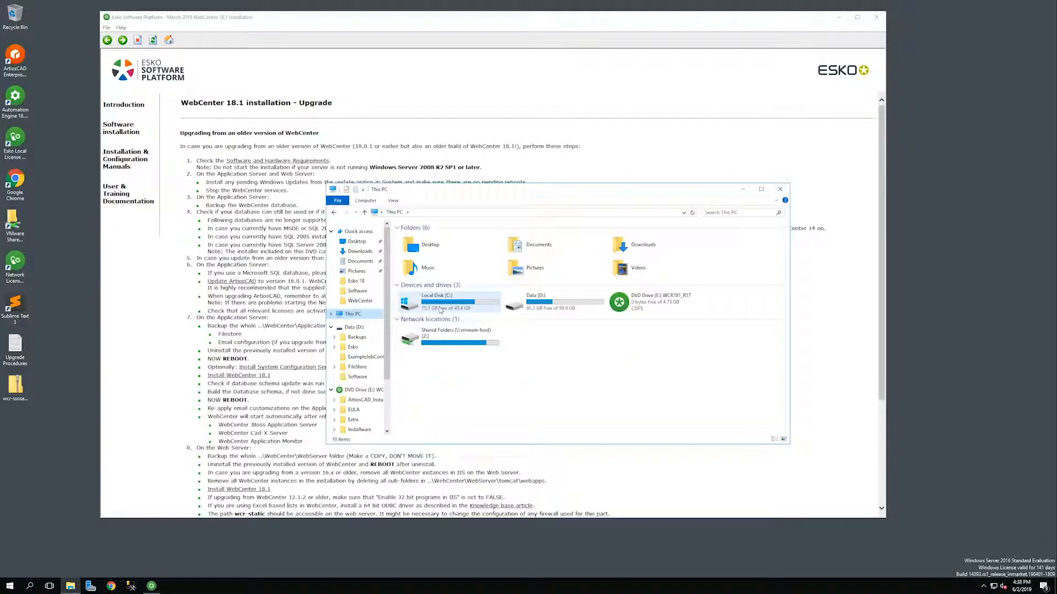
click(423, 312)
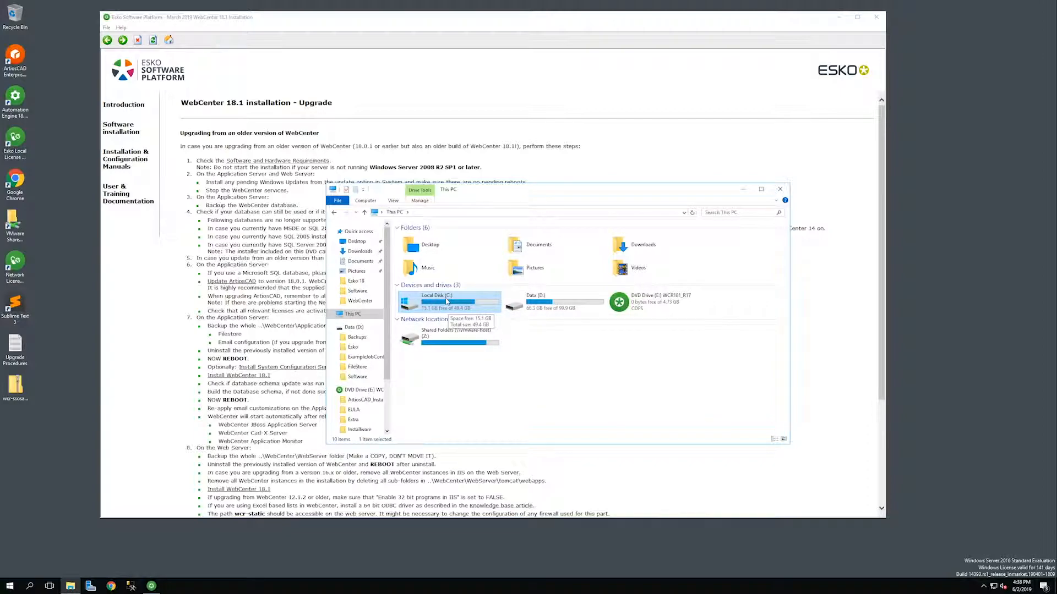
click(549, 308)
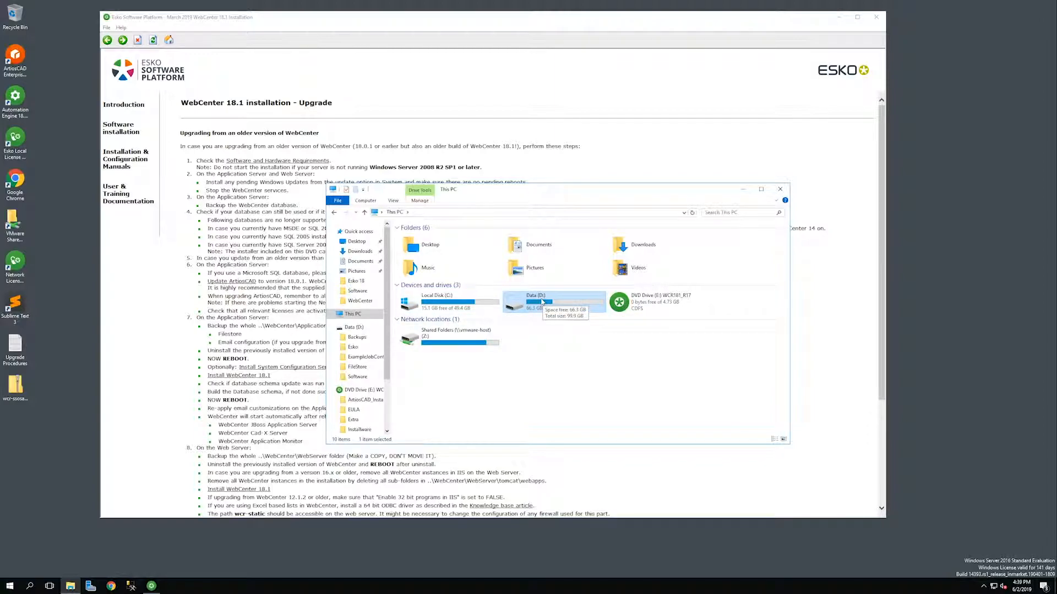
click(421, 314)
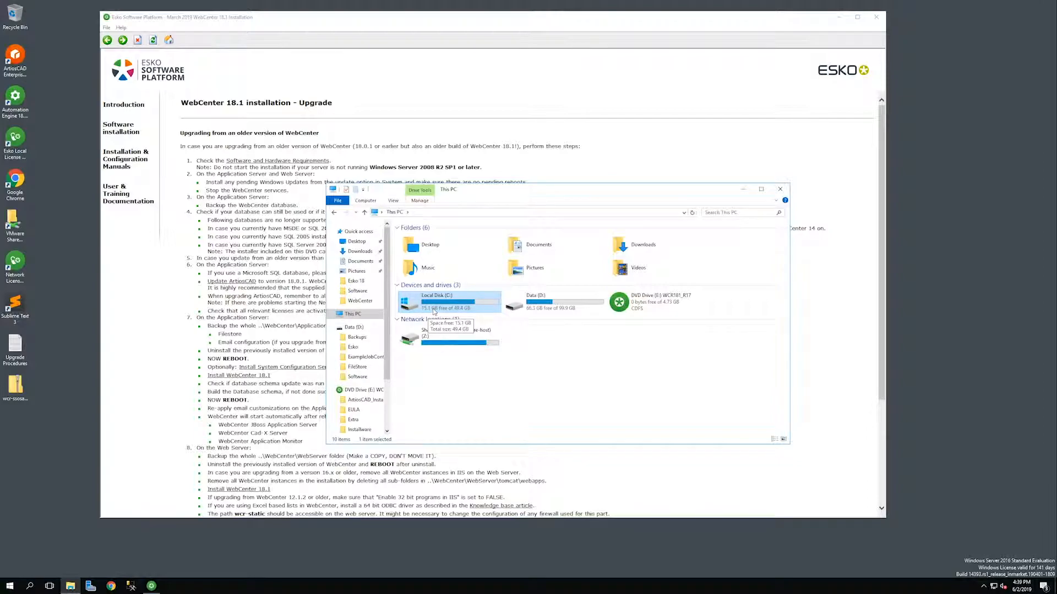
Close the drive overview and open Task Manager's Services list.
click(780, 188)
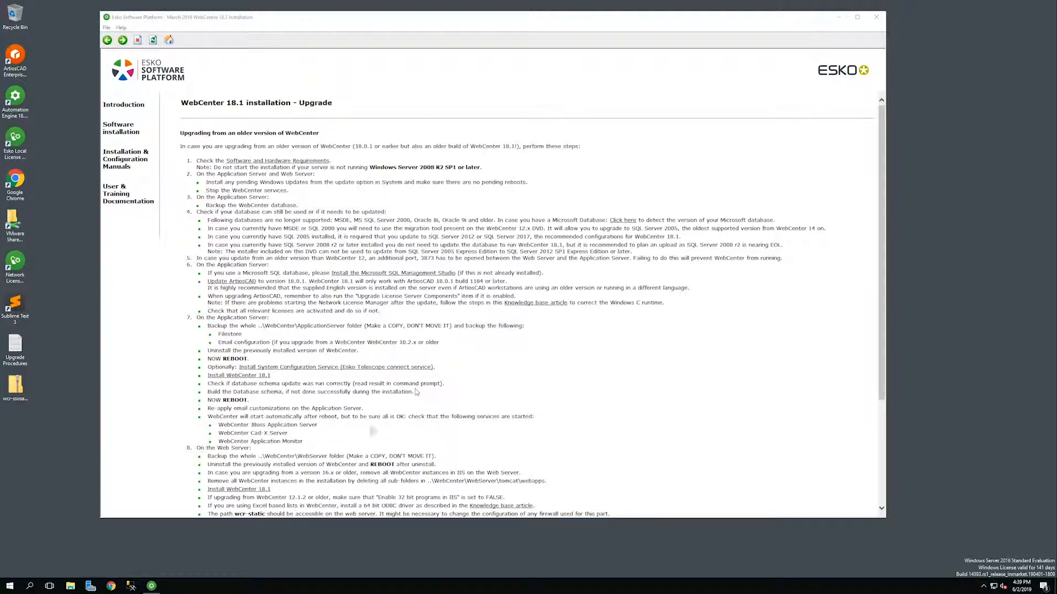
right_click(258, 591)
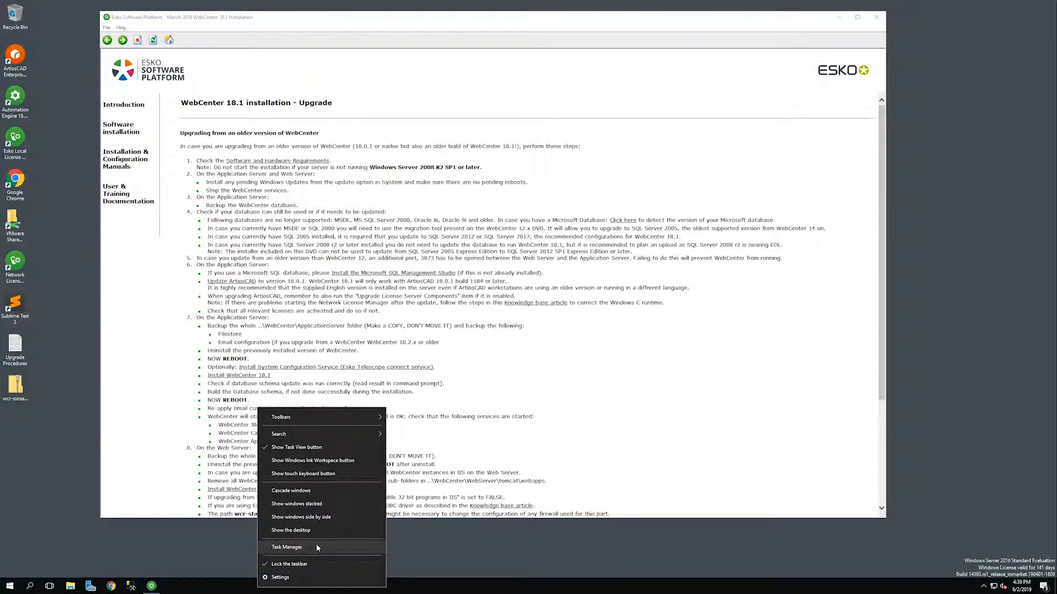
click(316, 544)
click(464, 154)
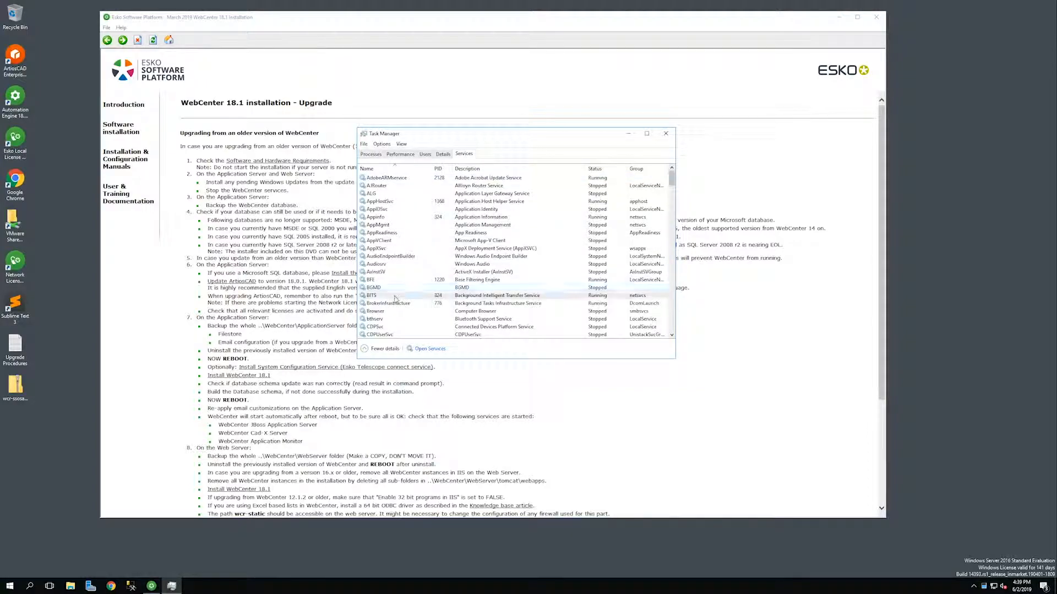
right_click(393, 289)
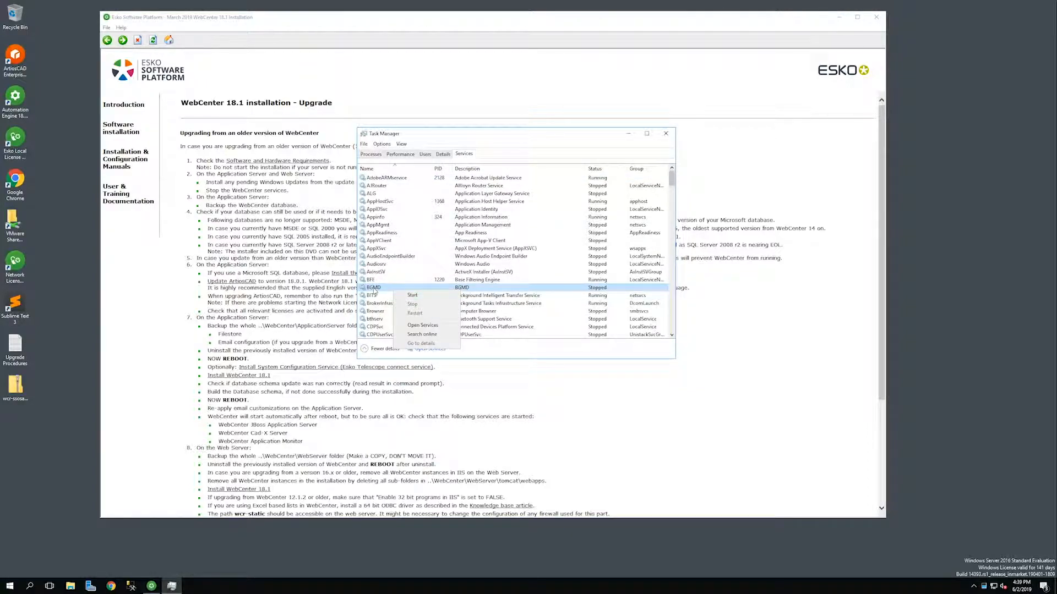
click(374, 290)
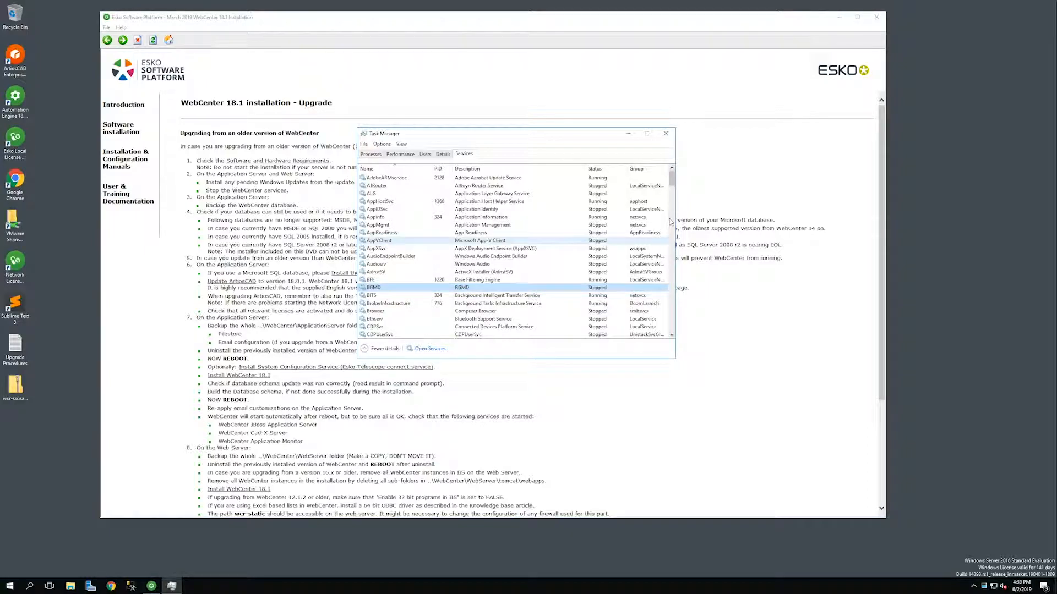
drag(672, 179, 682, 315)
Stop the WebCenter_CADX, WebCenter_JBoss and WebCenter_Tomcat services, then close Task Manager.
click(402, 312)
right_click(406, 312)
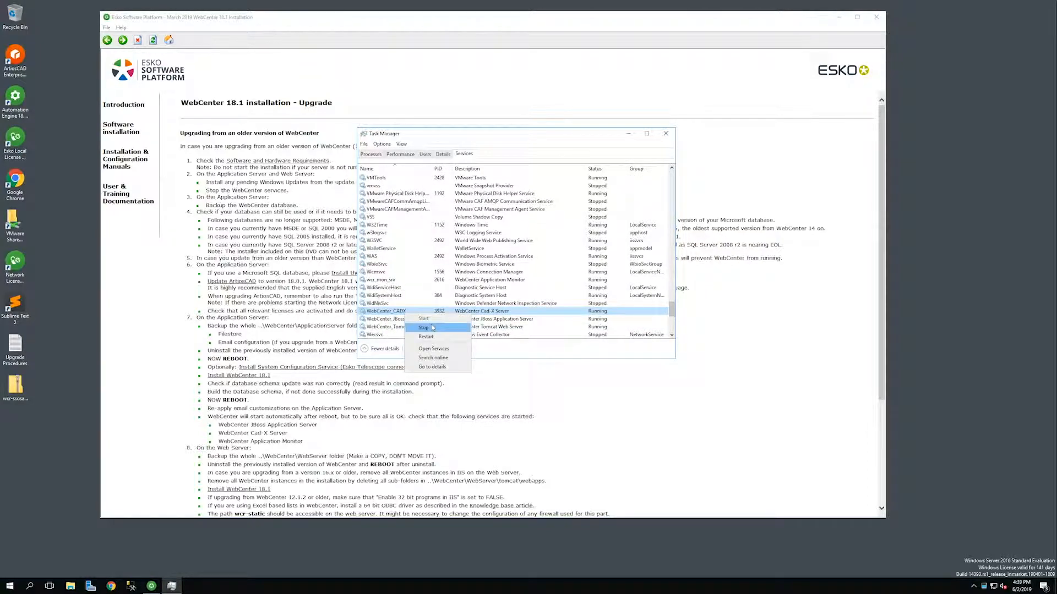
click(434, 329)
click(416, 320)
right_click(415, 320)
click(432, 335)
right_click(414, 327)
click(460, 345)
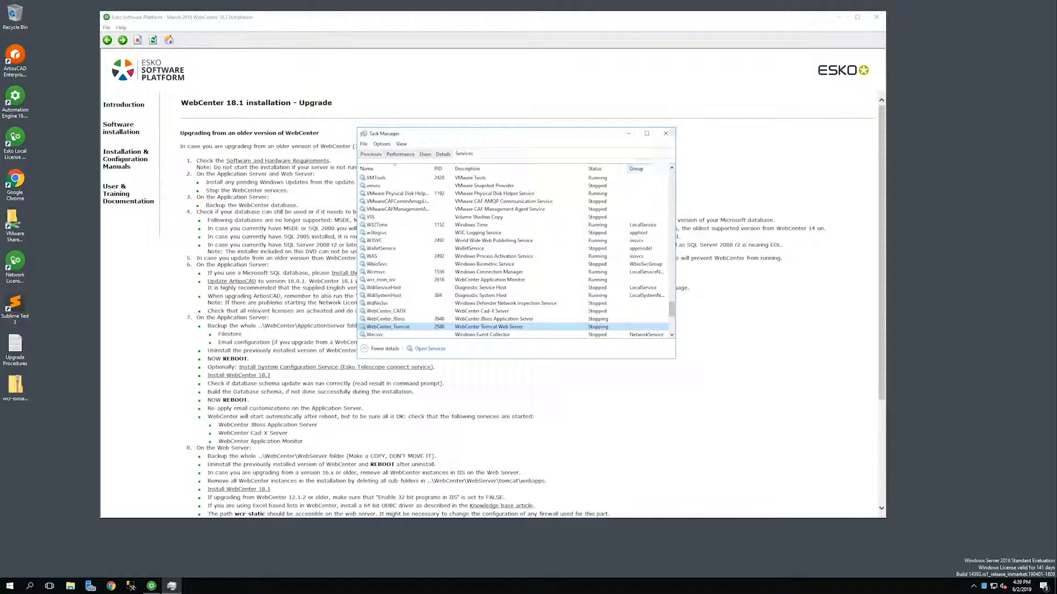
click(666, 133)
click(339, 117)
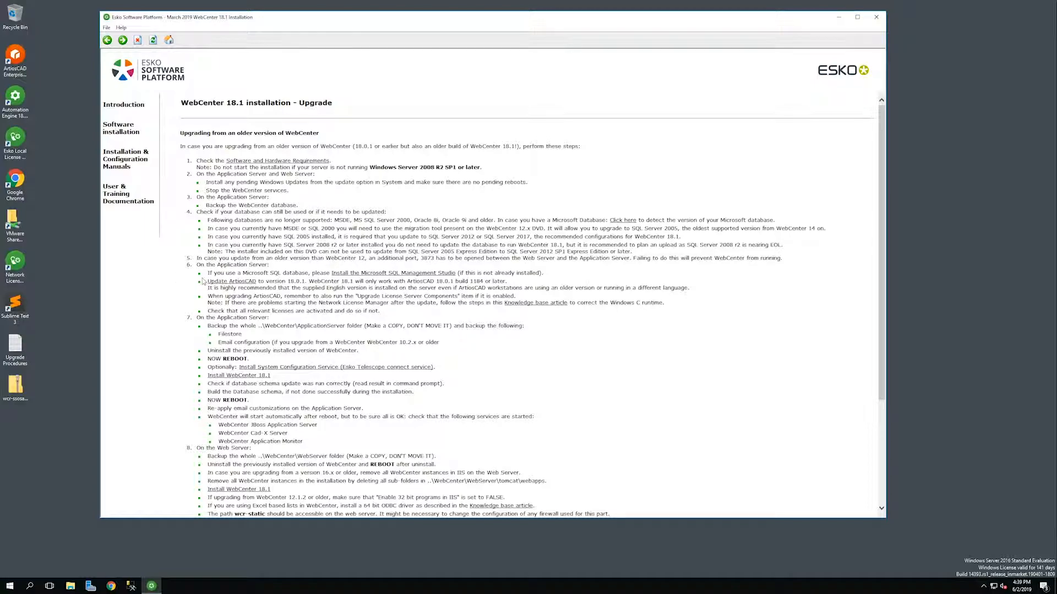
Install ArtiosCAD Enterprise 18.0.1 with default setup type into D:\Esko\Artios\, declining the restart.
drag(208, 281, 256, 282)
drag(455, 273, 331, 273)
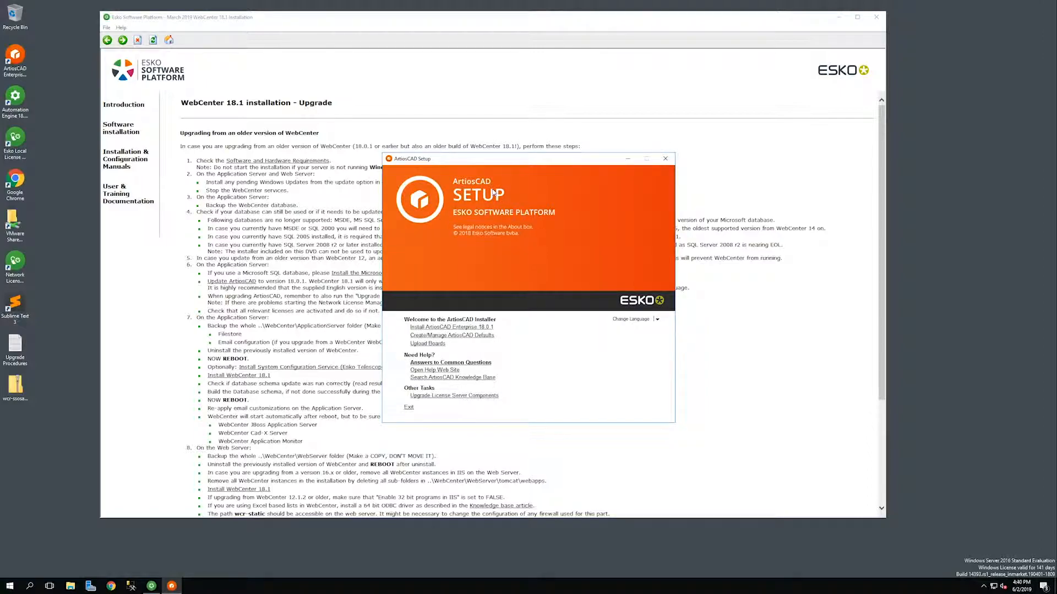
click(487, 329)
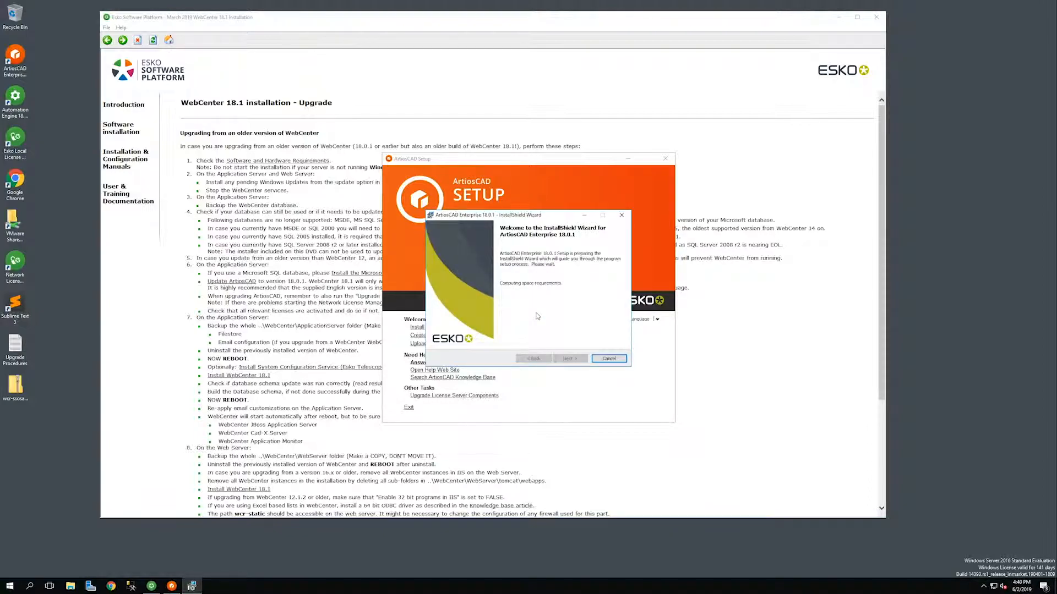
click(571, 359)
click(572, 360)
click(574, 360)
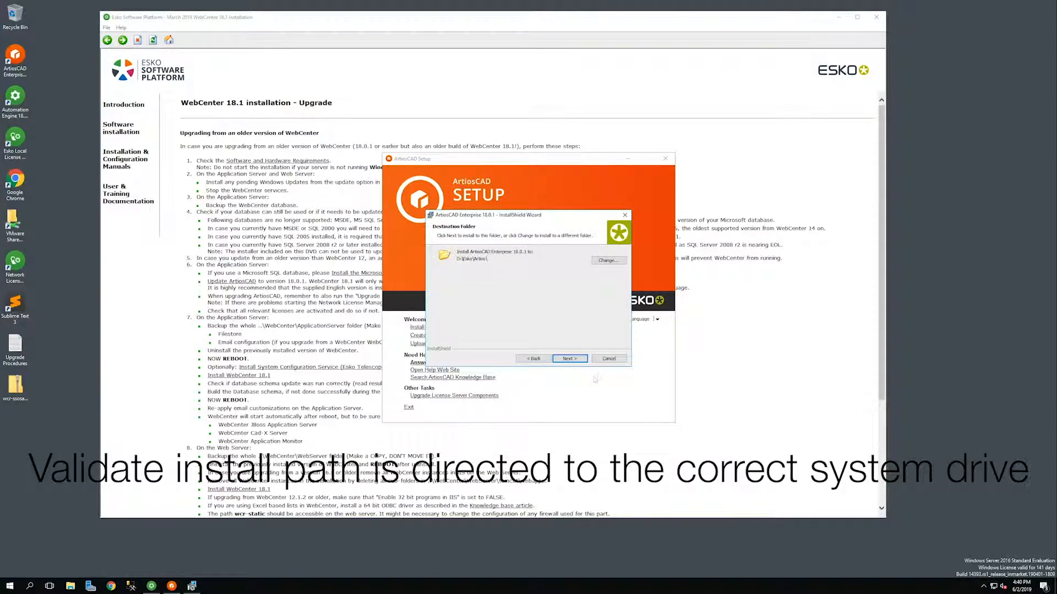
click(577, 361)
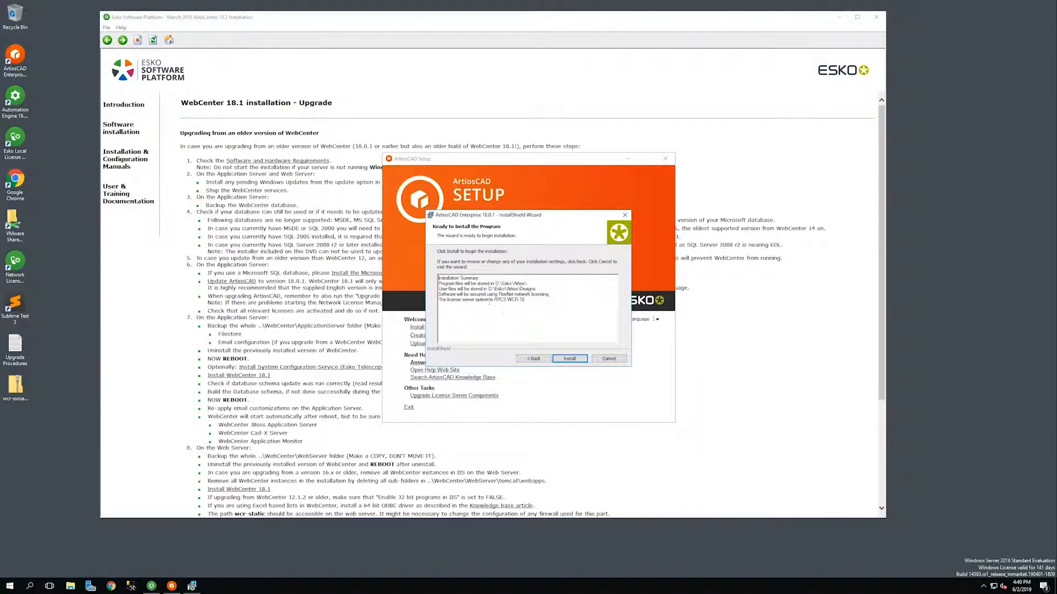
click(569, 359)
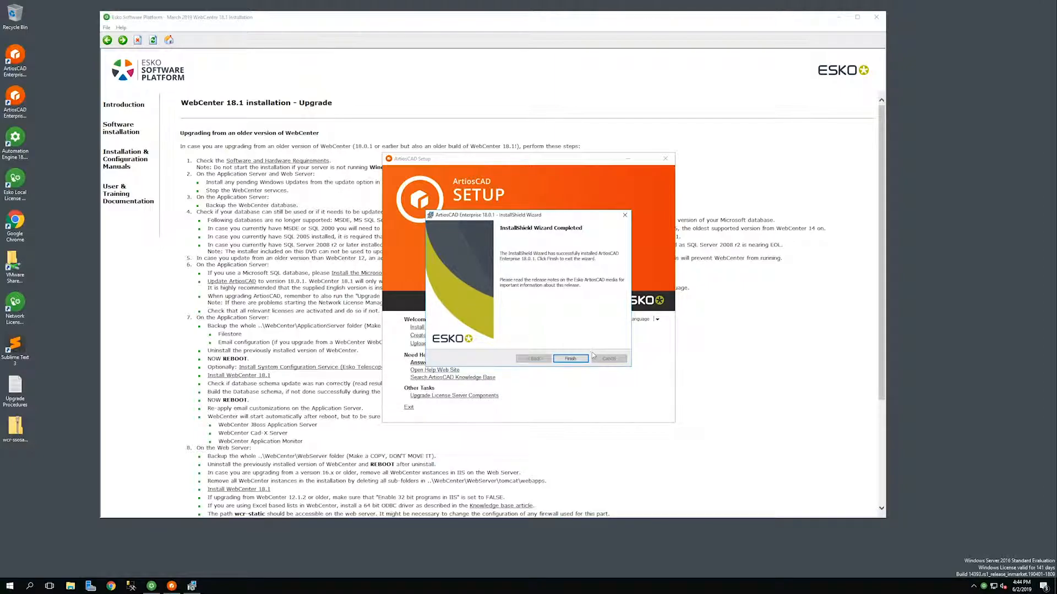
click(581, 361)
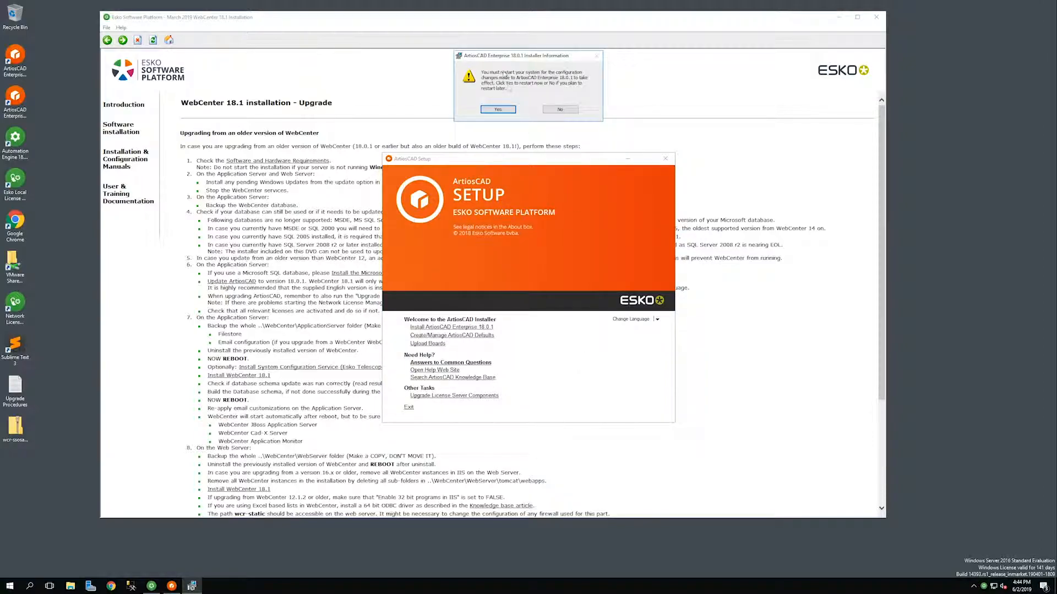
click(572, 110)
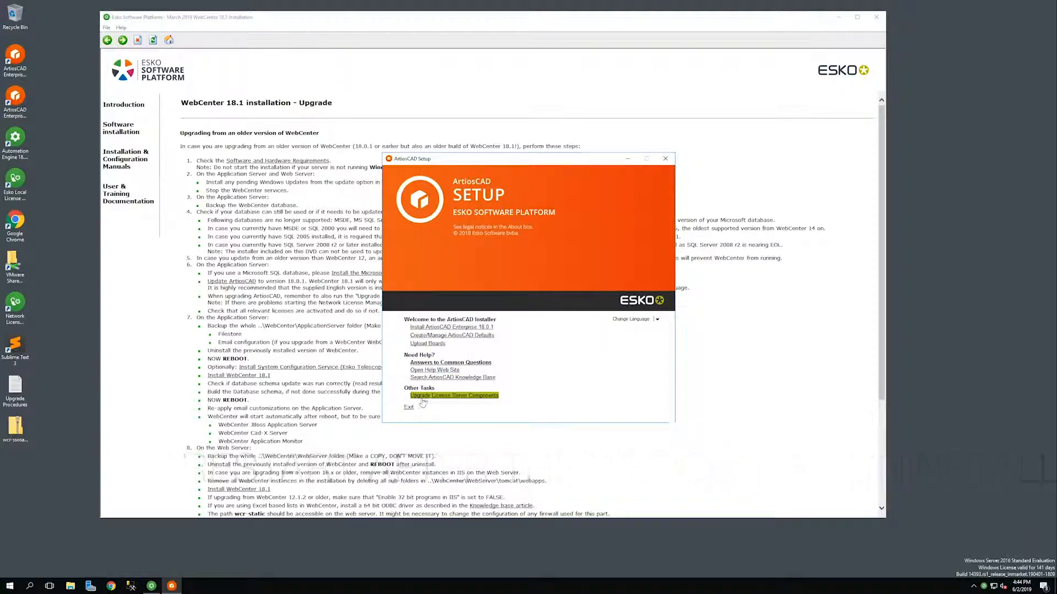
Upgrade the license server components, agreeing to stop licensing services, and exit ArtiosCAD Setup.
click(473, 396)
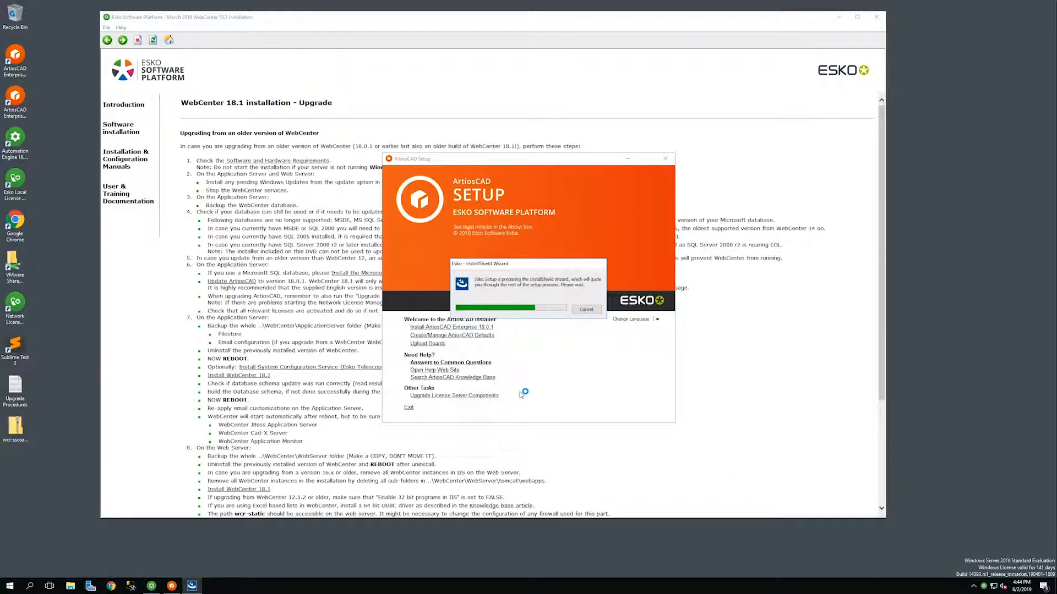
click(540, 347)
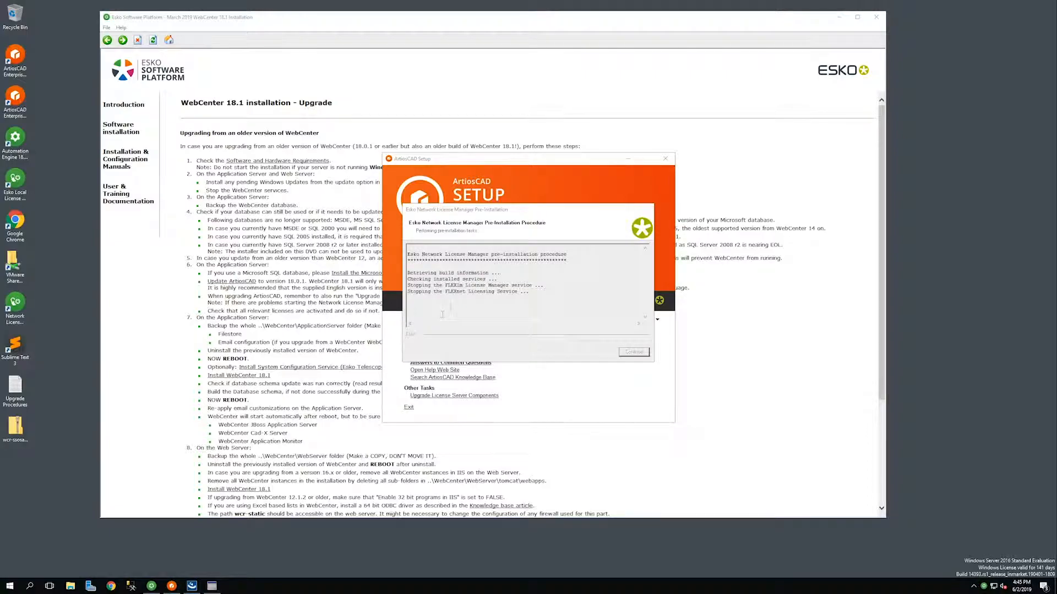
click(633, 351)
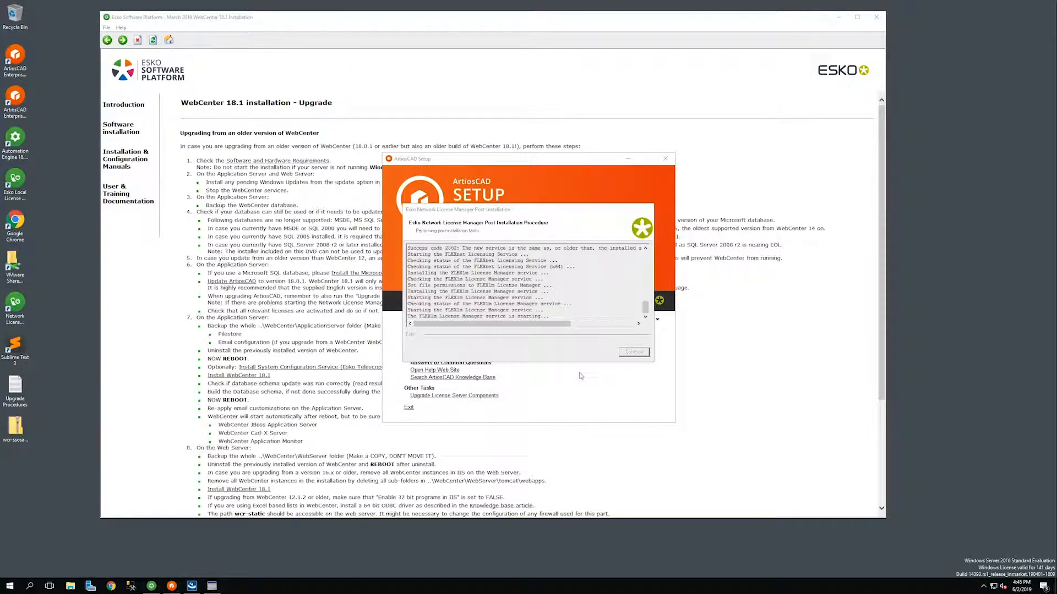
click(629, 354)
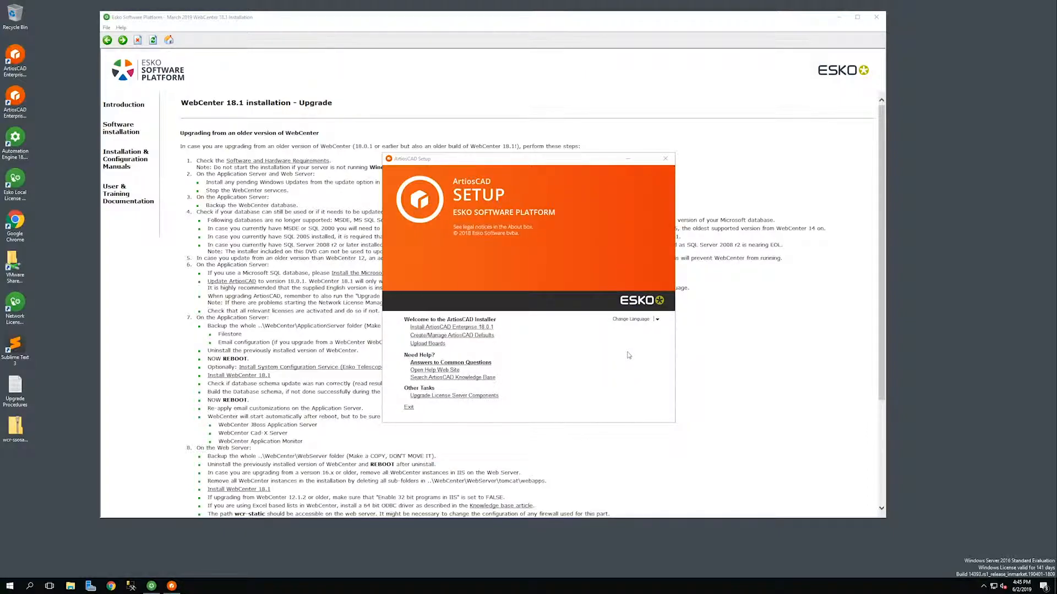
click(411, 408)
click(18, 316)
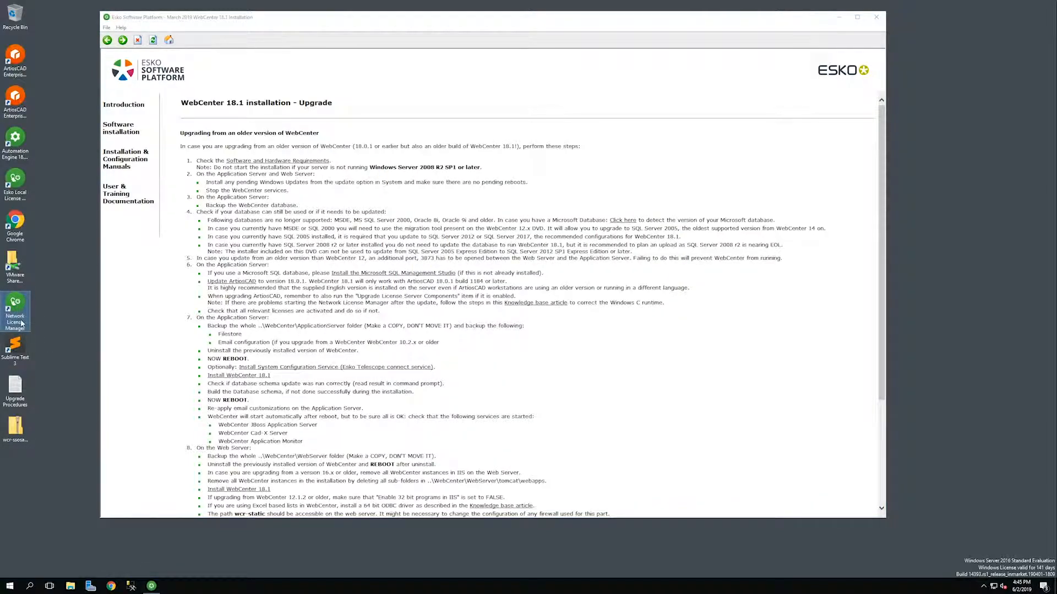
Launch Esko Network License Manager from the Esko program group.
click(11, 586)
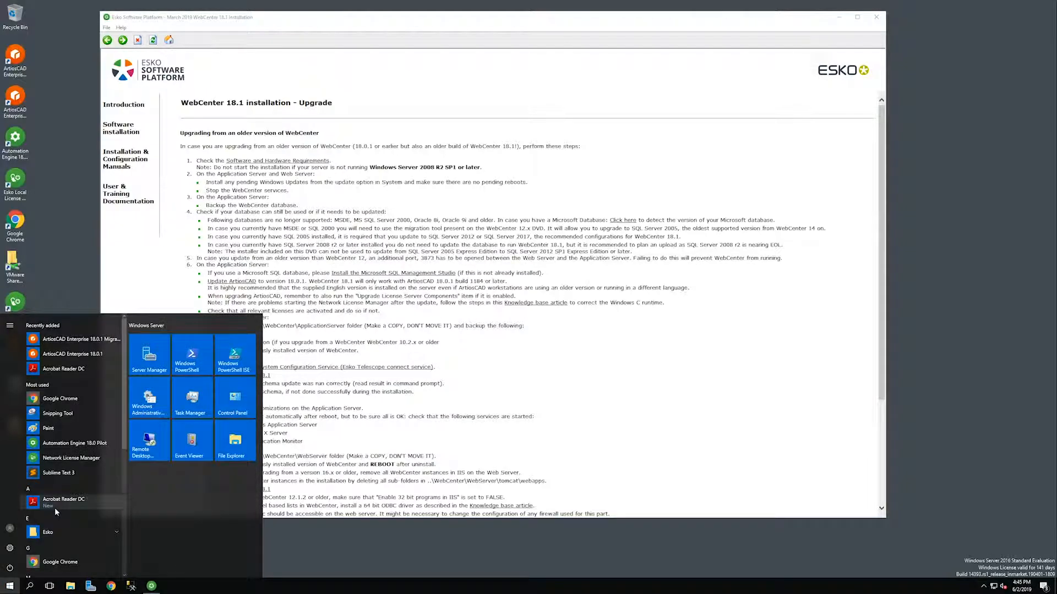
text(network)
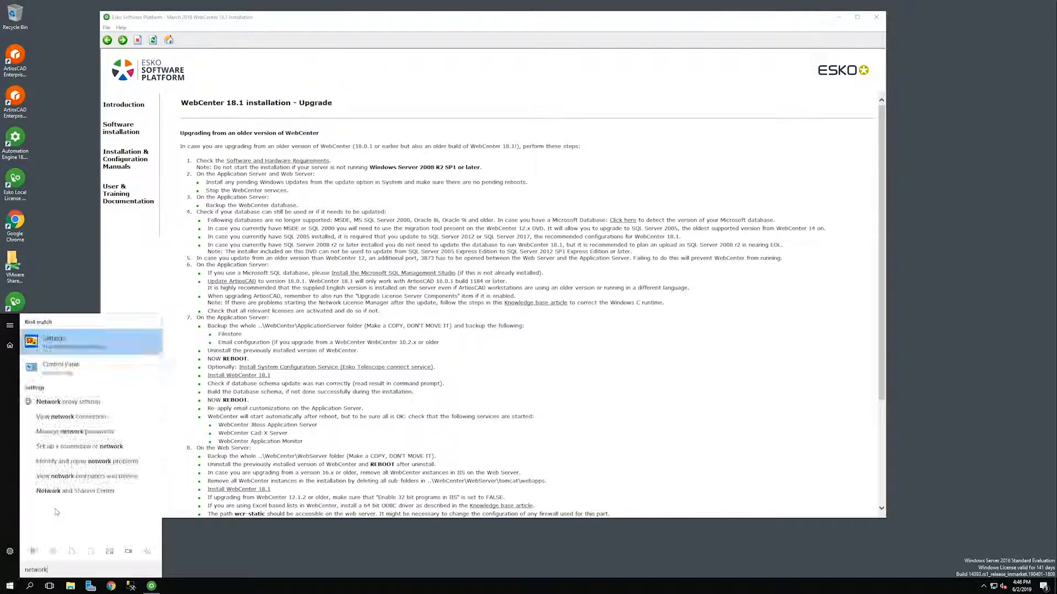
click(11, 586)
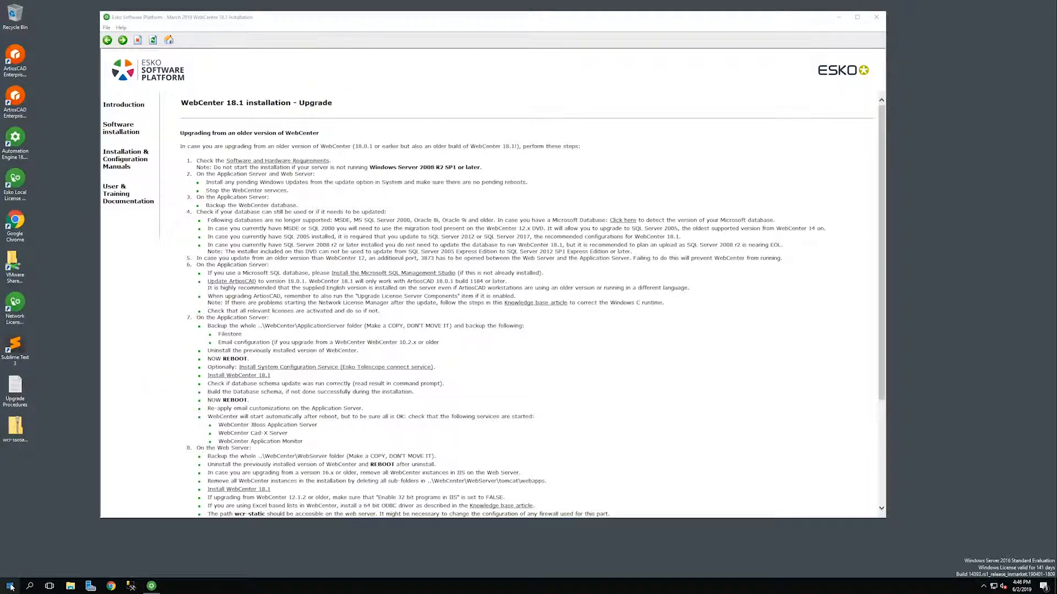
scroll(77, 513, down, 3)
click(115, 413)
drag(126, 400, 126, 497)
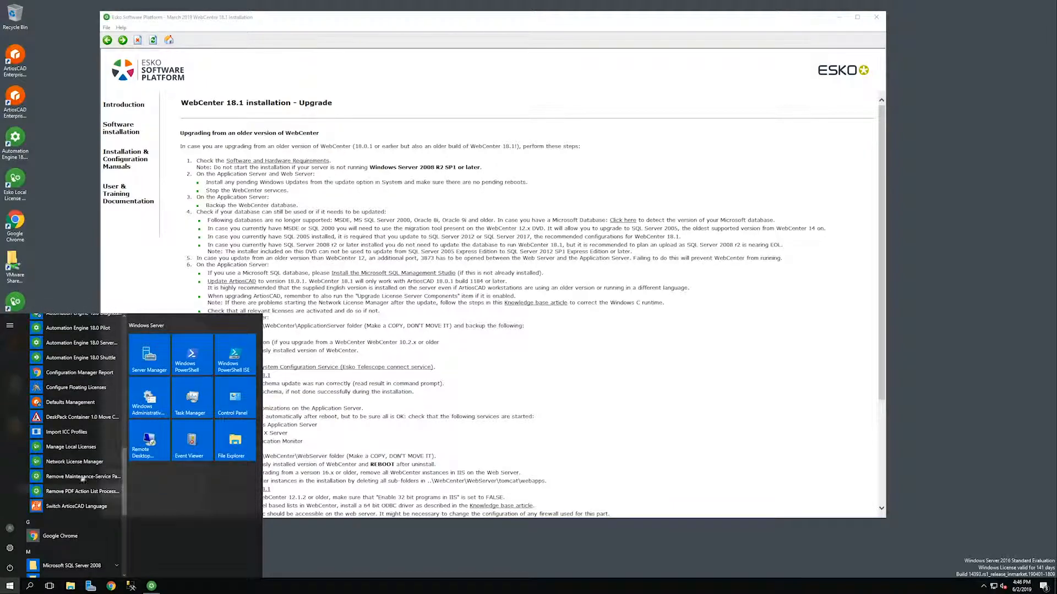
click(79, 462)
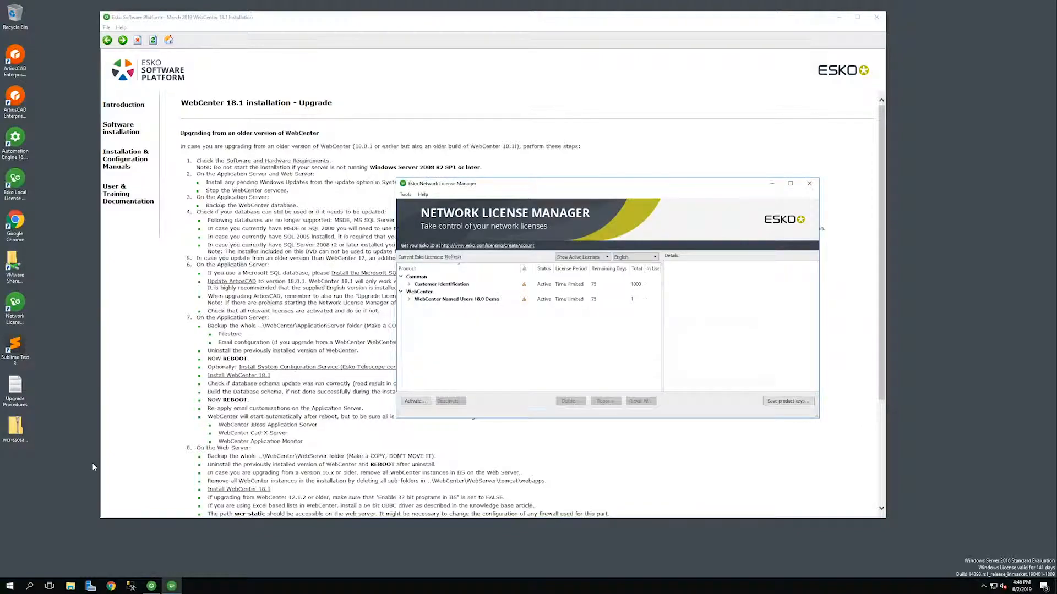
Deactivate the Customer Identification license and save the deactivated keys to the desktop.
click(434, 284)
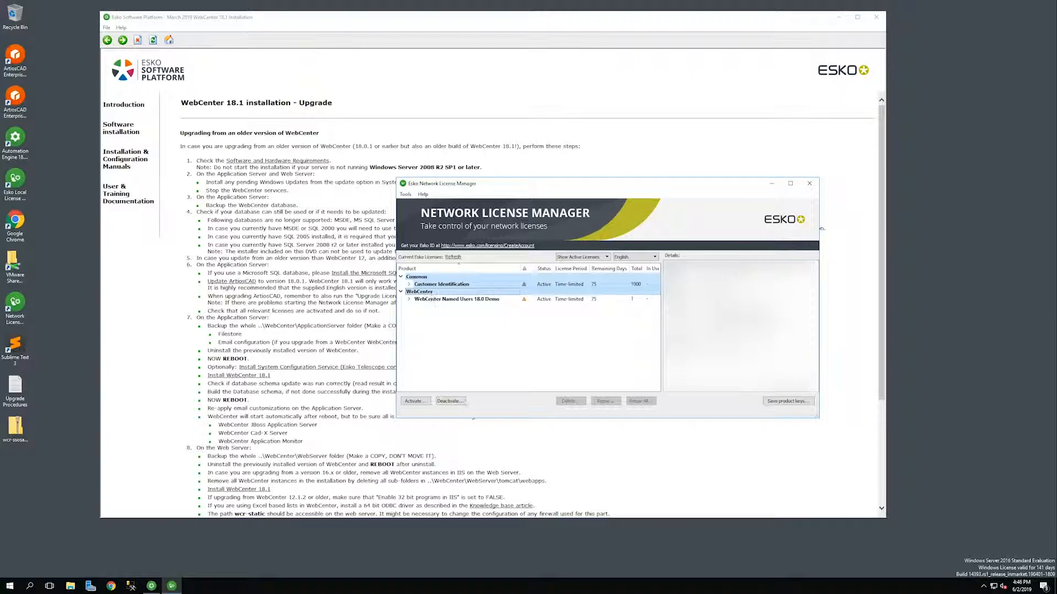
click(462, 401)
click(634, 389)
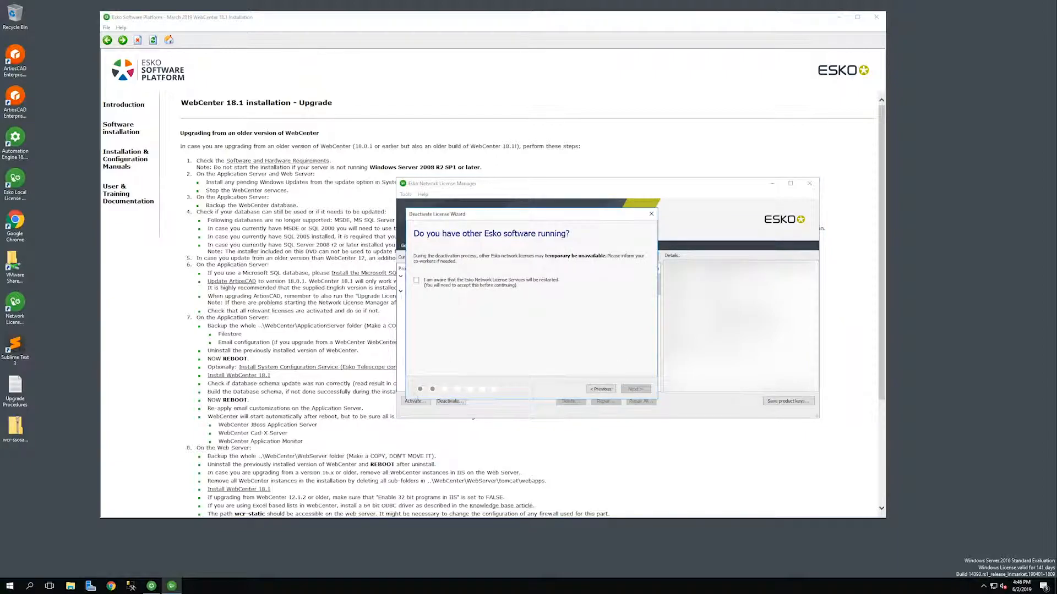
click(491, 282)
click(635, 389)
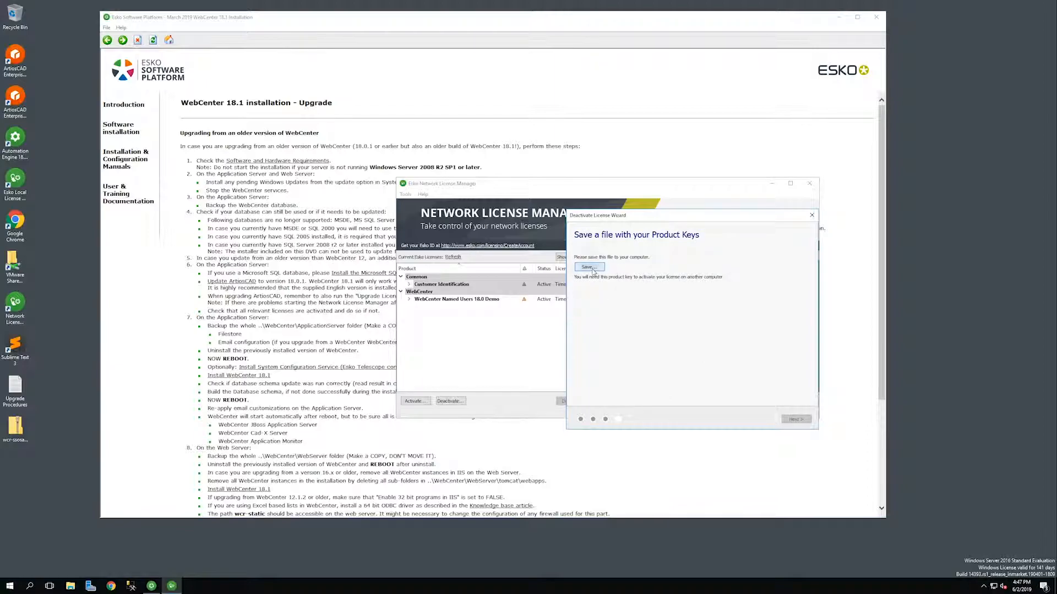
click(589, 267)
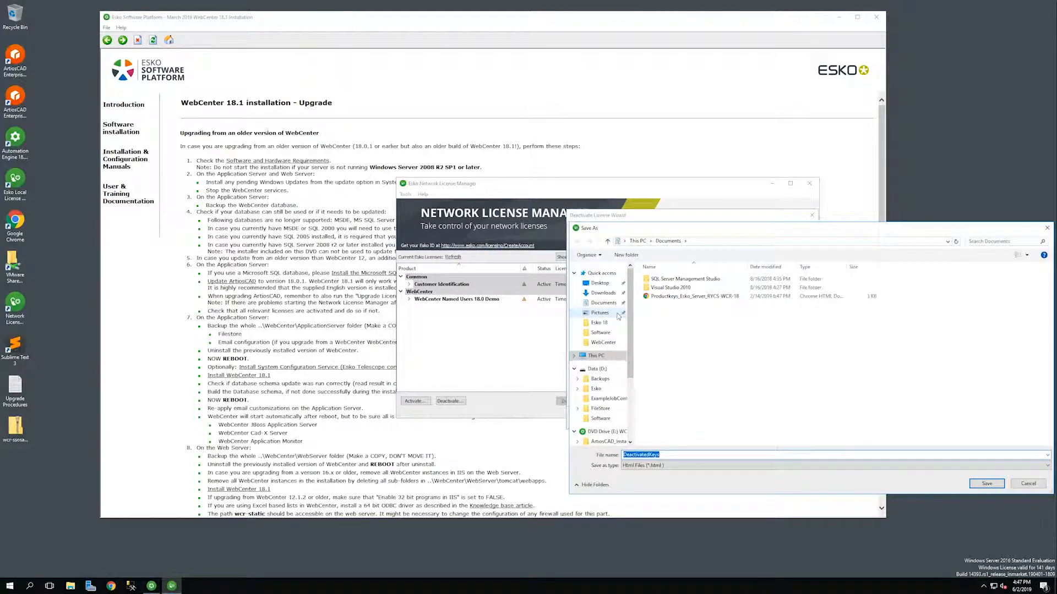
click(599, 283)
Save the DeactivatedKeys file to the desktop and start activation from an HTML key file.
key(Return)
click(416, 401)
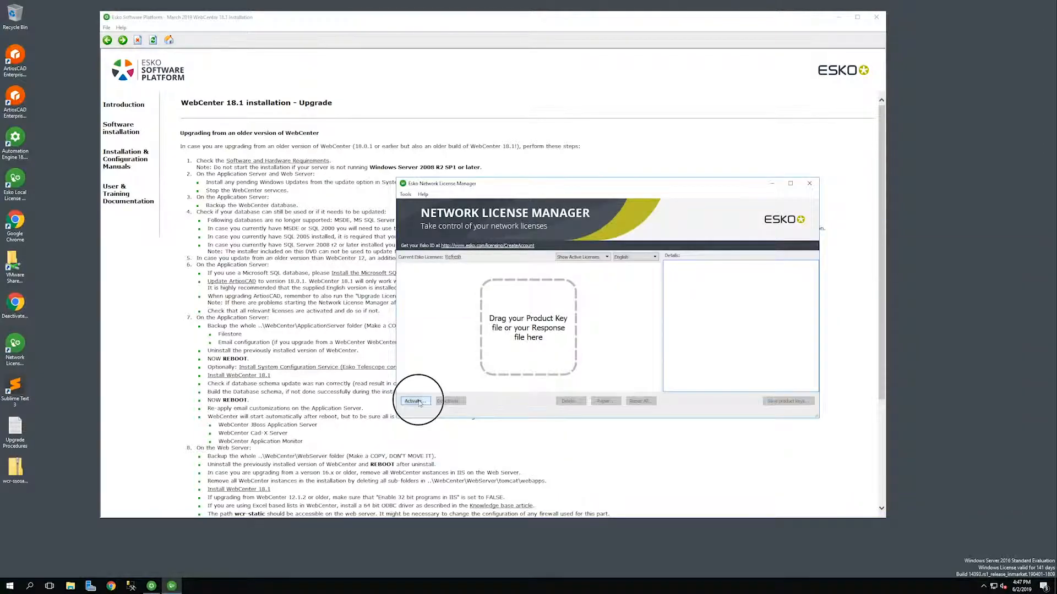
click(640, 389)
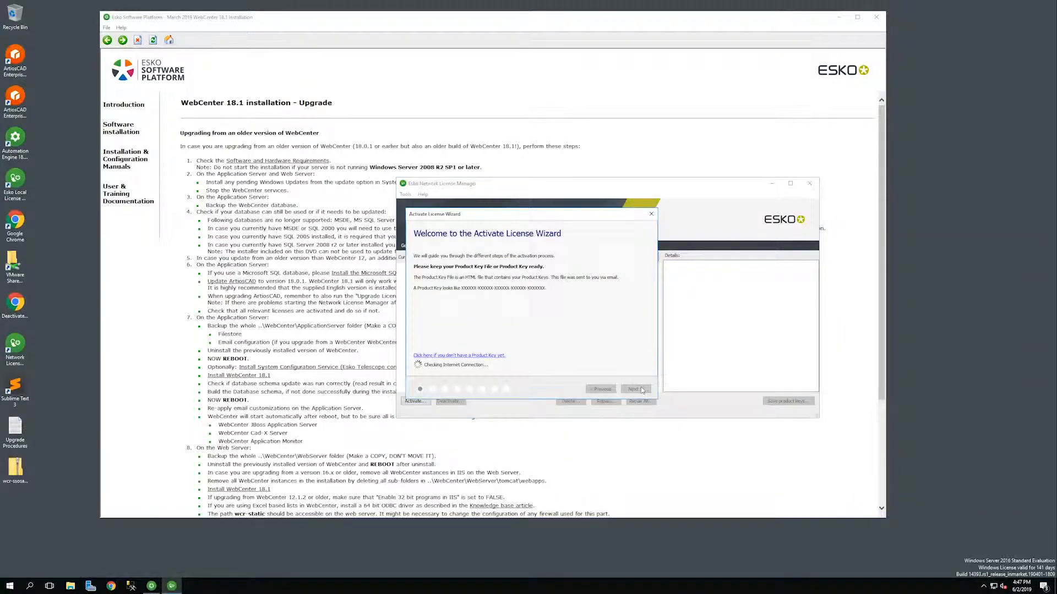
click(636, 389)
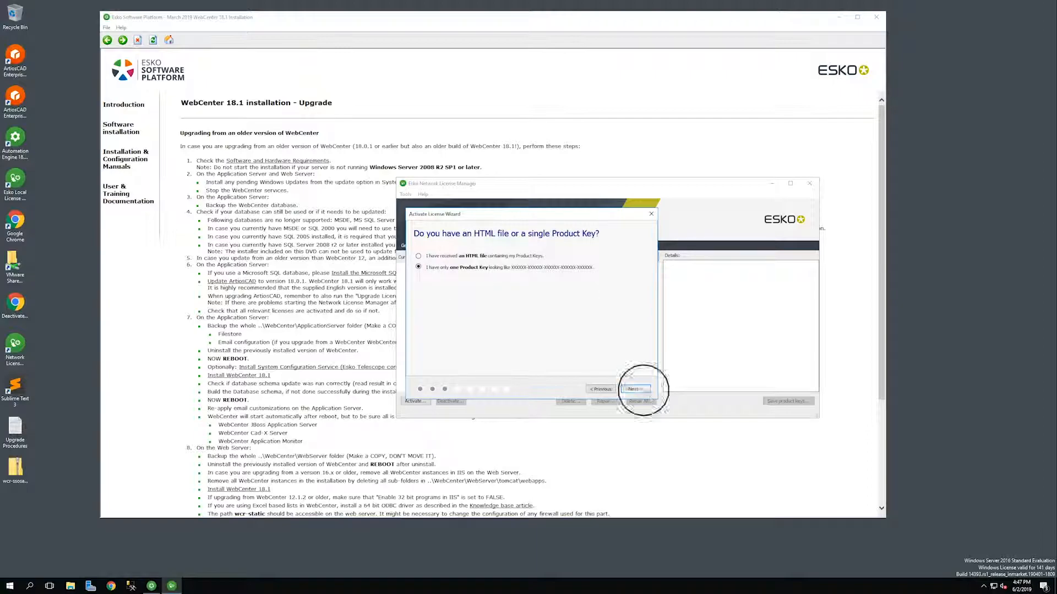
click(636, 389)
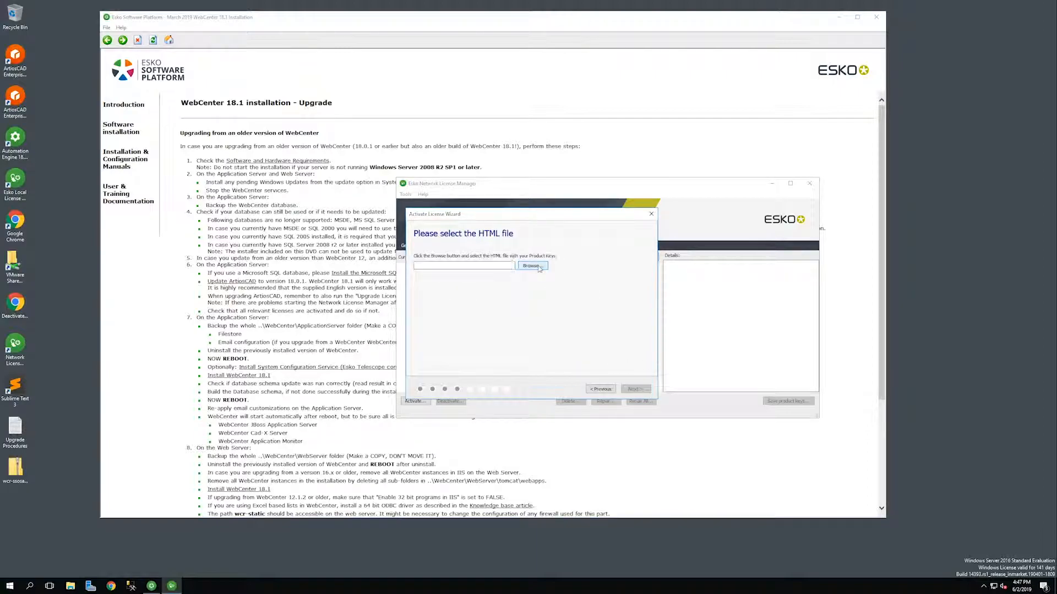
Activate the new licenses using the product key HTML file in D:\Software.
click(530, 266)
click(437, 367)
double_click(510, 312)
double_click(510, 278)
click(636, 389)
click(636, 389)
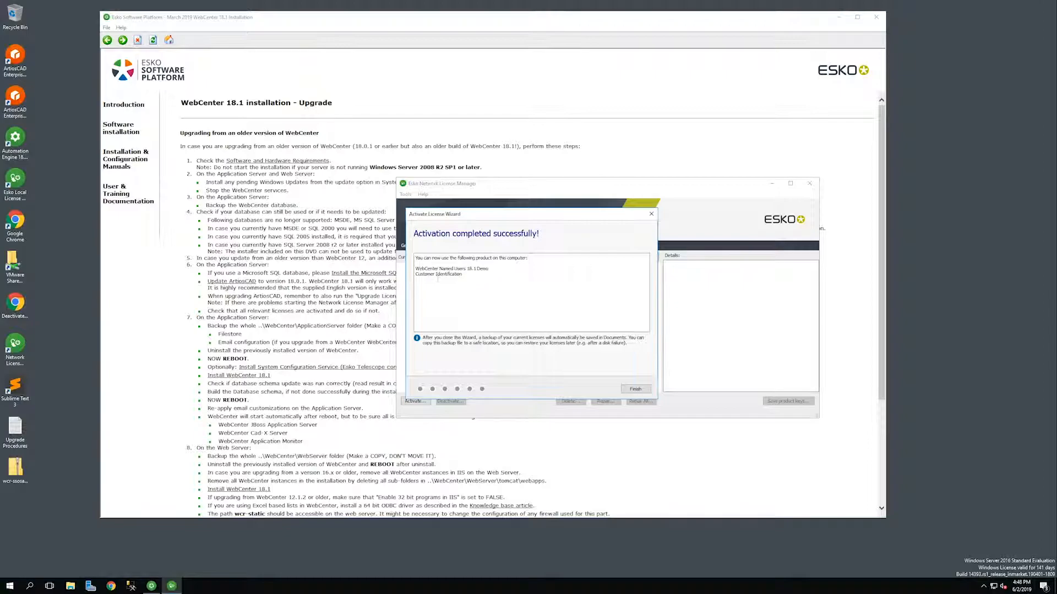
click(639, 390)
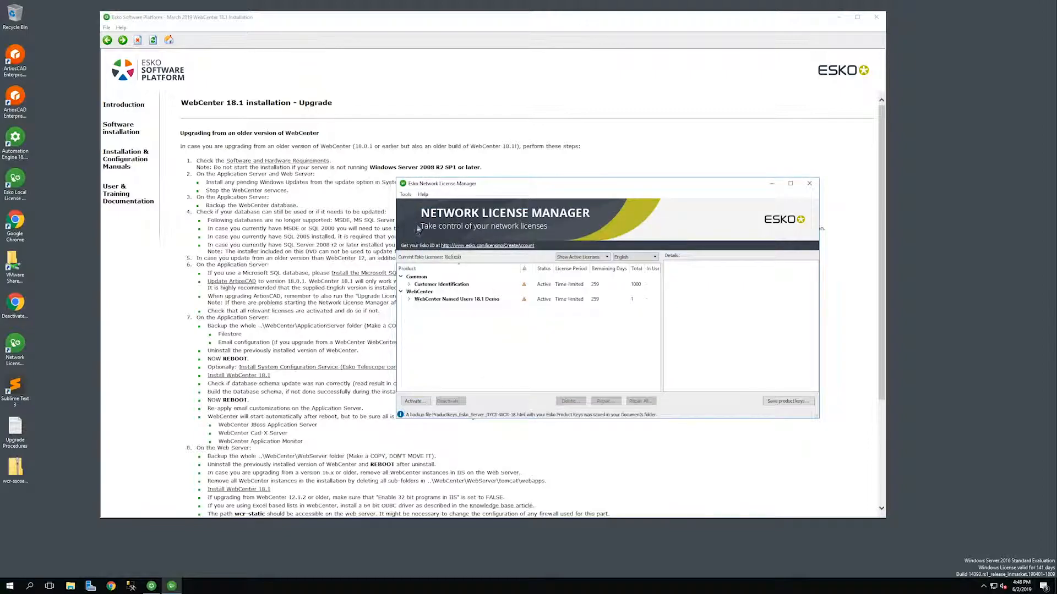
Check the License Manager version (18.1.0 Build 140) and close the License Manager.
click(423, 194)
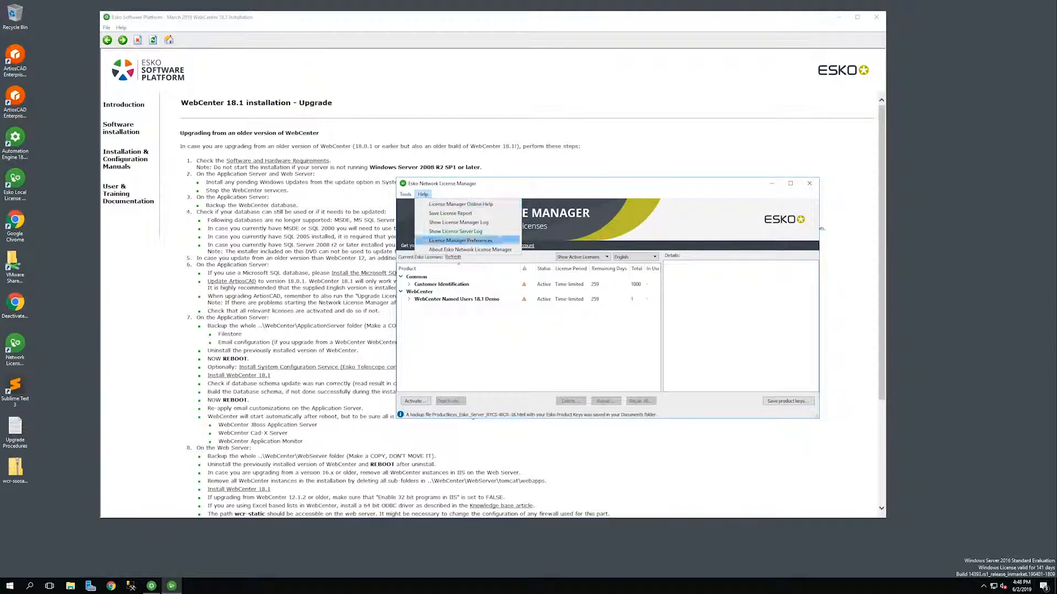
click(469, 249)
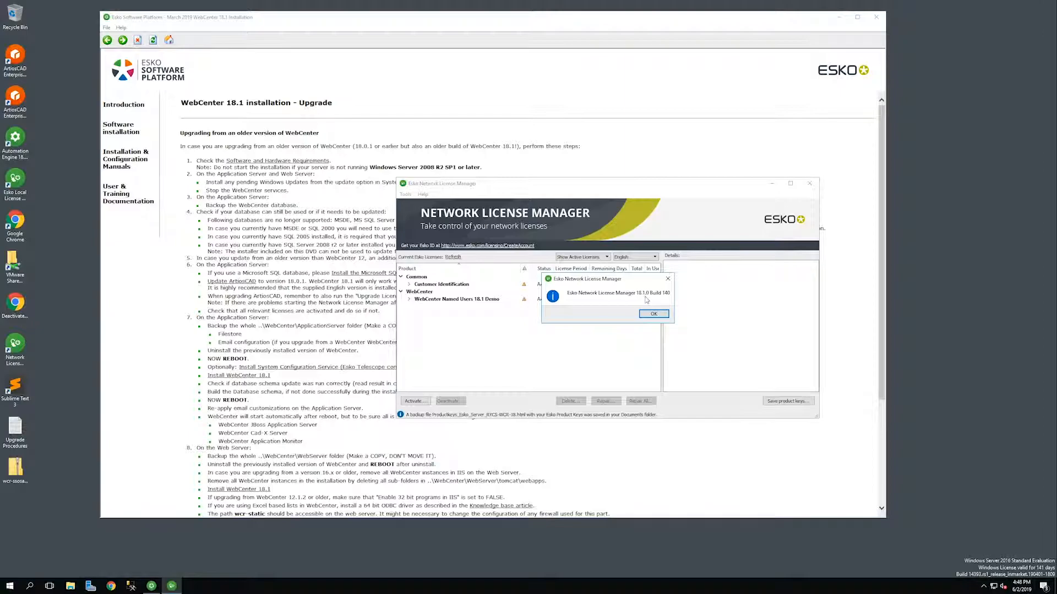
click(653, 314)
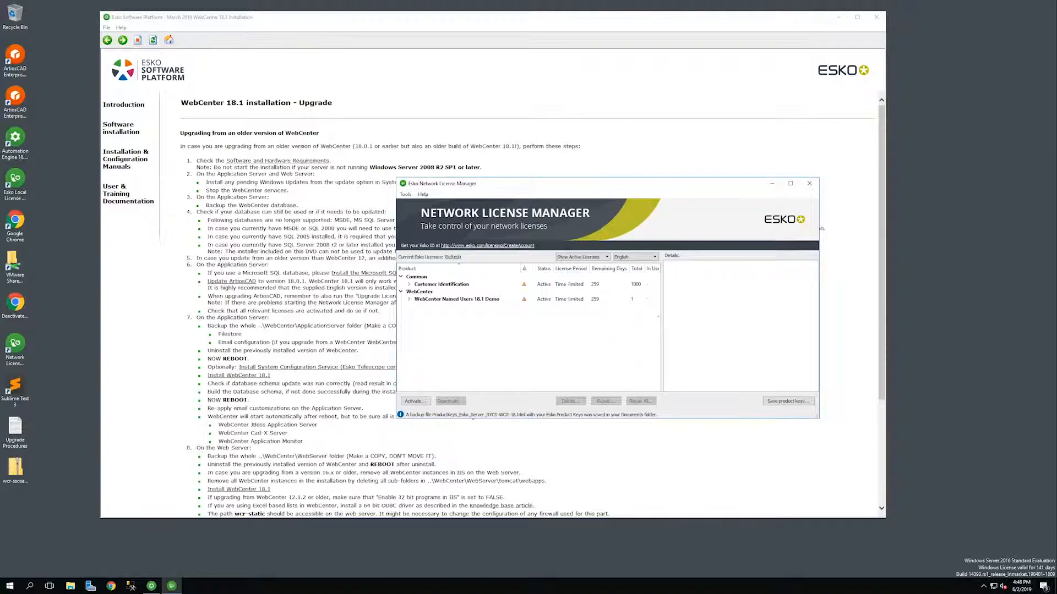
click(810, 184)
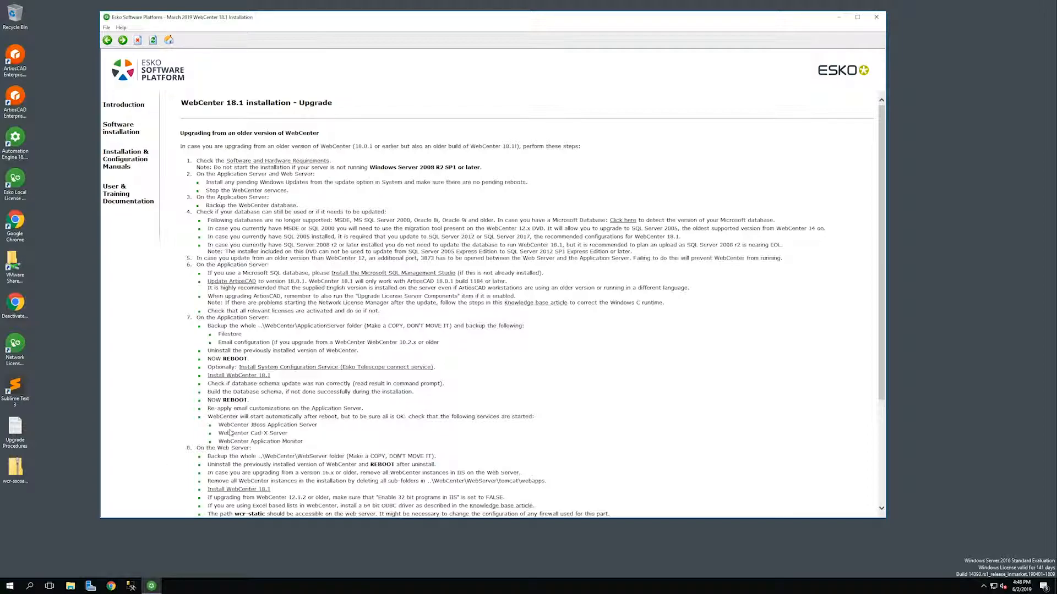
Uninstall WebCenter 18.0.1 from Programs and Features and restart the server.
click(10, 587)
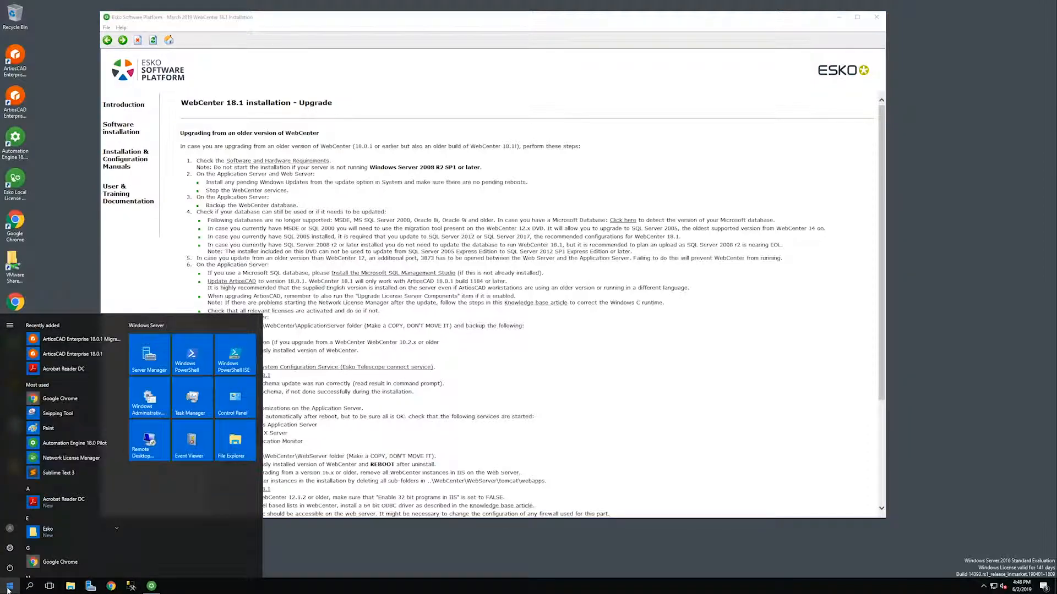
click(235, 397)
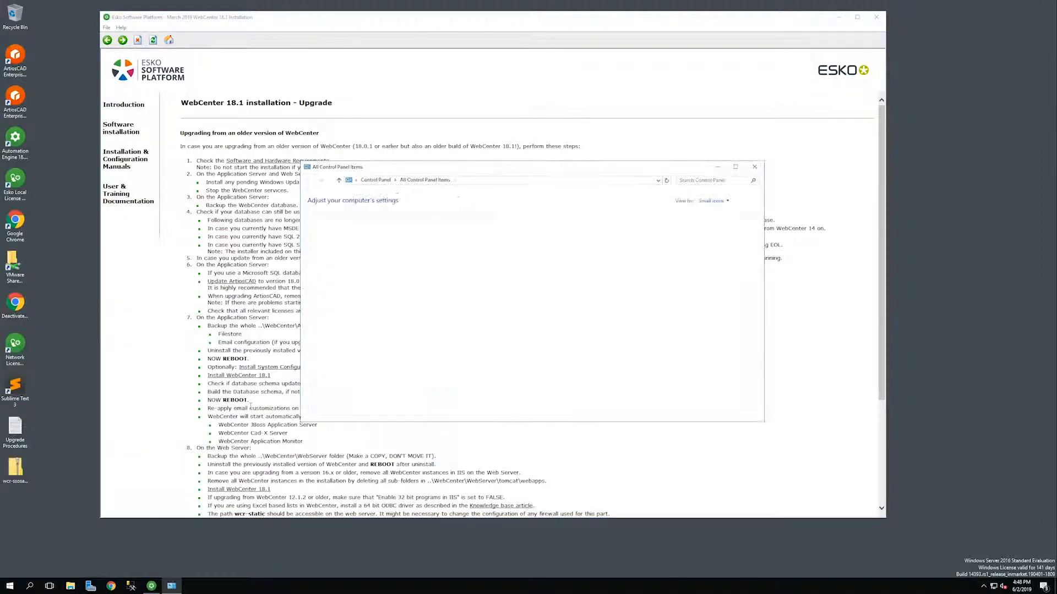
click(624, 281)
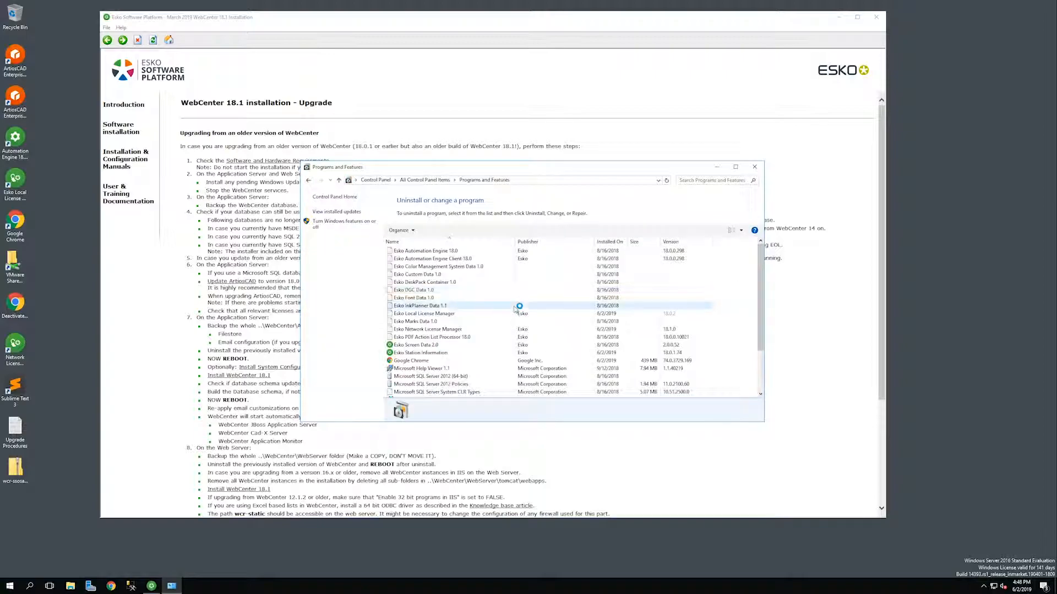
drag(762, 267, 768, 369)
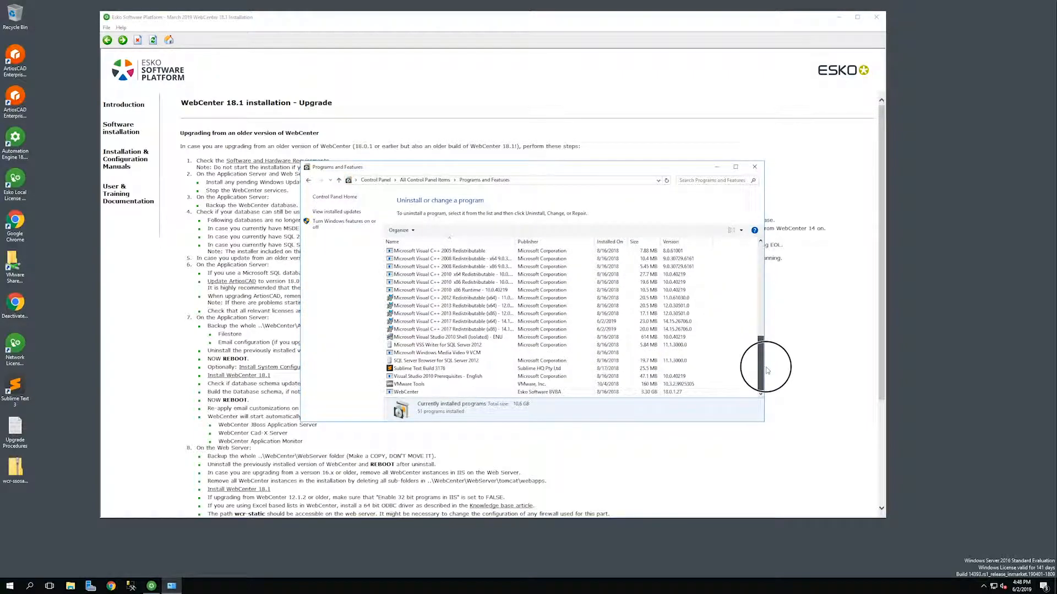
click(416, 392)
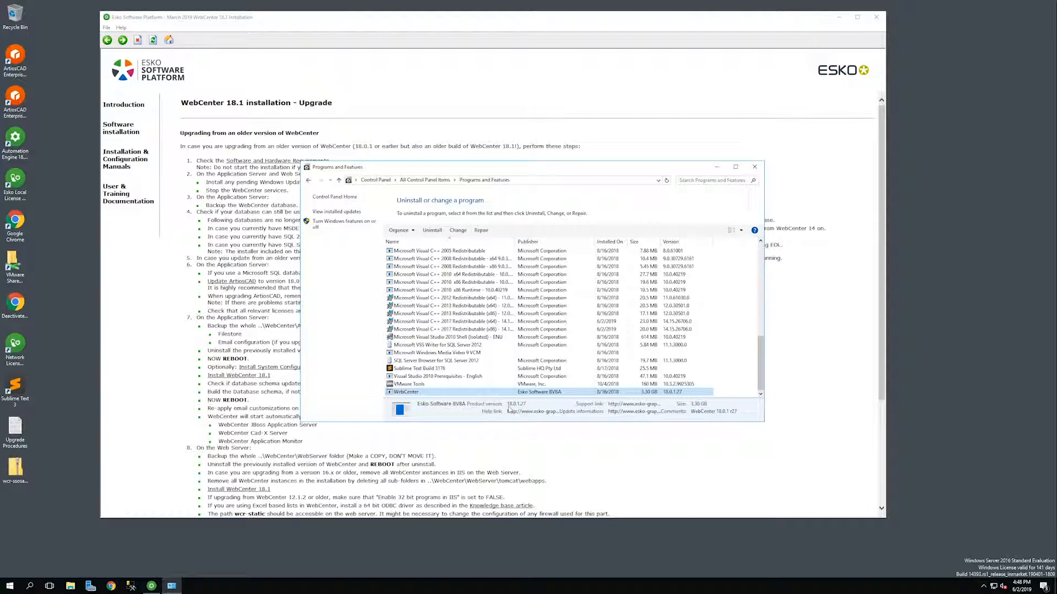
click(510, 410)
click(441, 231)
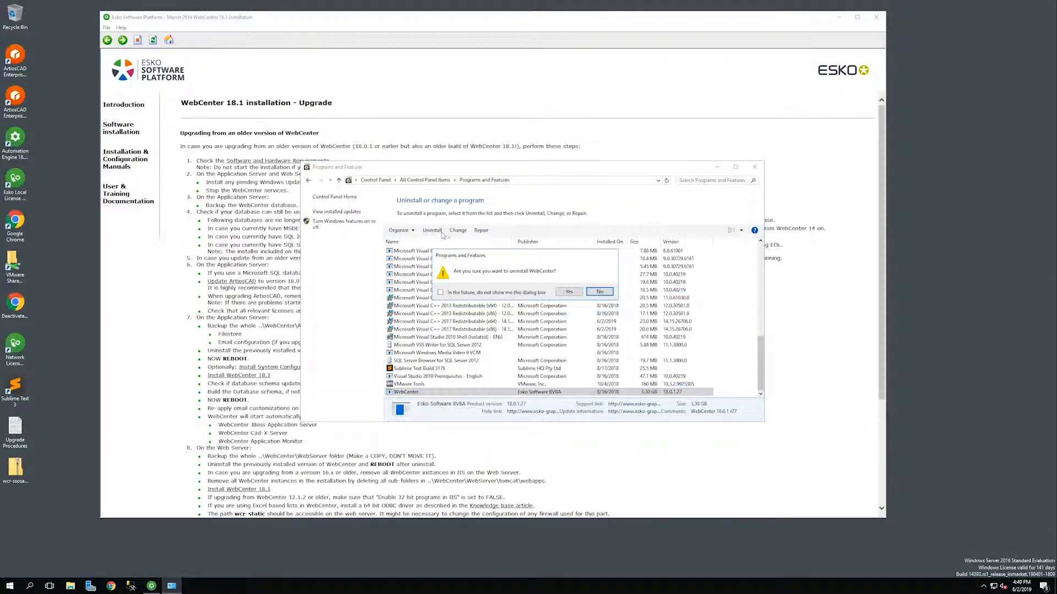
click(569, 292)
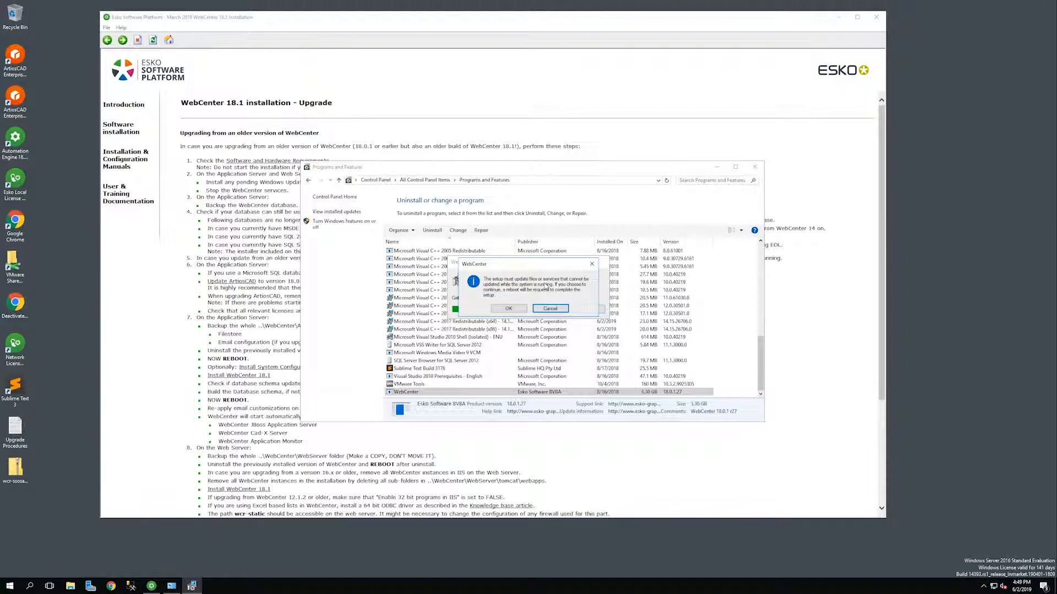
click(513, 311)
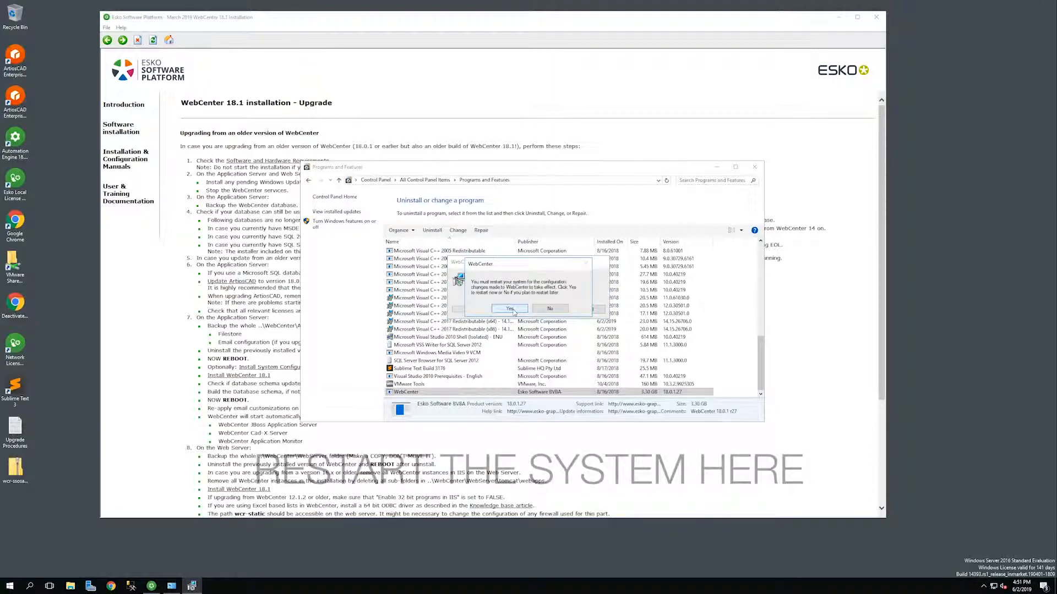
click(509, 309)
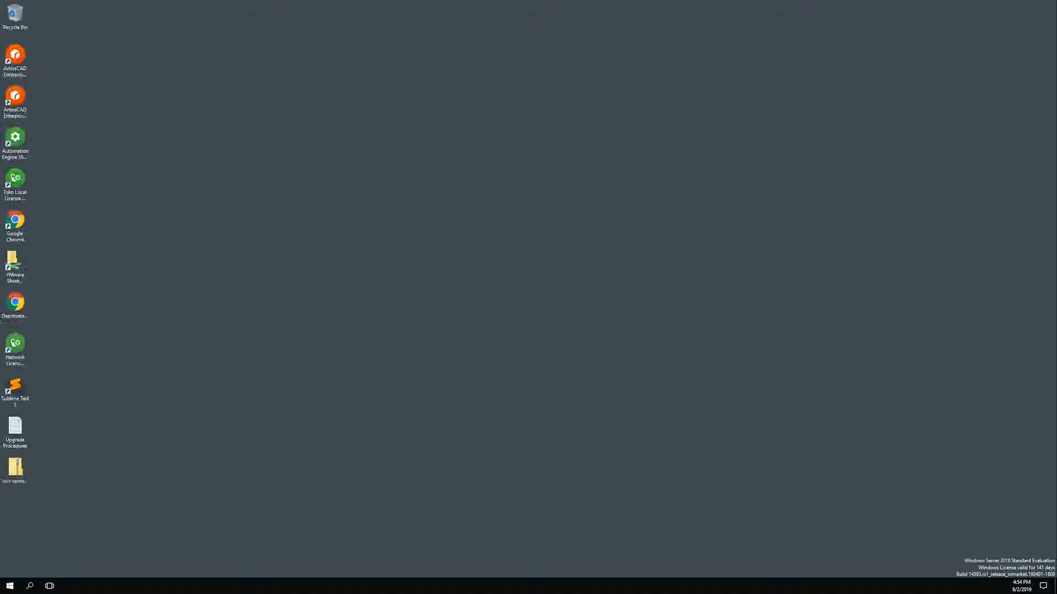
Run setup from the DVD drive to launch the Esko installer.
click(743, 185)
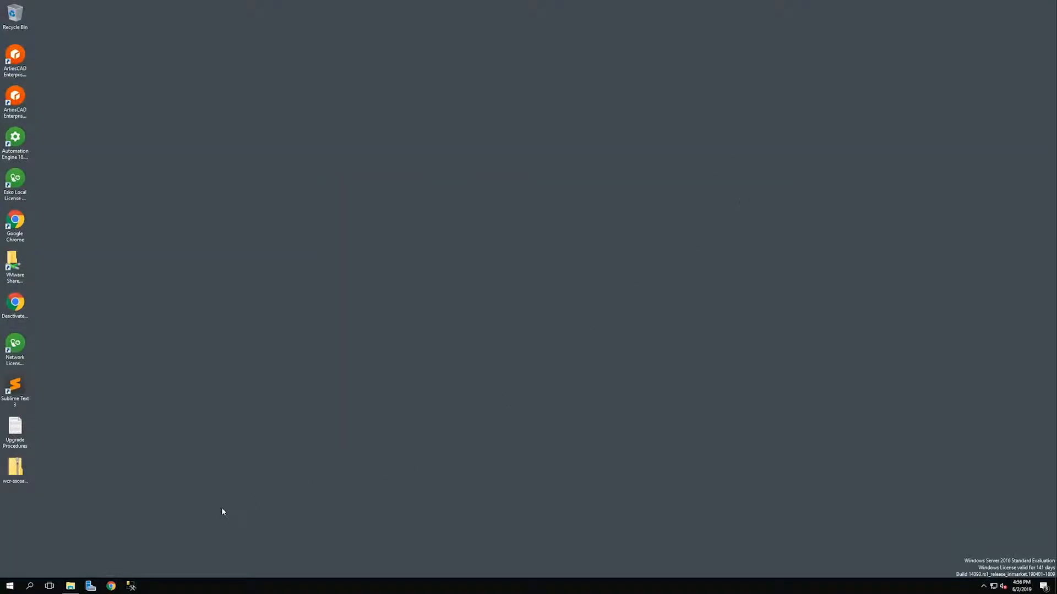
click(70, 586)
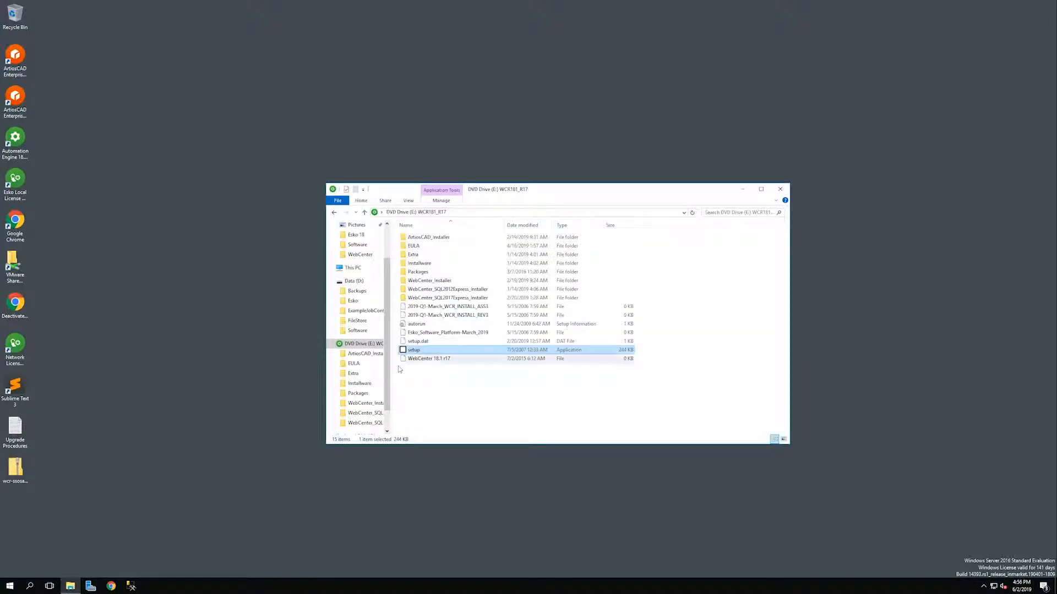
right_click(423, 350)
click(440, 356)
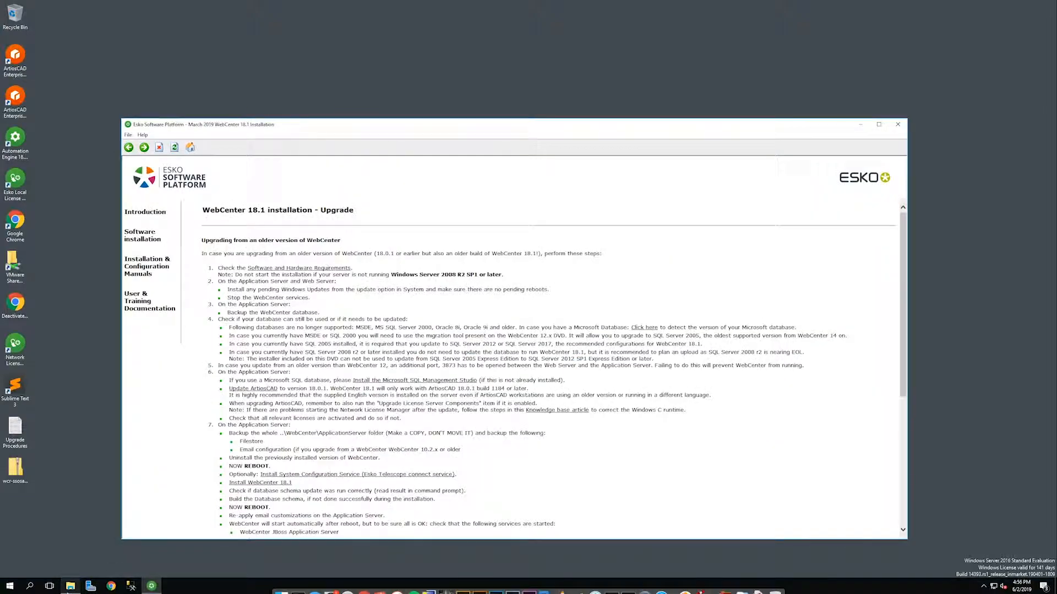
Open File Explorer and browse D:\Esko\Artios\WebCenter into the WebServer folder.
right_click(71, 586)
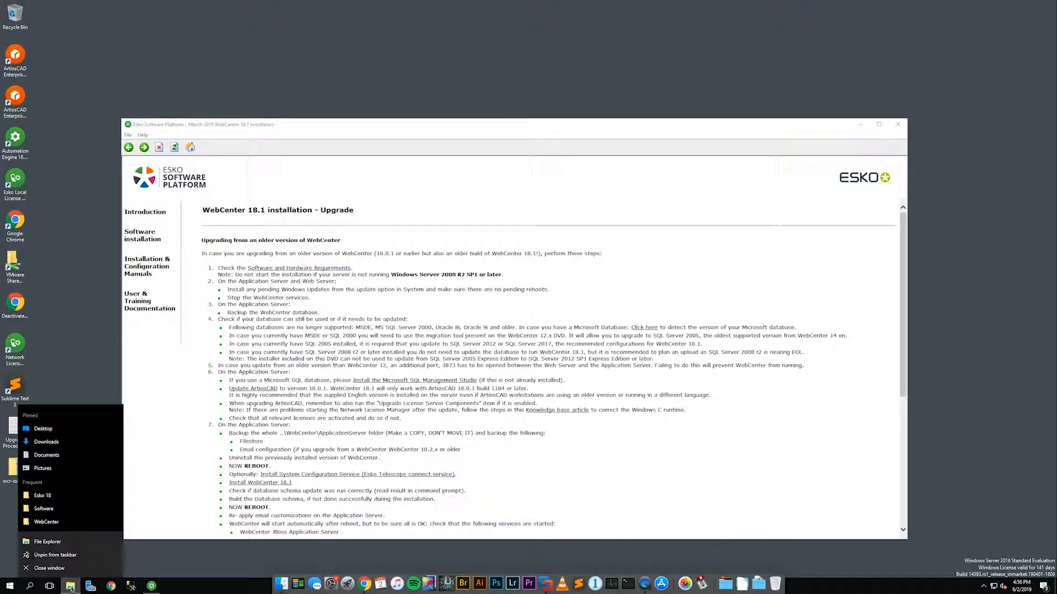
click(49, 538)
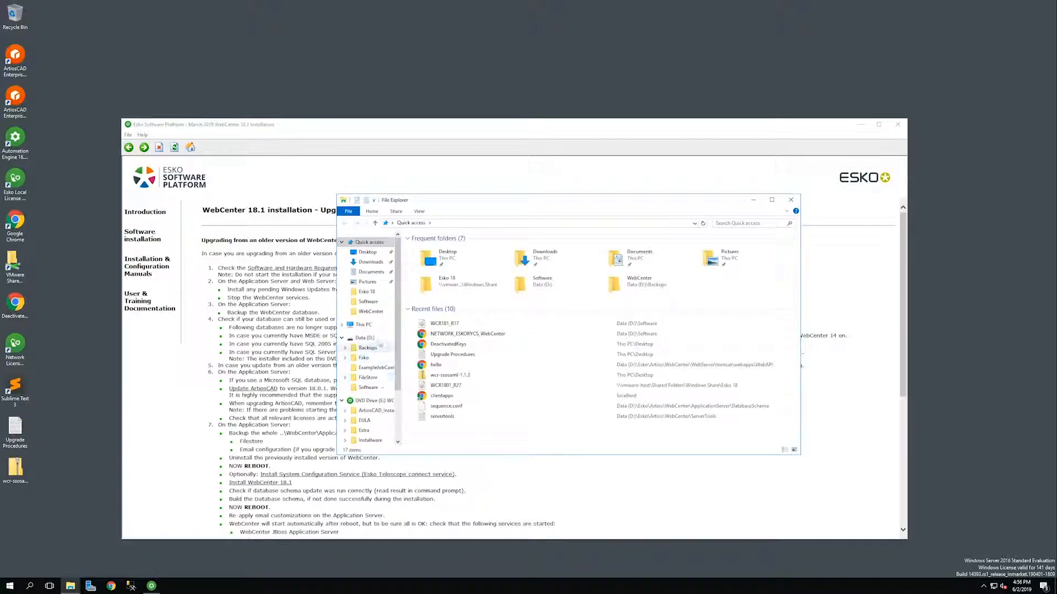
click(365, 338)
double_click(435, 256)
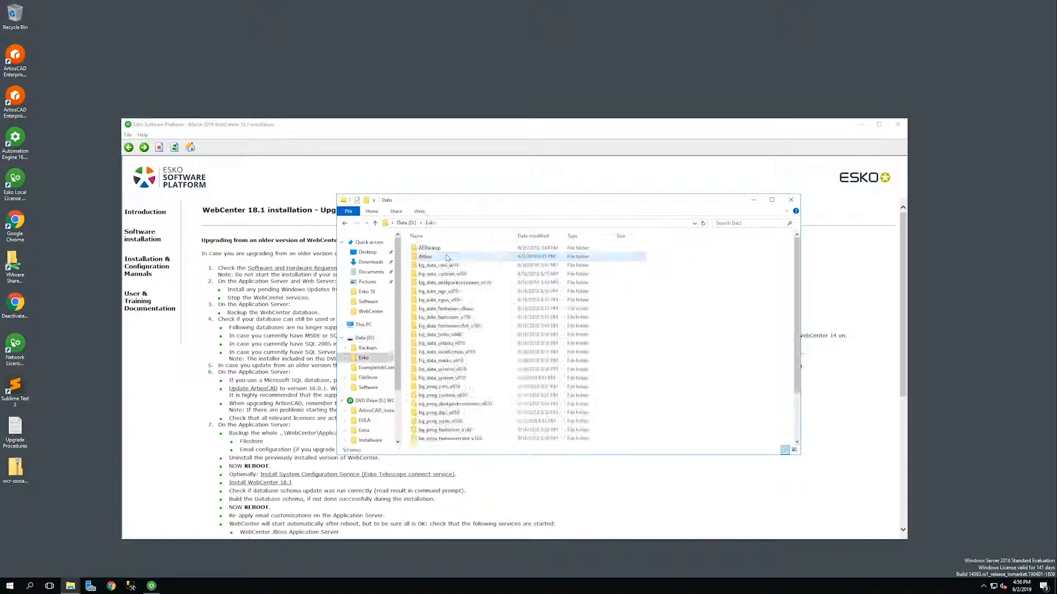
double_click(447, 257)
double_click(432, 309)
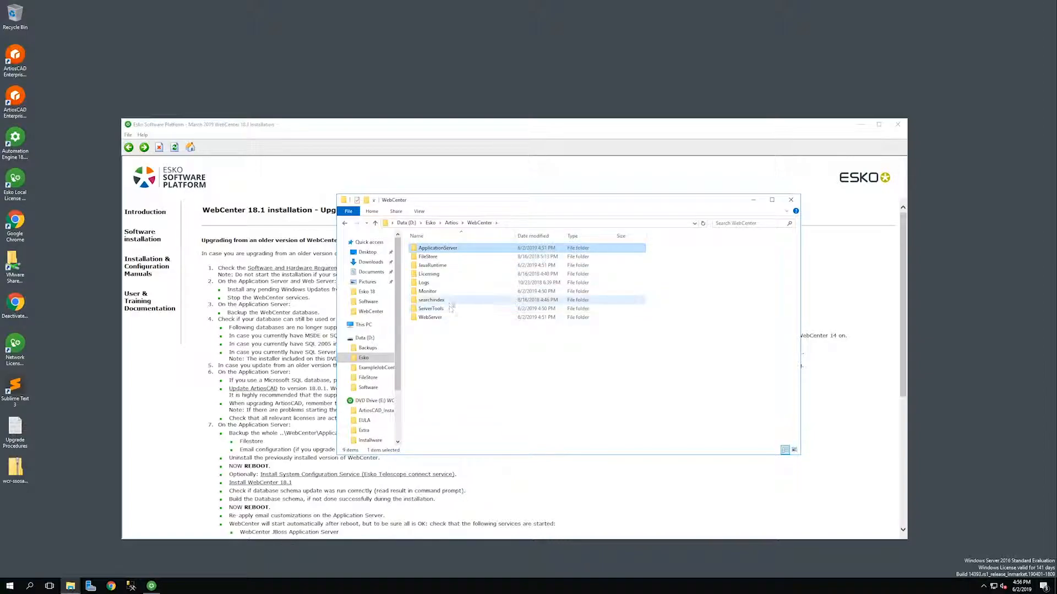
click(440, 317)
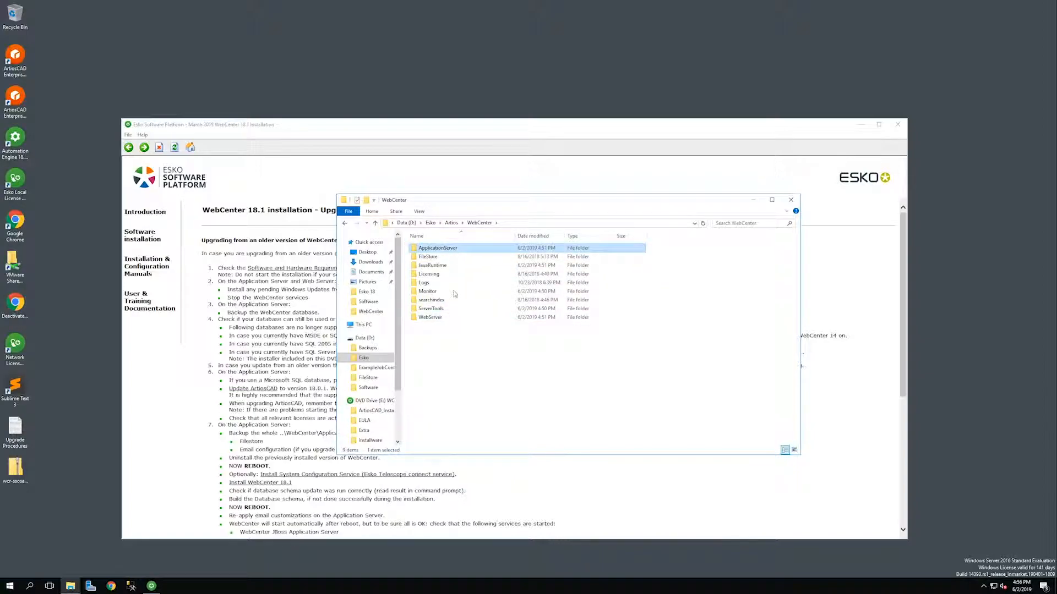
double_click(453, 318)
Look inside WebCenter\ApplicationServer\Jboss, then return to the WebCenter folder.
click(344, 223)
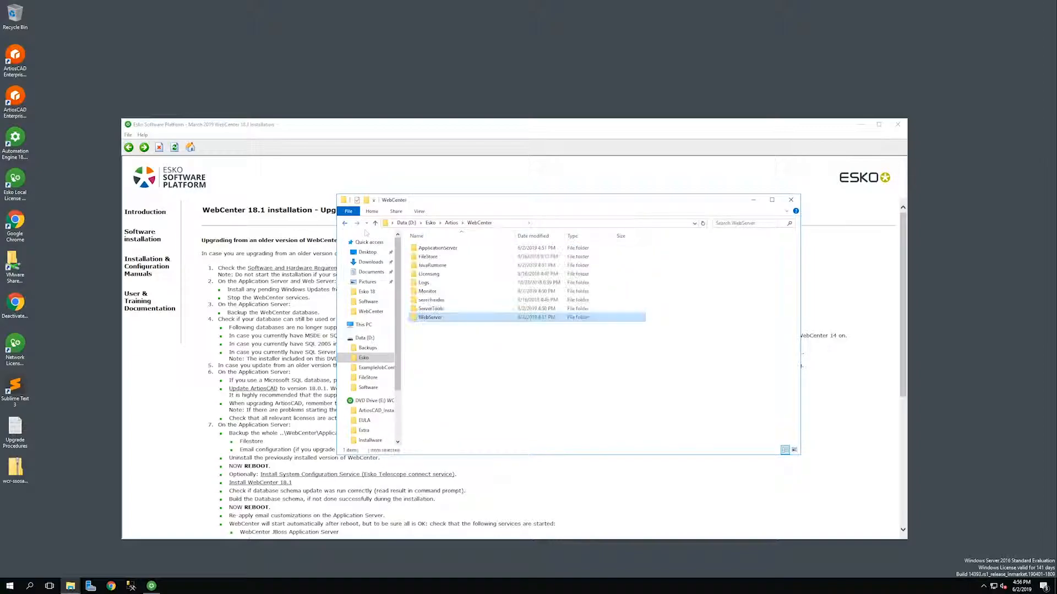
double_click(434, 248)
double_click(434, 266)
click(345, 223)
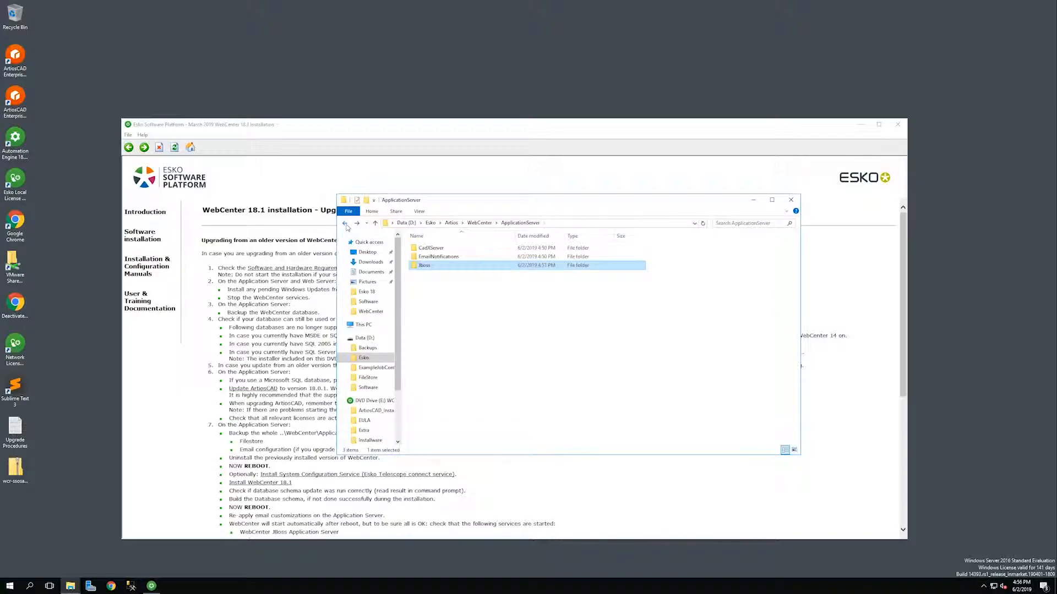
click(345, 223)
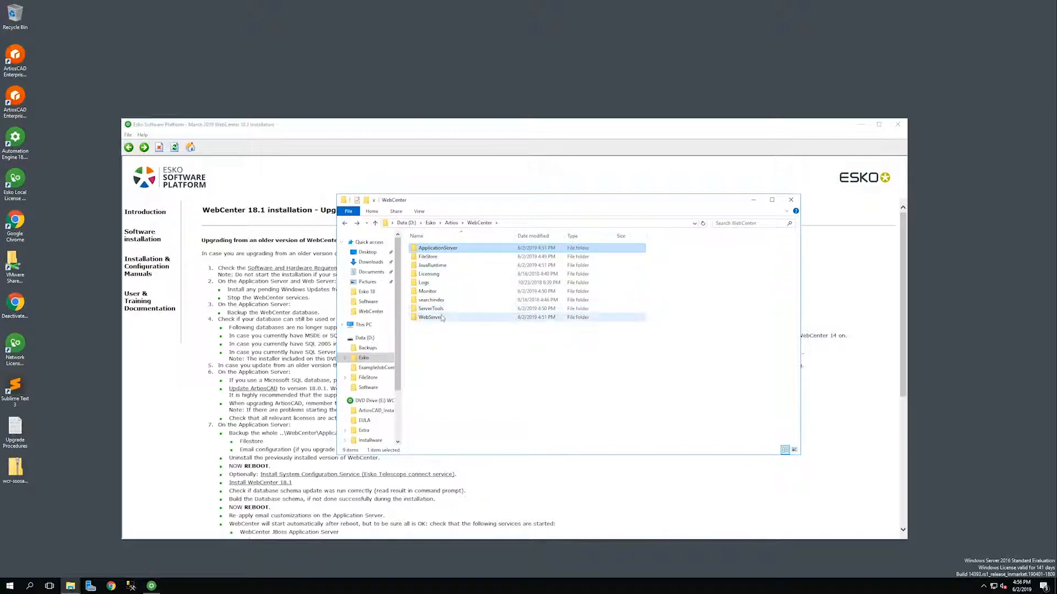
Browse tomcat\webapps\WebCenter_Inst\images\statuses to review the status images, then close Explorer.
double_click(426, 248)
click(439, 275)
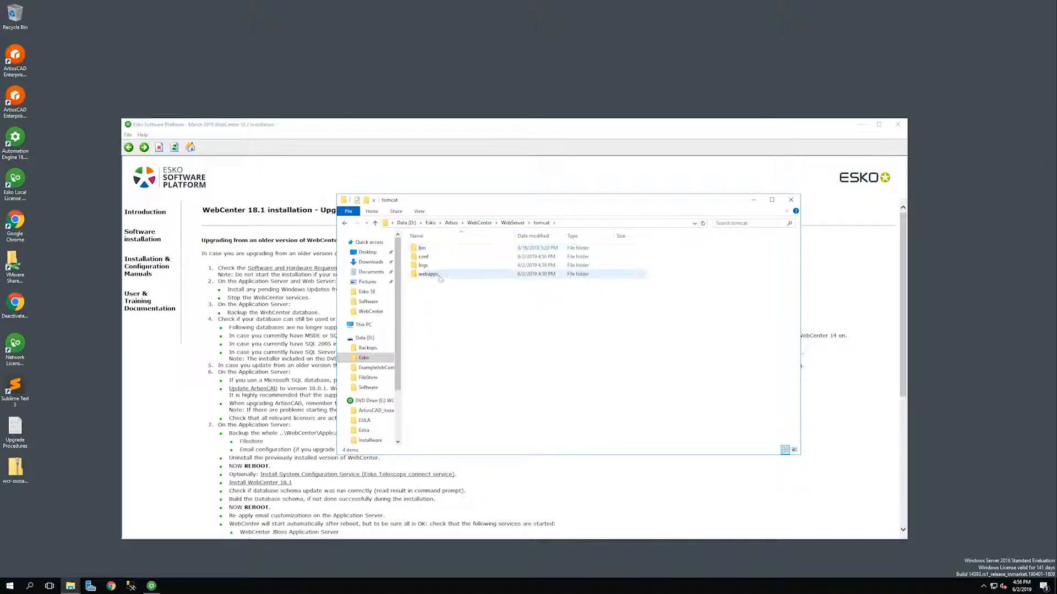
double_click(439, 275)
double_click(436, 265)
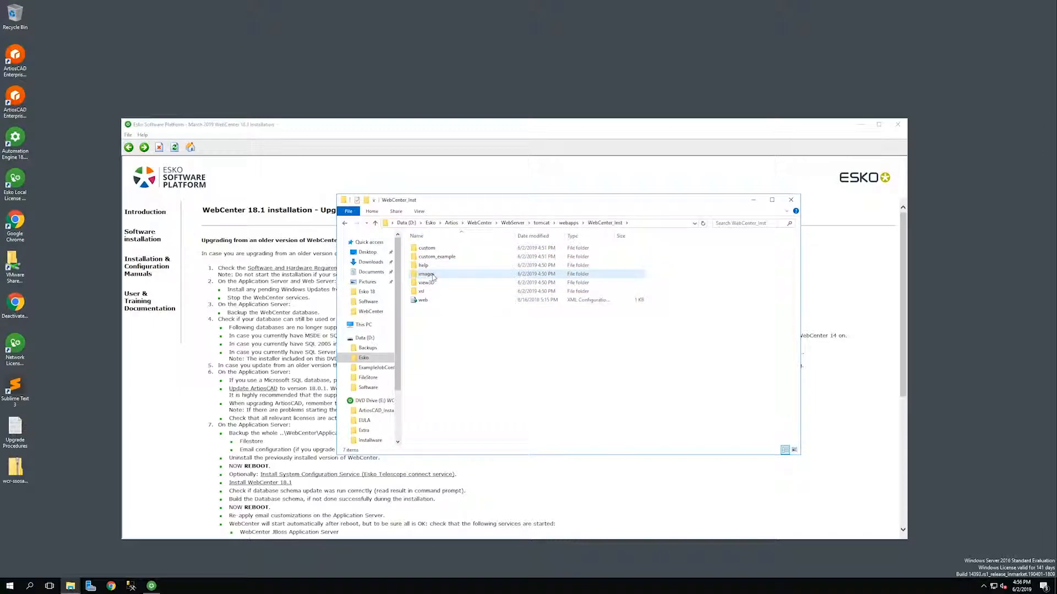
double_click(432, 275)
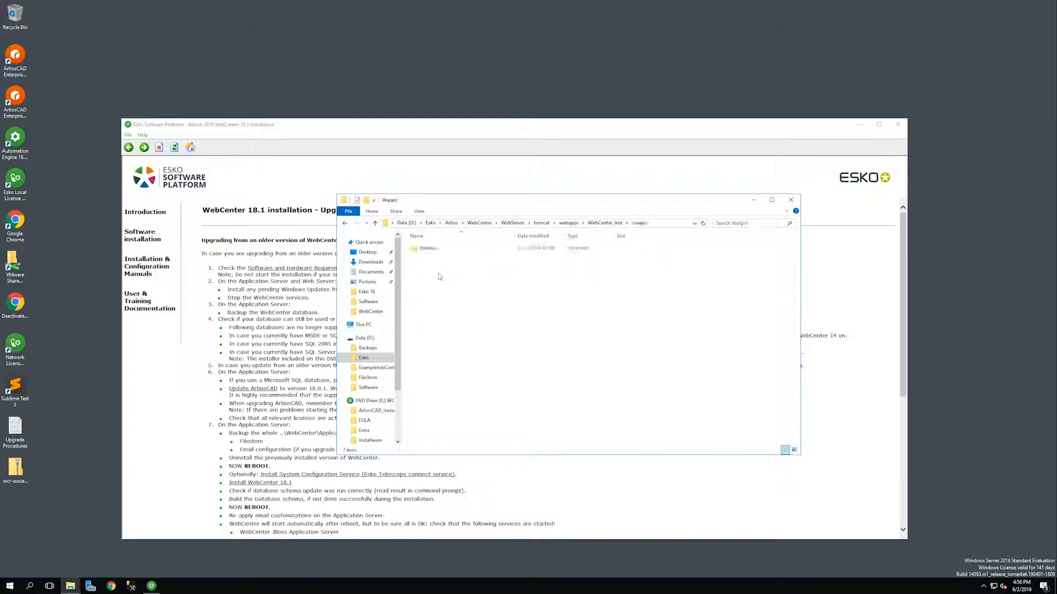
double_click(439, 252)
scroll(484, 330, down, 5)
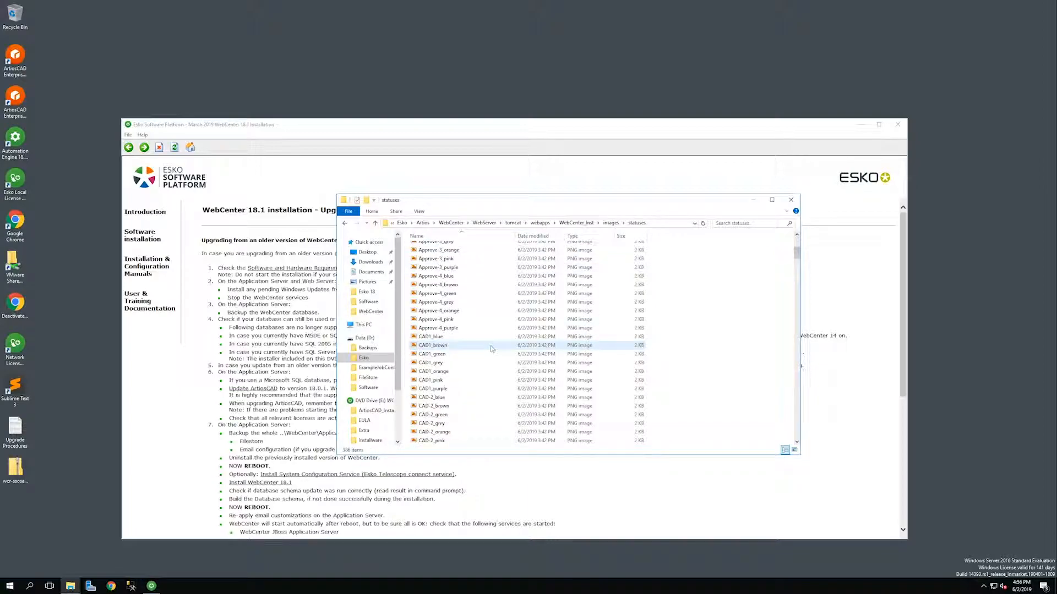
click(791, 200)
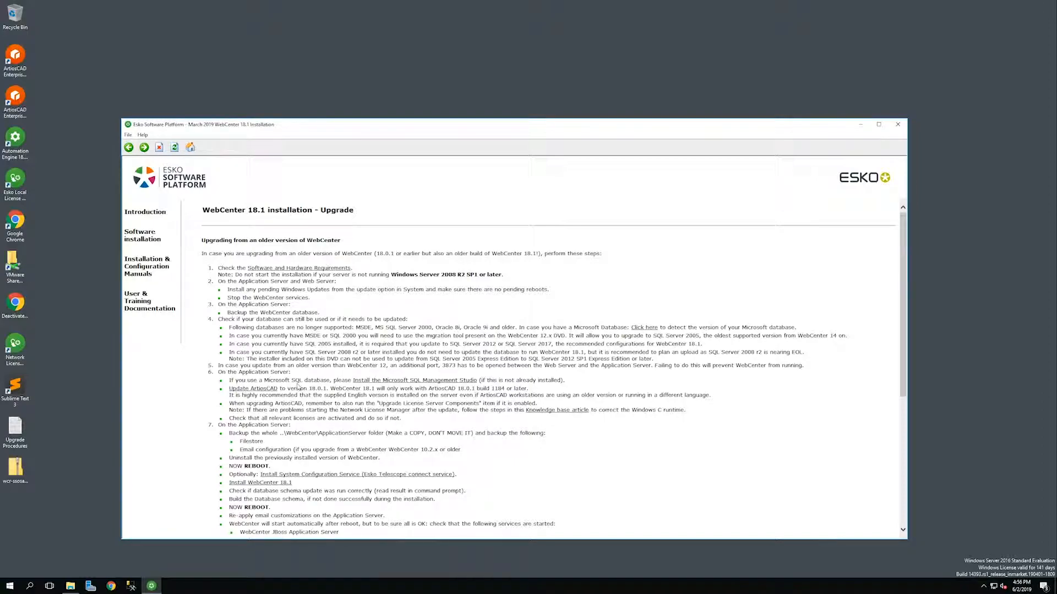
Open the Control Panel's Programs and Features list.
click(9, 586)
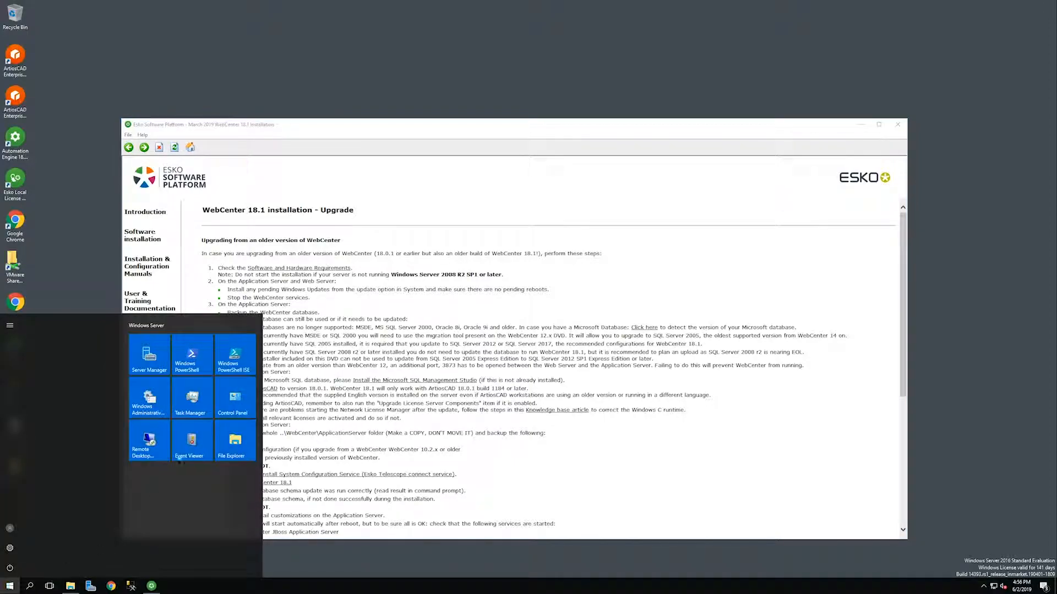
click(220, 407)
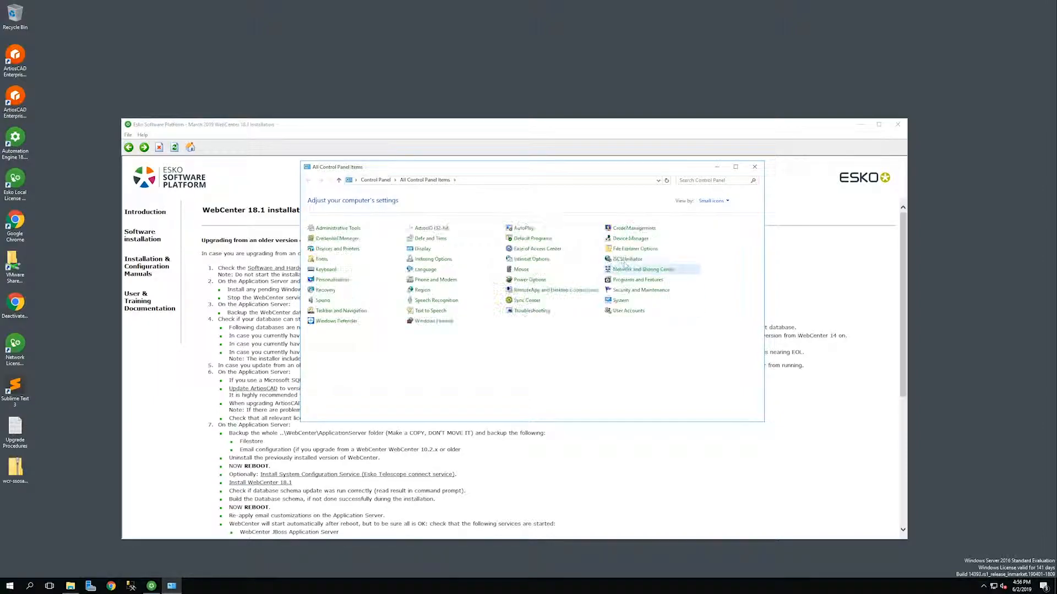
click(627, 280)
click(524, 587)
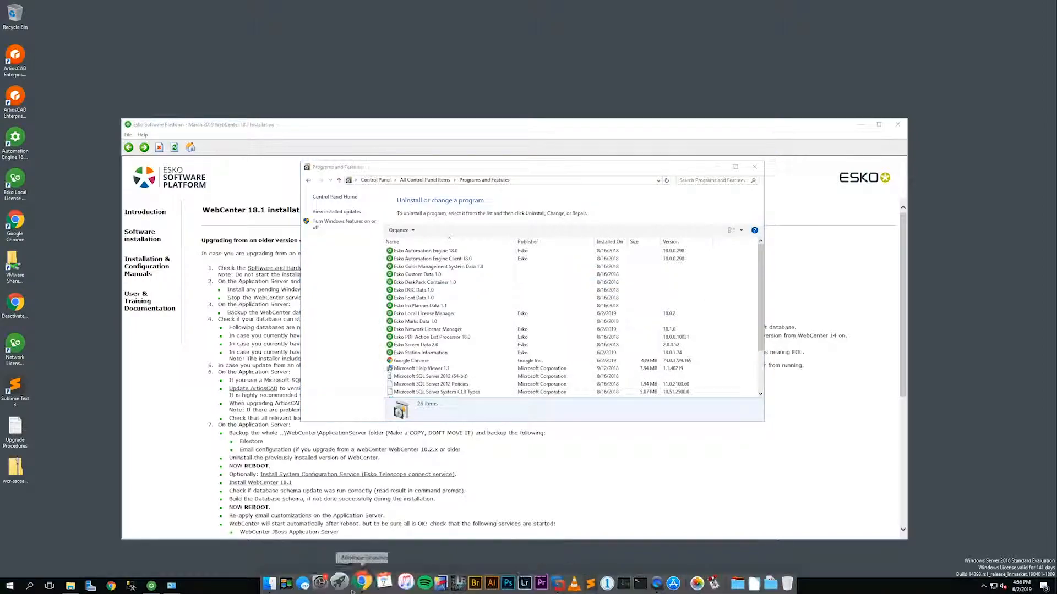
Open Task Manager, close the installed programs list, and review the Services list.
right_click(302, 588)
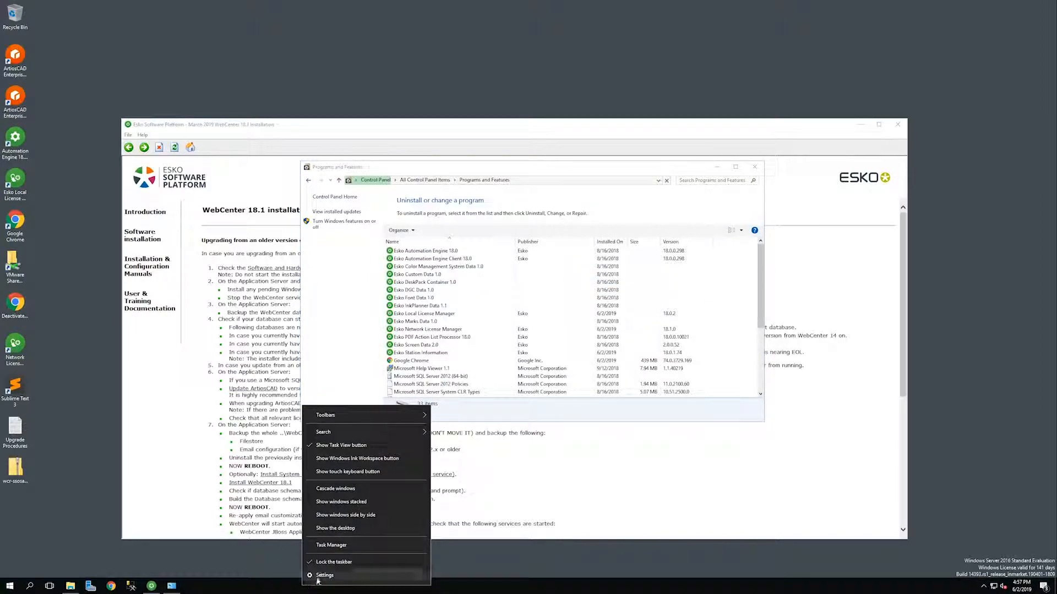
click(331, 547)
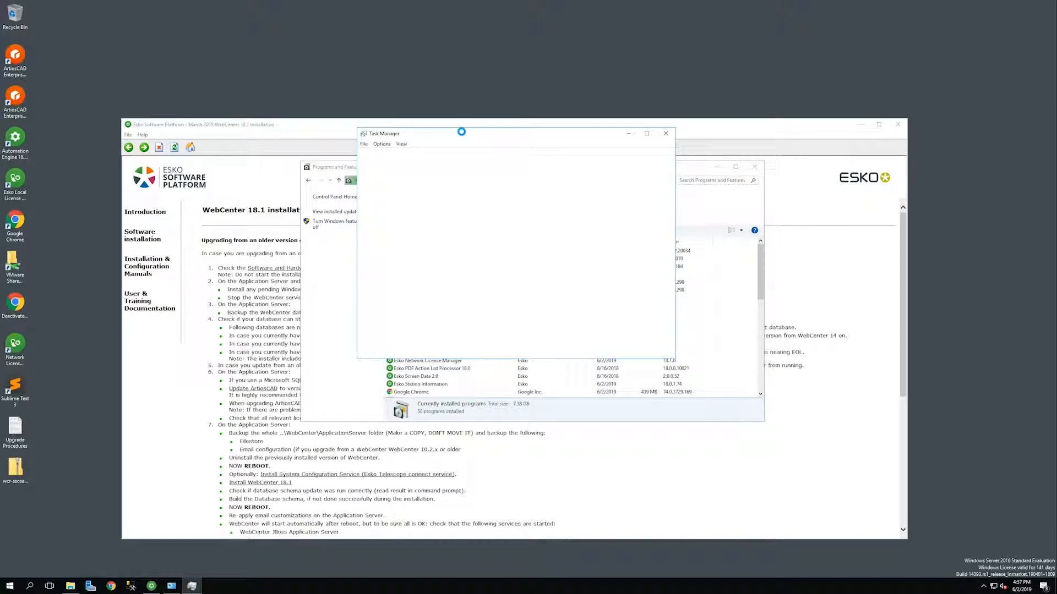
click(769, 372)
drag(772, 376, 762, 242)
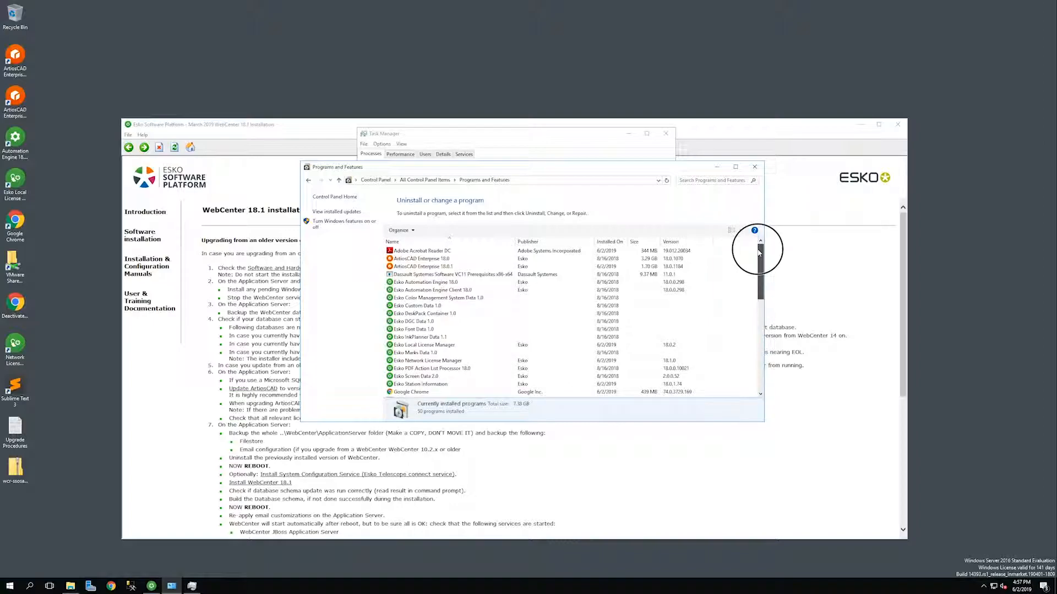
click(754, 167)
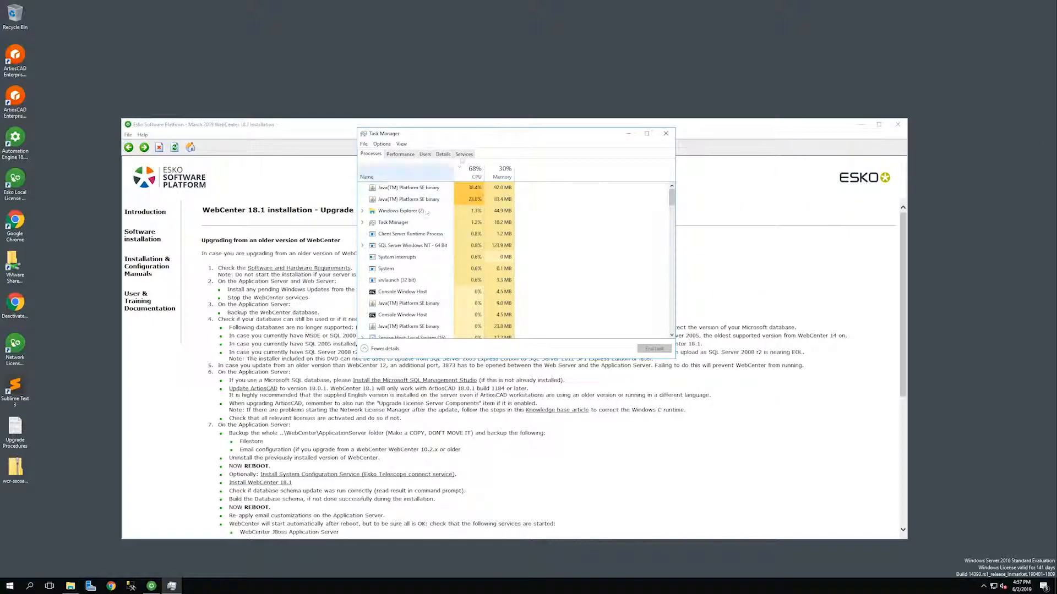
click(464, 154)
click(667, 248)
drag(667, 248, 667, 314)
Close Task Manager, launch the WebCenter 18.1 installer and accept the license agreement.
click(667, 134)
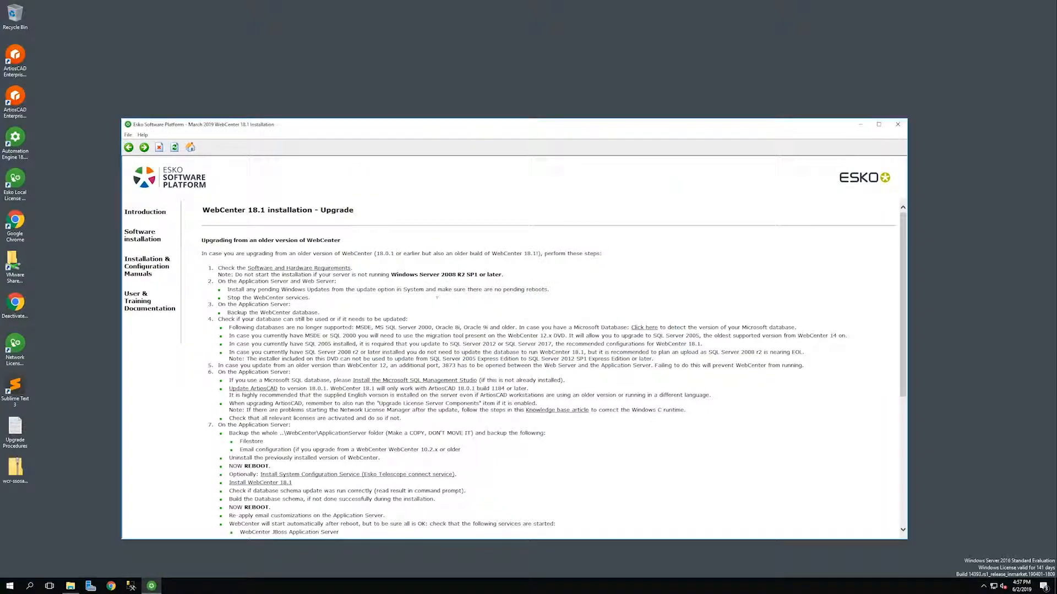
scroll(288, 411, down, 1)
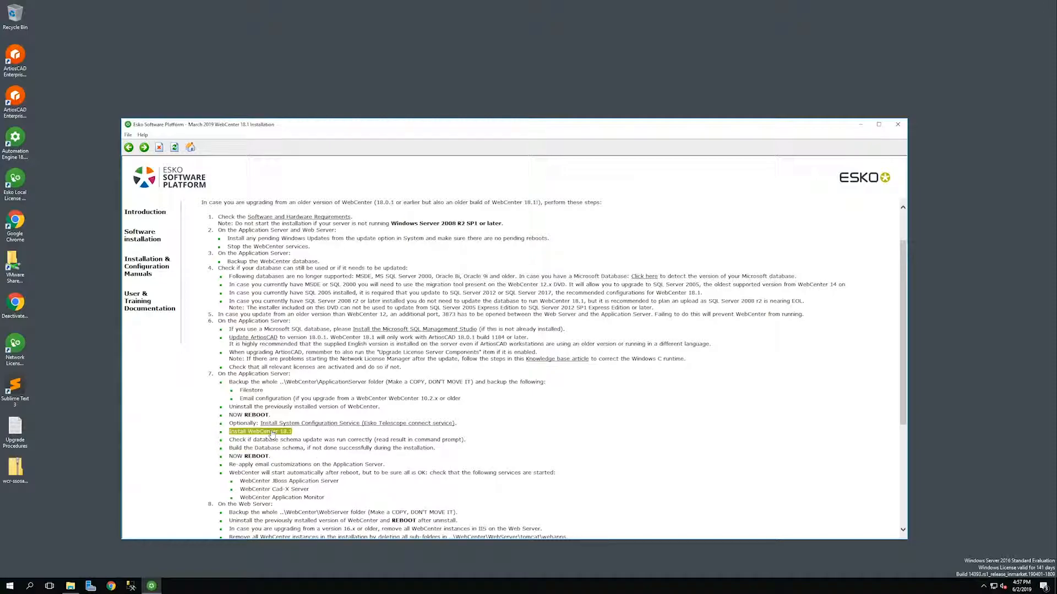
click(272, 433)
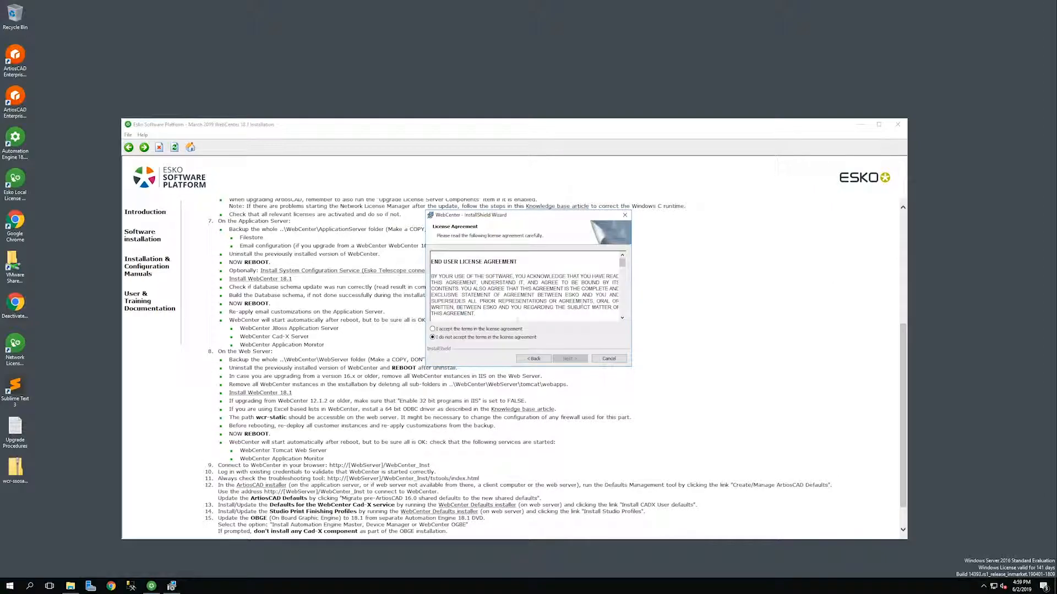
click(502, 330)
click(559, 358)
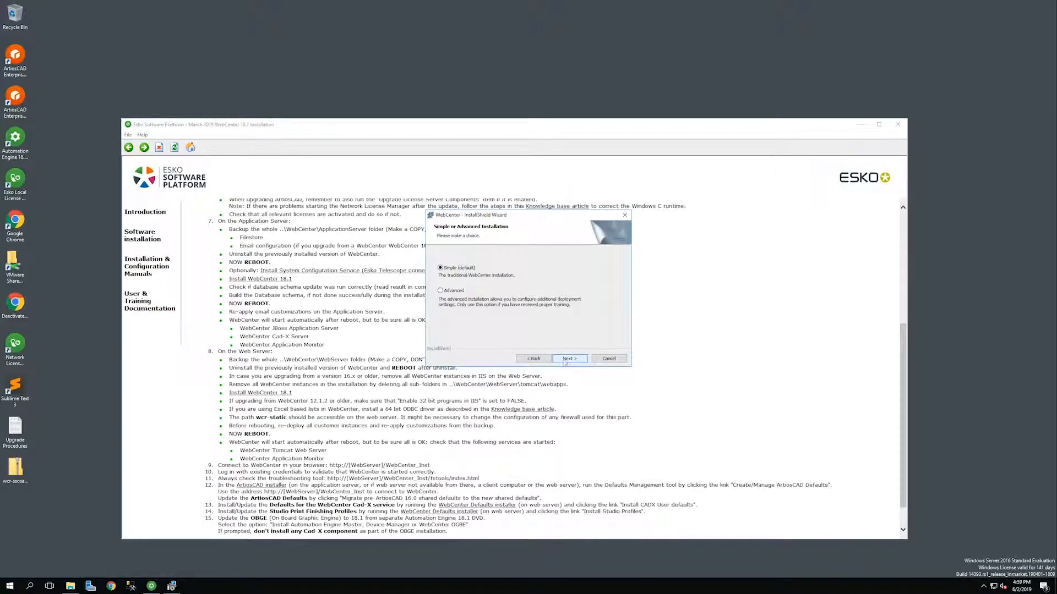
Choose the Advanced setup with Application Server set to install alongside WebServer.
click(449, 291)
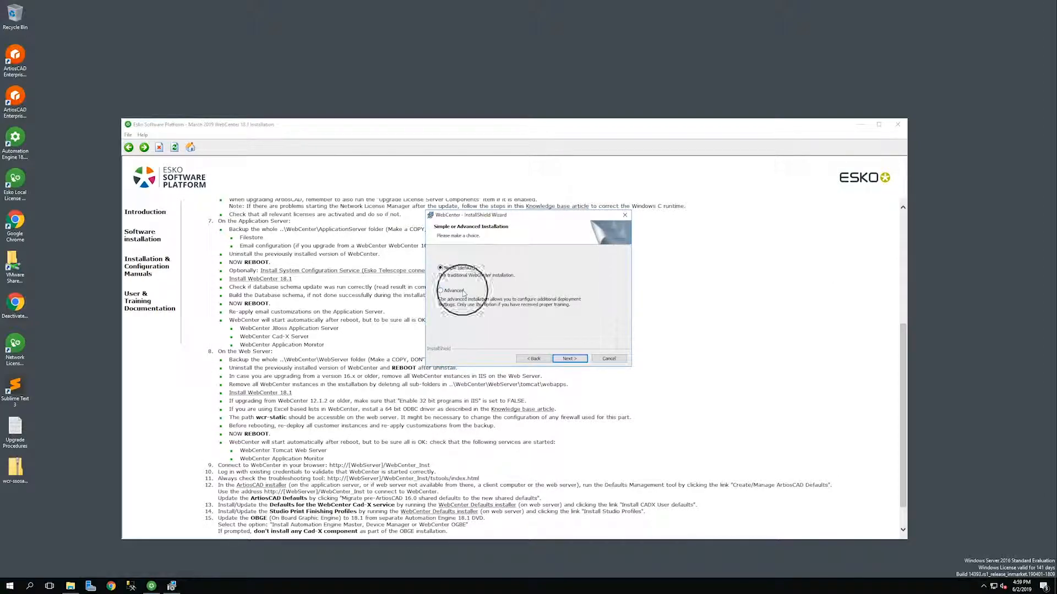
click(570, 358)
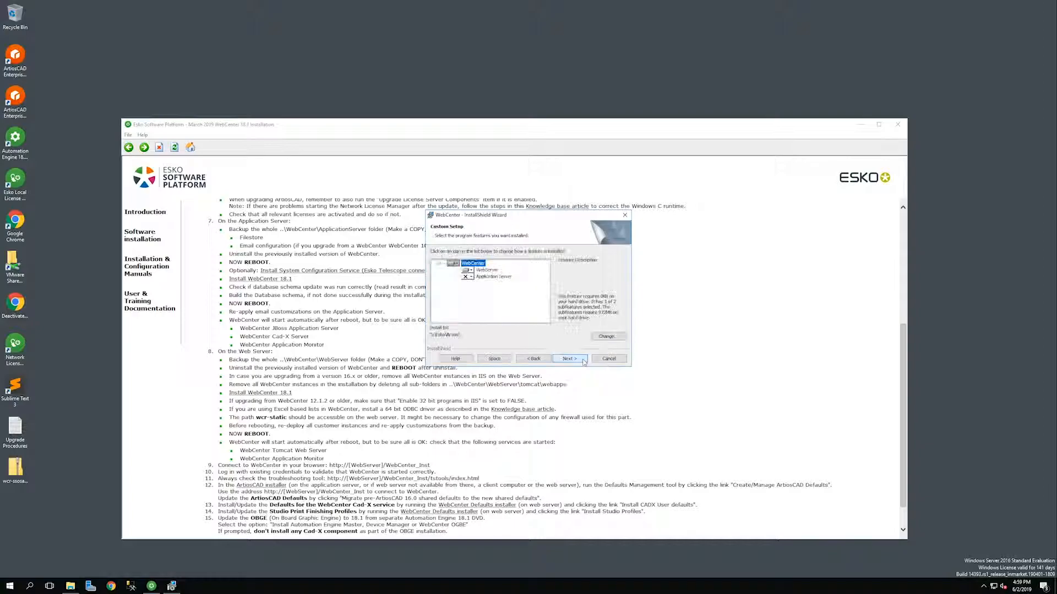
click(478, 276)
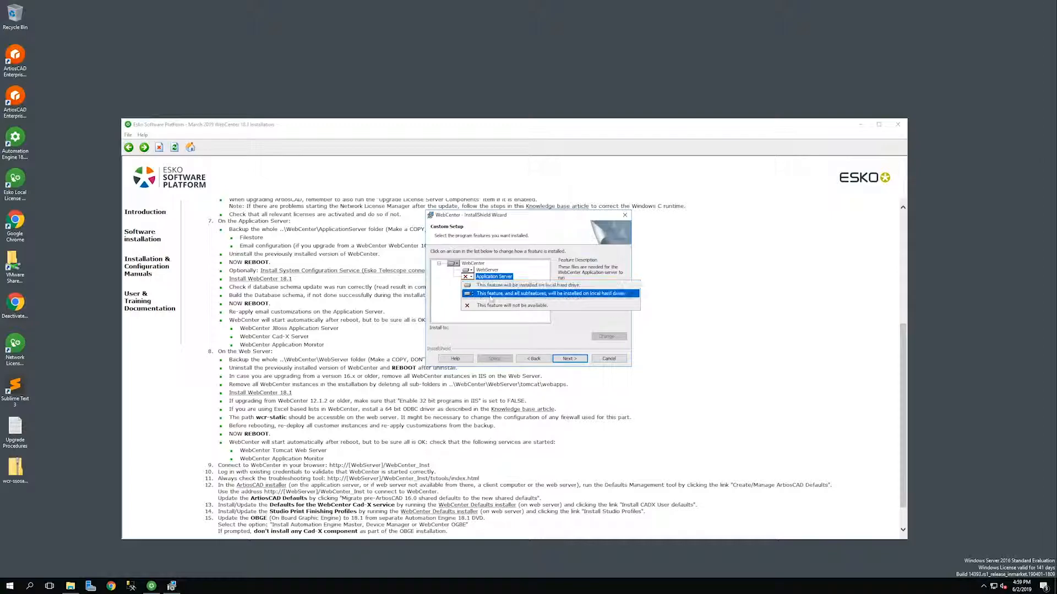
click(490, 295)
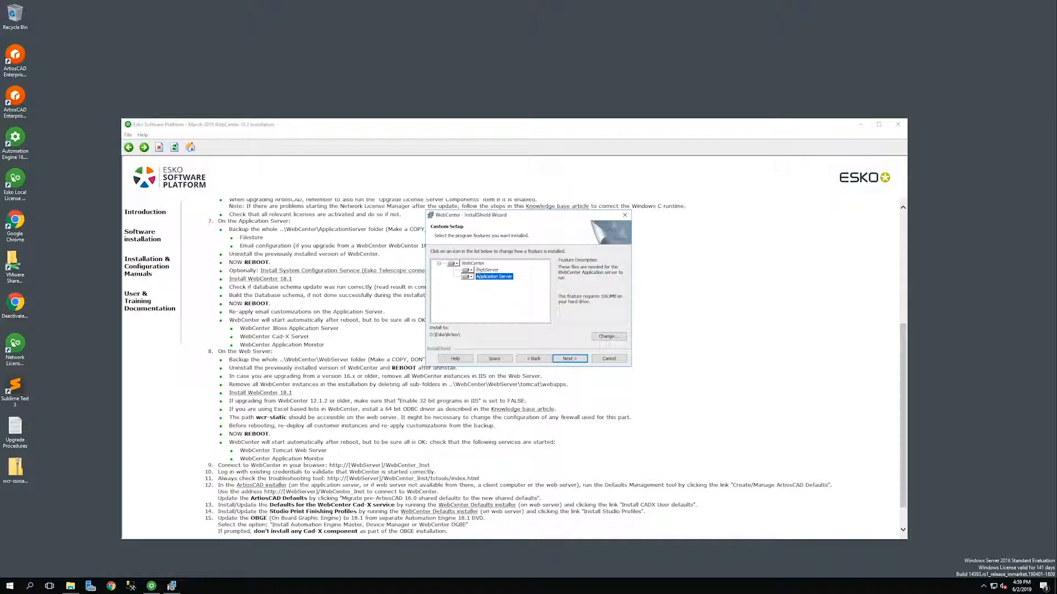
click(473, 263)
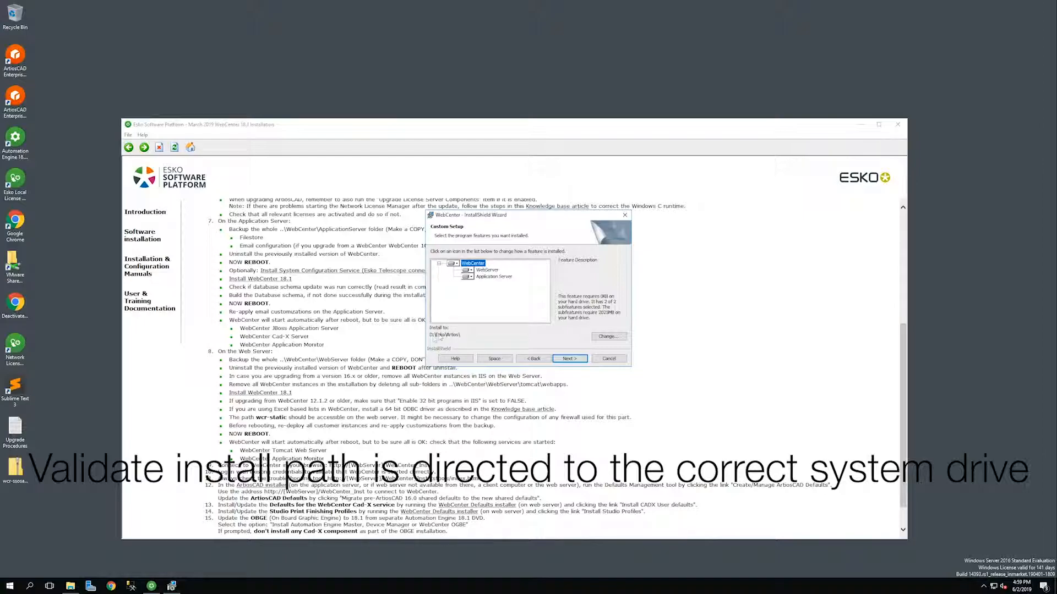
click(567, 361)
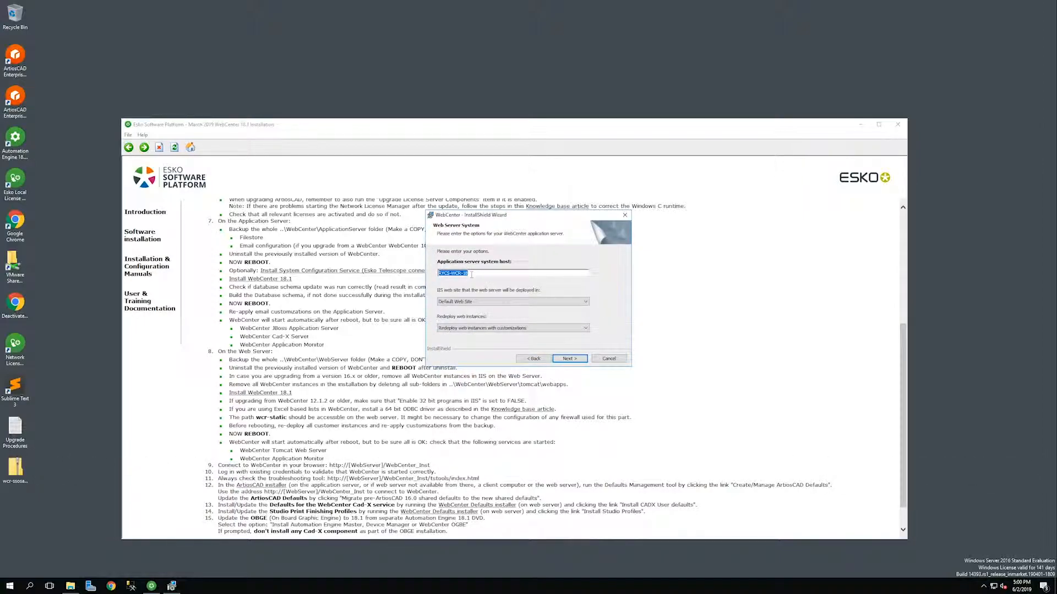
Keep Default Web Site and customized-instance redeploy, accepting default file storage and application server settings.
click(459, 303)
click(460, 303)
click(465, 329)
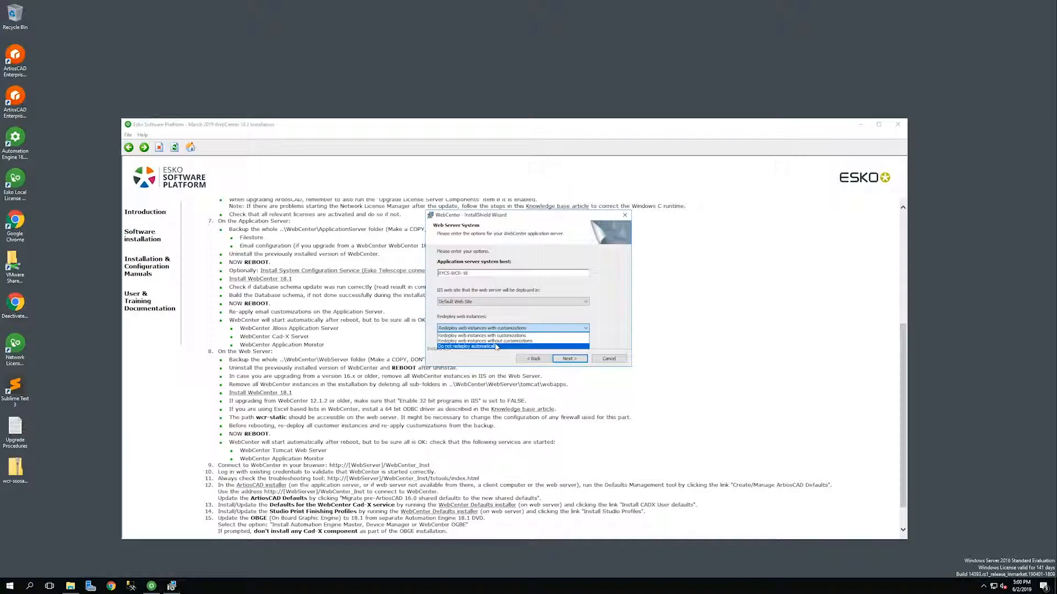
click(477, 361)
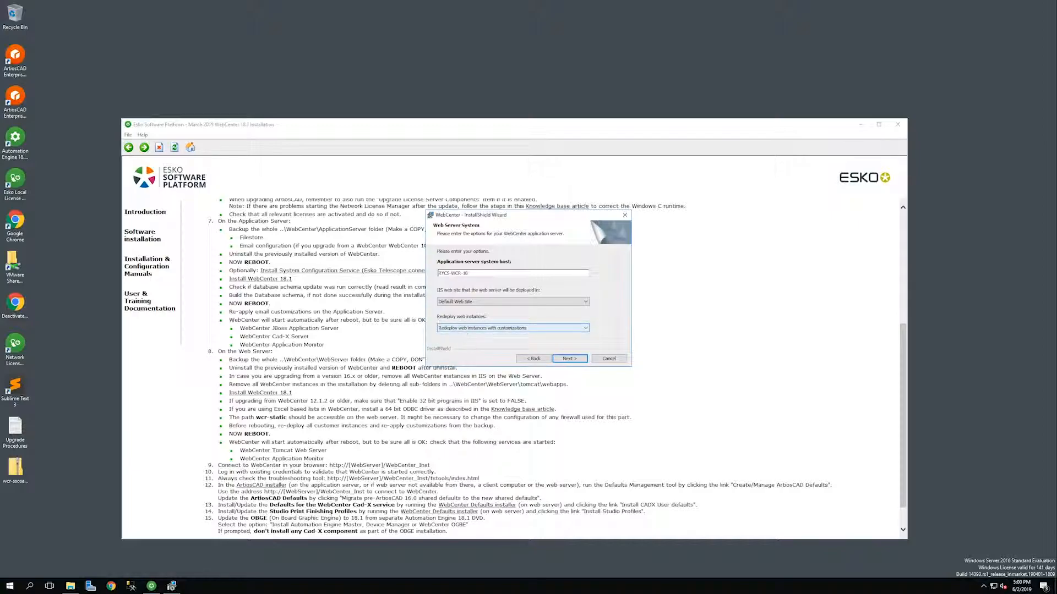
click(570, 359)
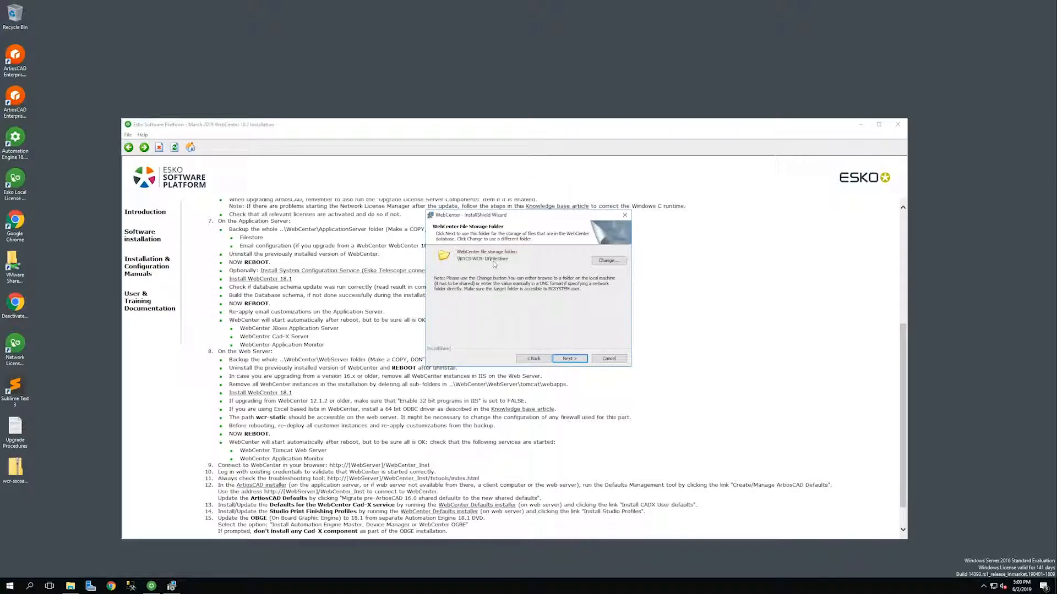
click(570, 359)
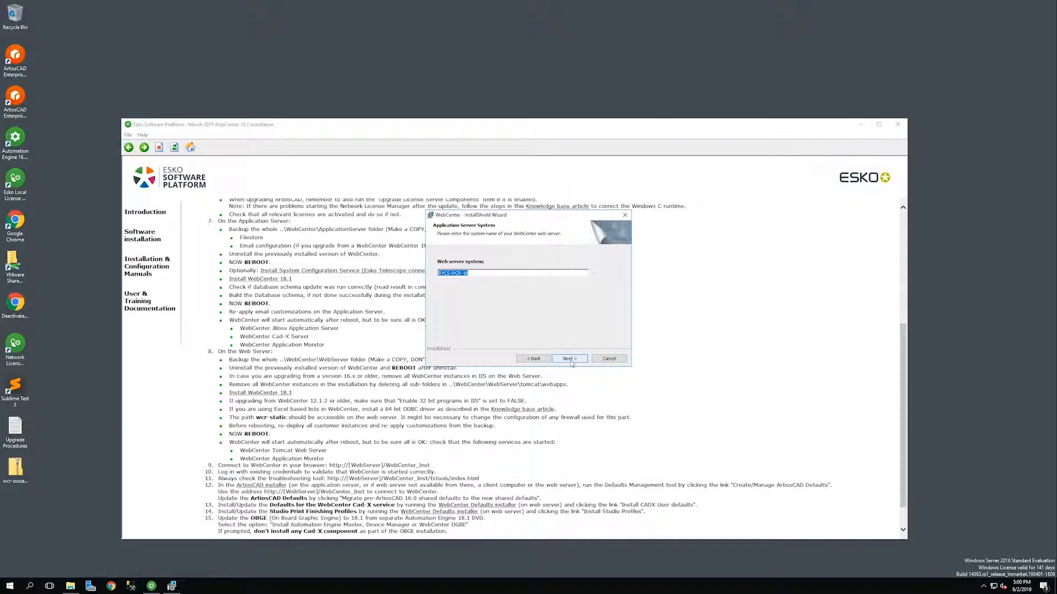
click(474, 275)
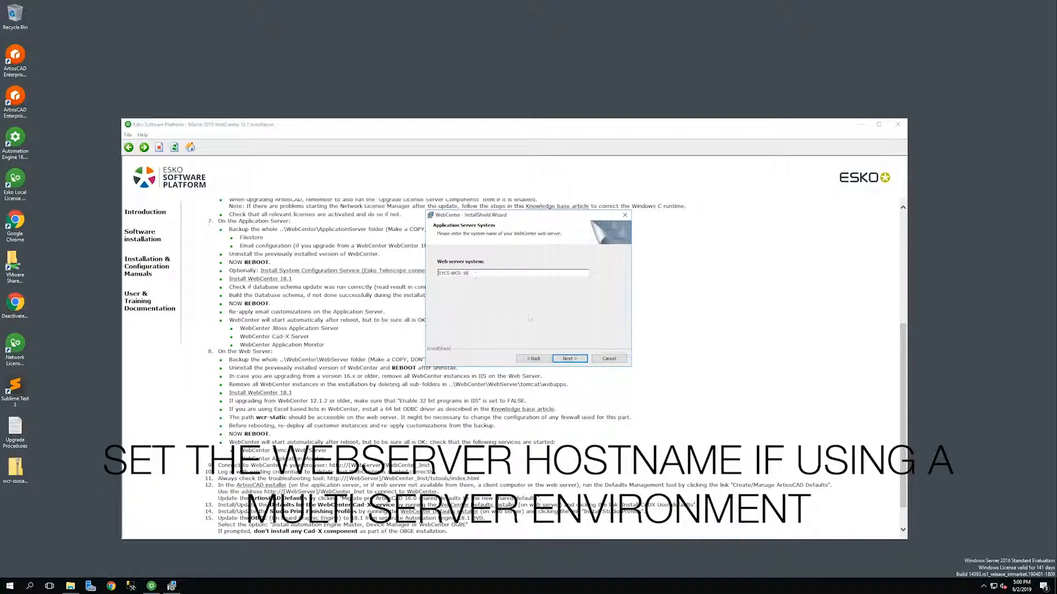
click(568, 359)
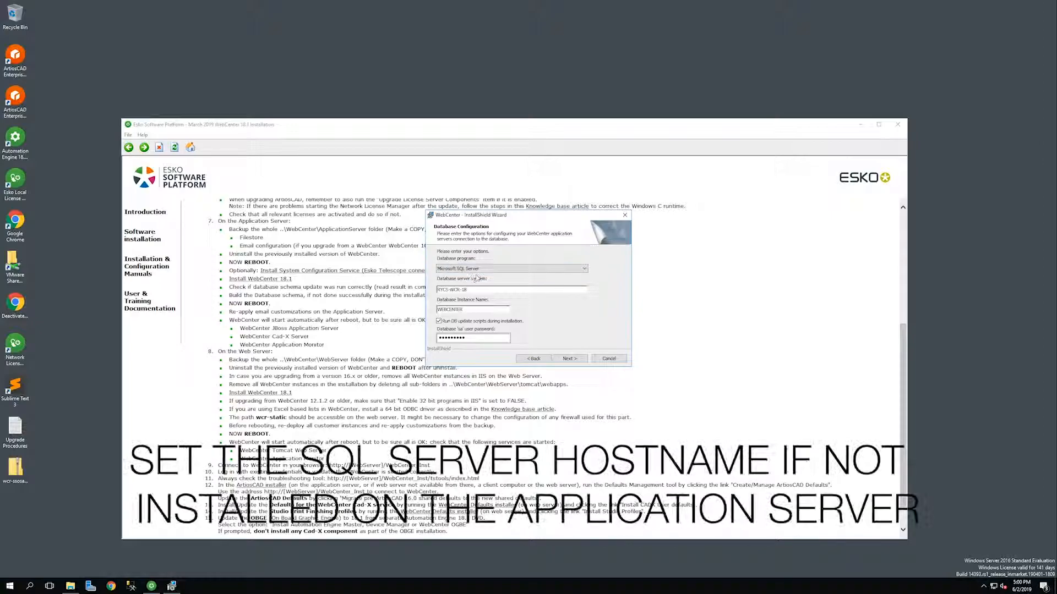
Check the database server name and the WEBCENTER instance name, then continue to the password page.
double_click(480, 289)
drag(472, 311, 438, 309)
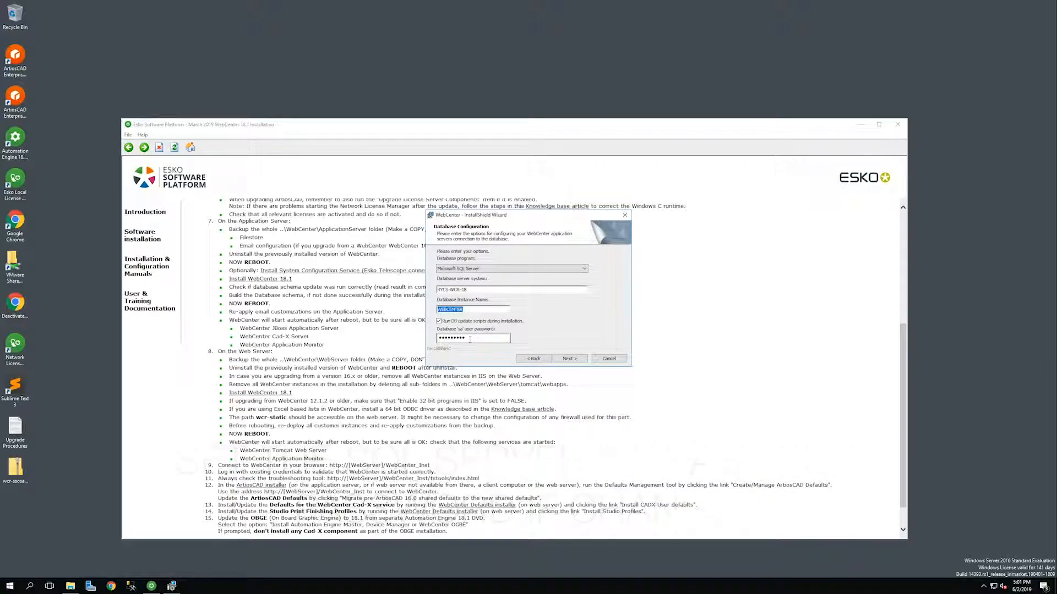
click(576, 360)
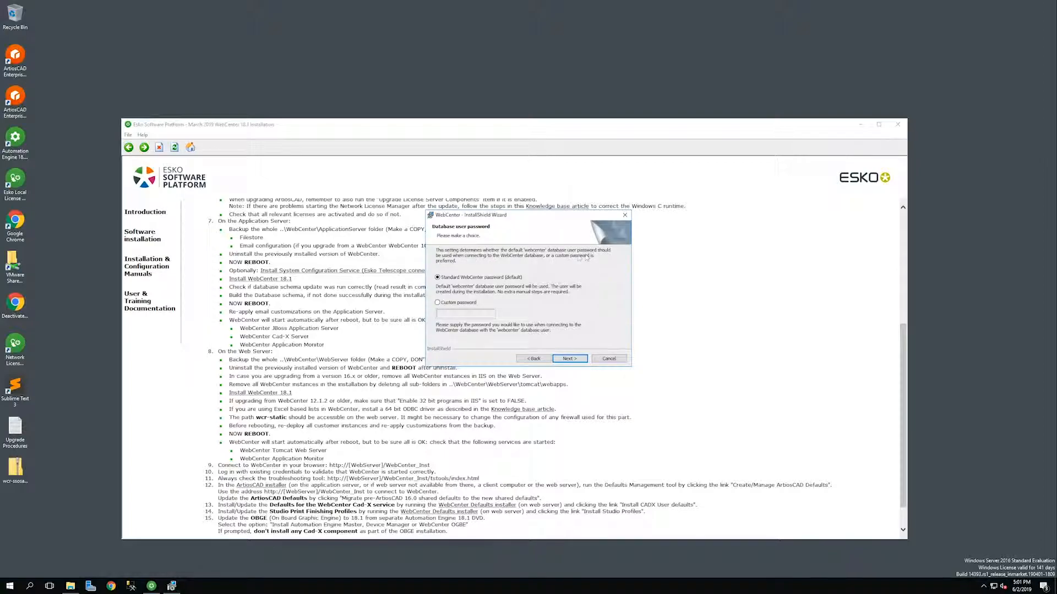
Keep the standard database password, standard deployment size and internal view server, then install WebCenter.
click(567, 359)
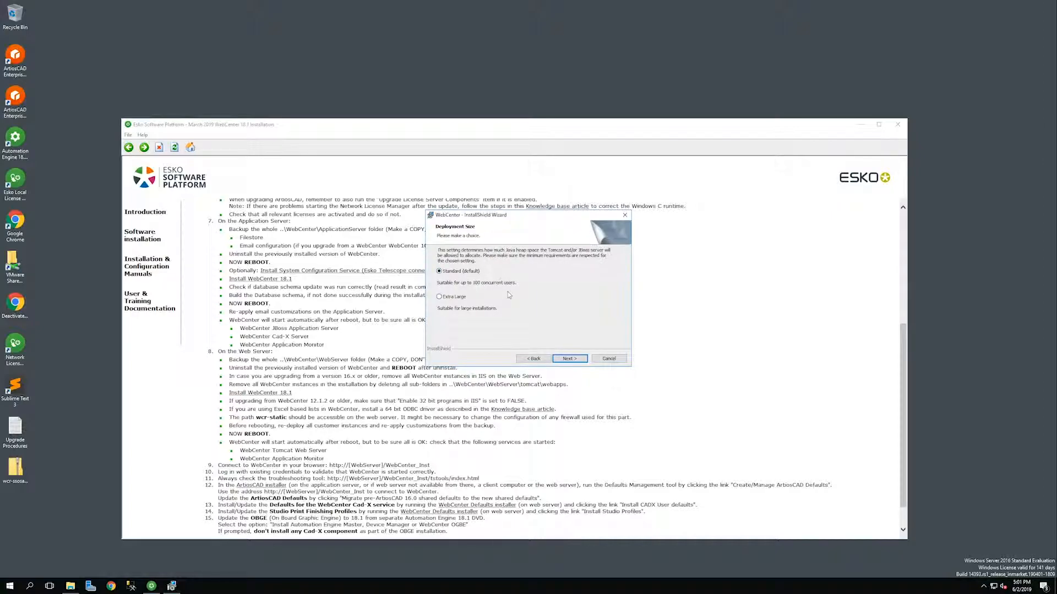
click(575, 360)
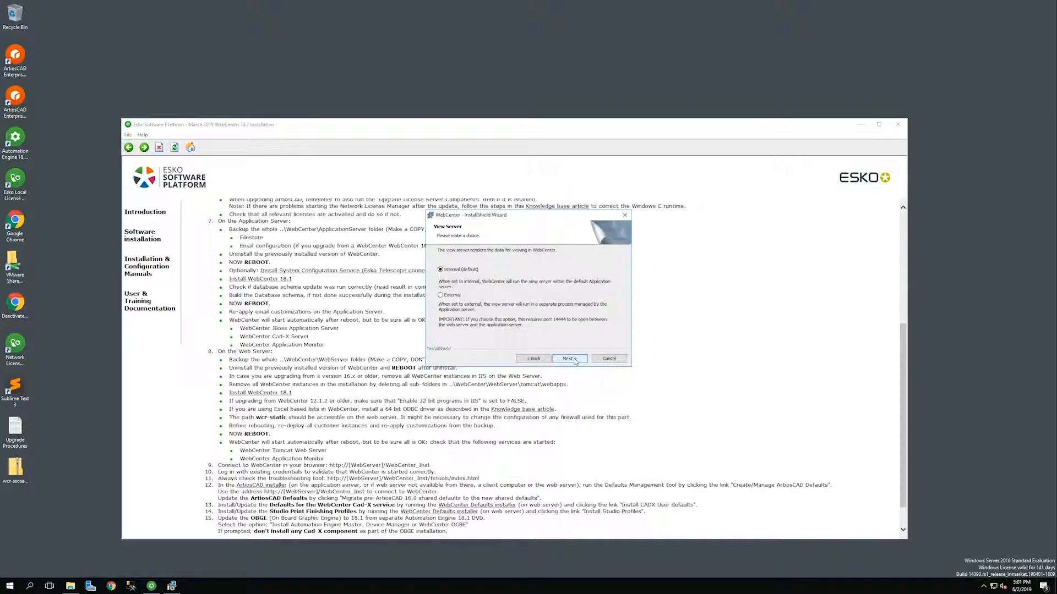
click(575, 361)
click(570, 359)
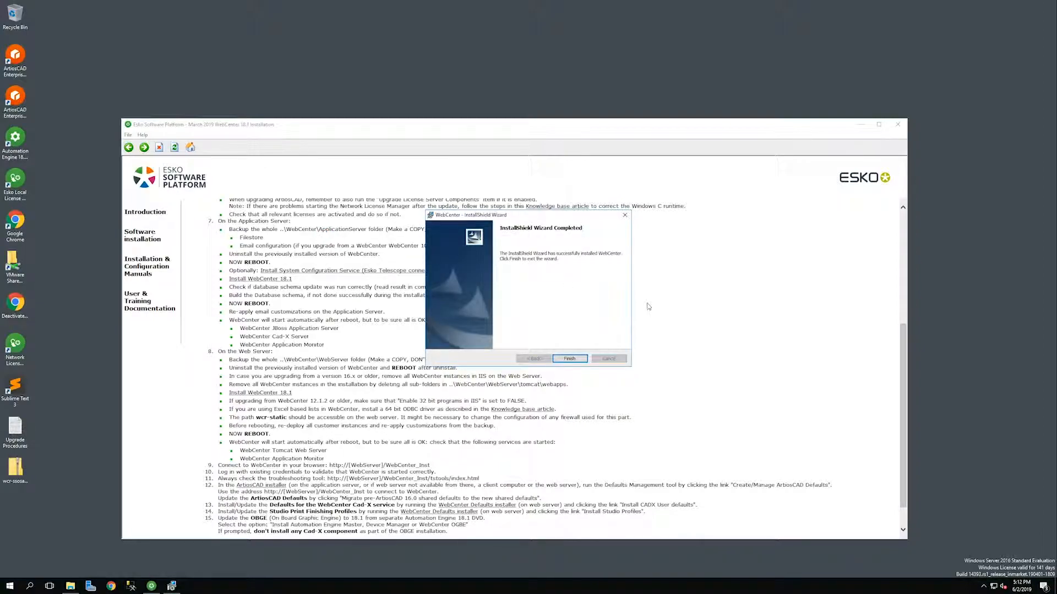
Finish the installer and agree to restart the system now.
click(570, 359)
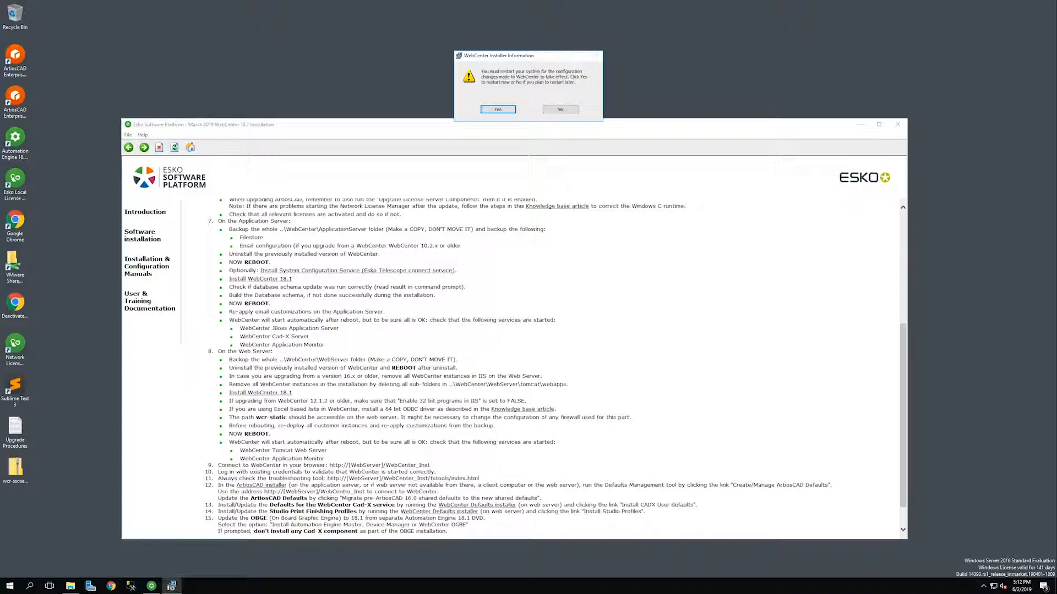
click(498, 109)
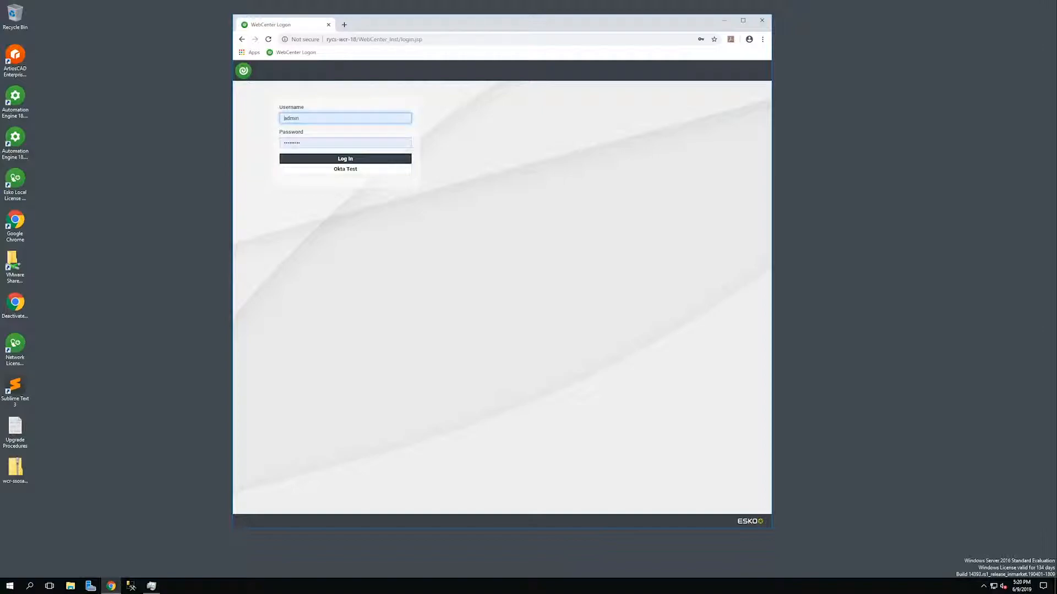
Log in to WebCenter and check the 18.1 version and build number in the footer.
click(345, 159)
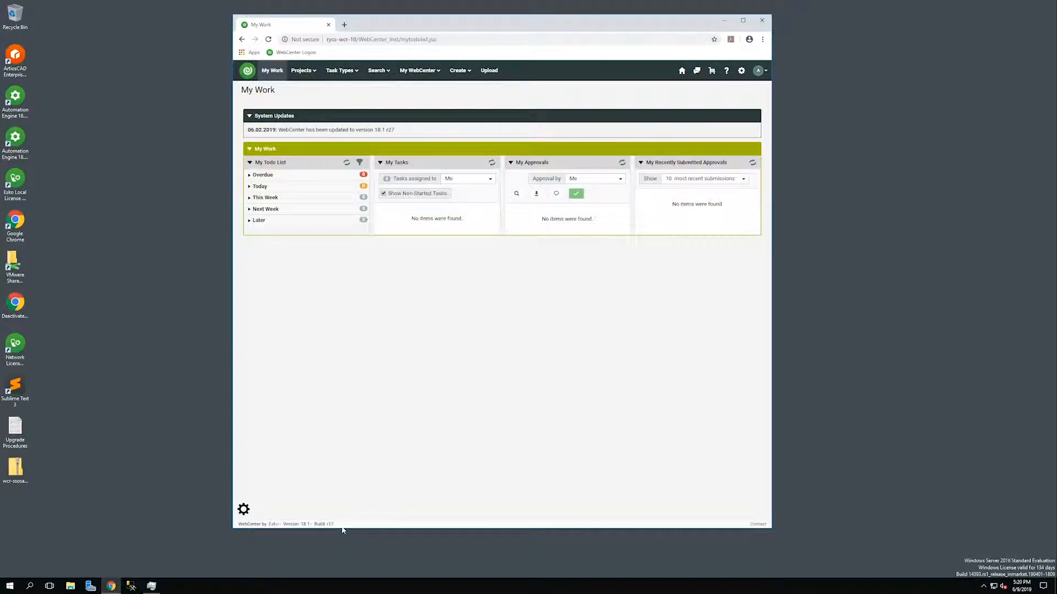
drag(335, 524, 304, 524)
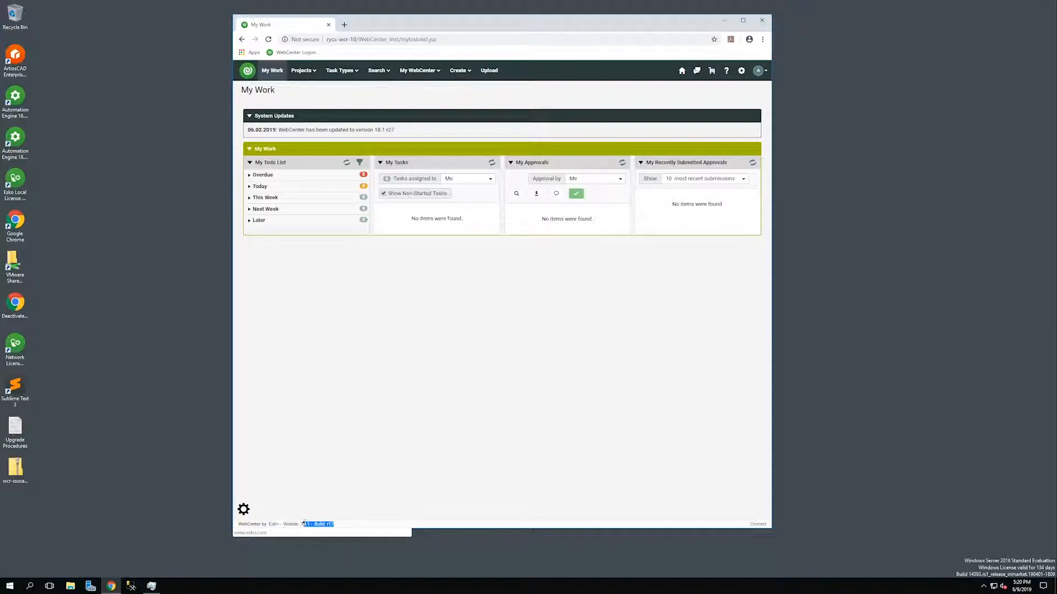
click(343, 528)
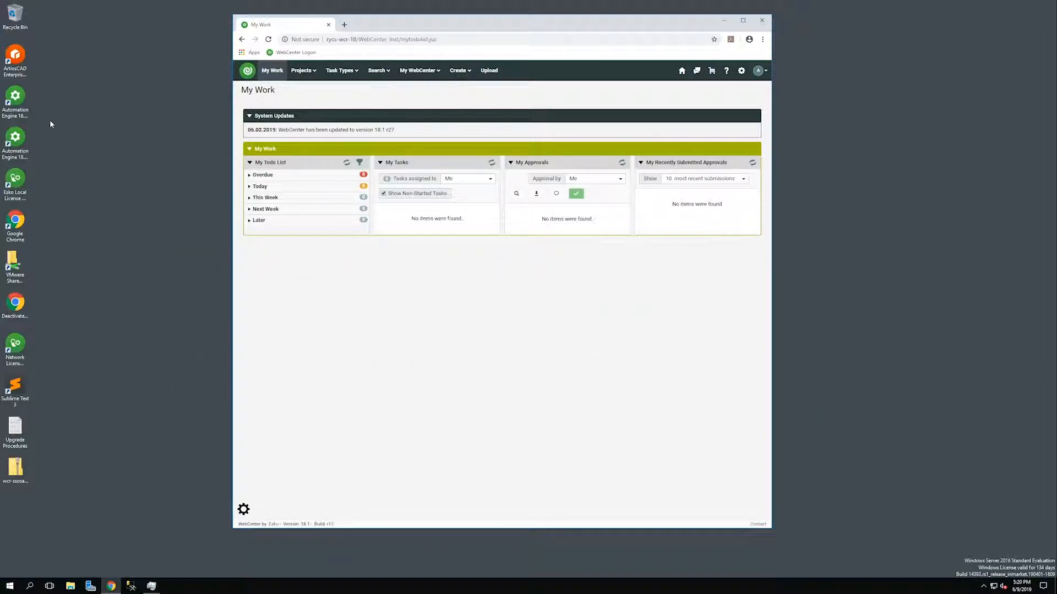
Log on to Automation Engine Pilot with the account password.
click(14, 141)
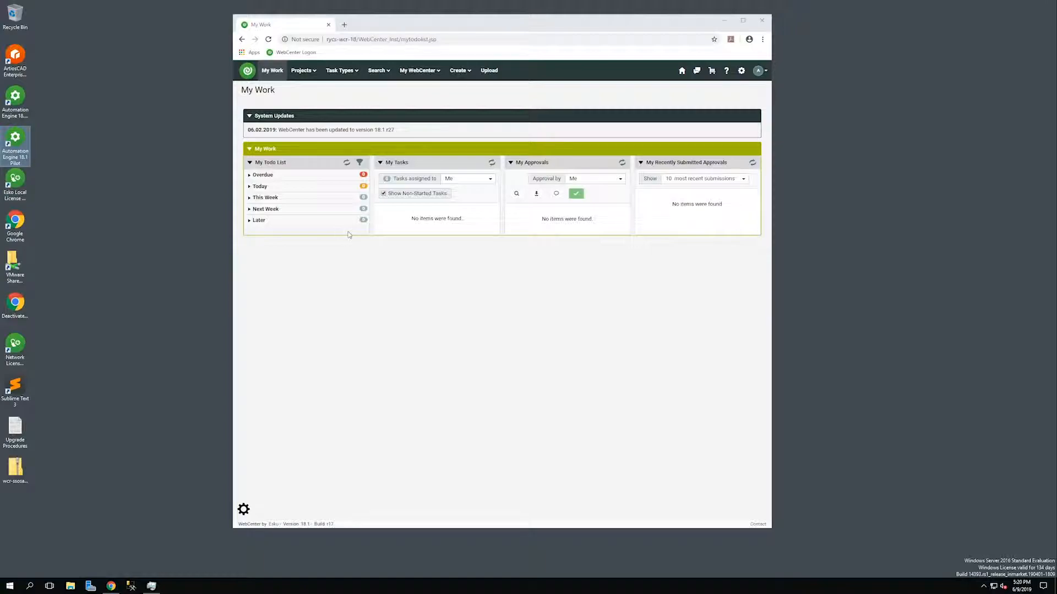
text(admin)
key(Return)
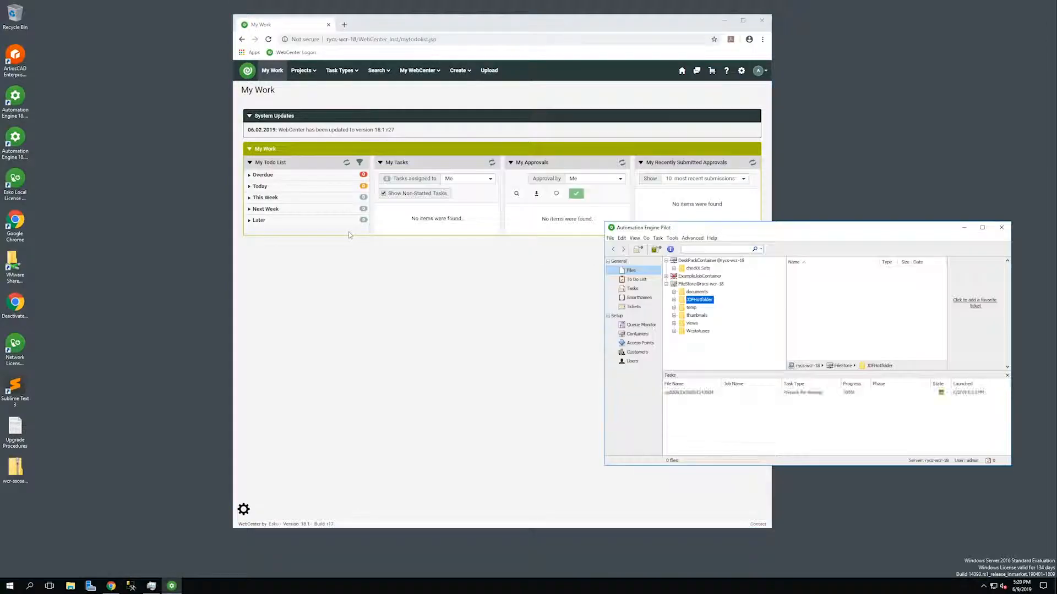
Arrange the Pilot and browser windows side by side and open Test Project from the projects list.
drag(845, 231, 854, 212)
drag(468, 28, 322, 23)
click(666, 133)
drag(696, 204, 710, 192)
drag(722, 197, 743, 165)
mouse_move(160, 66)
click(166, 98)
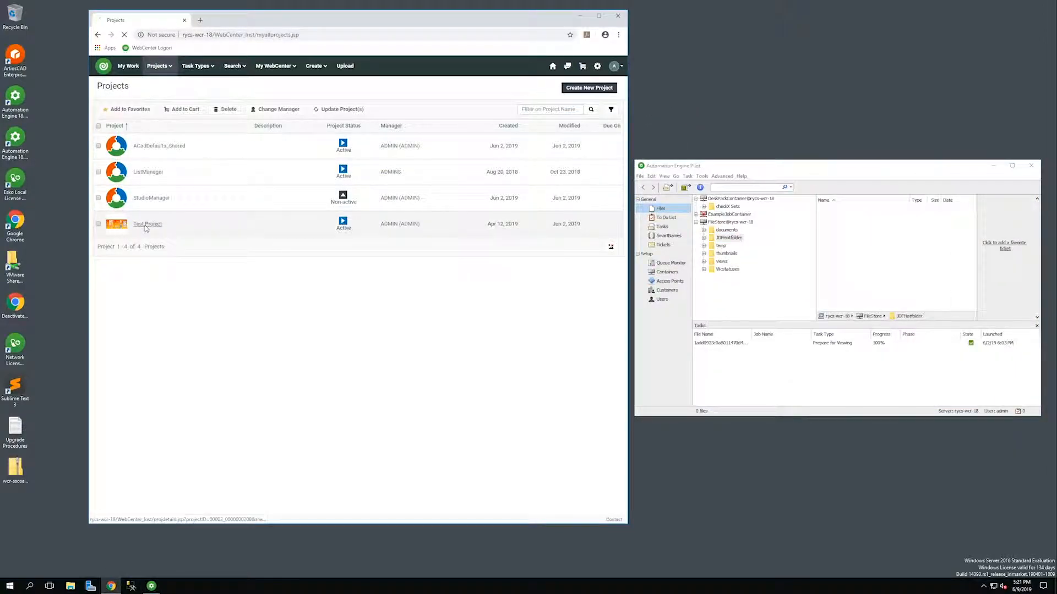
click(146, 227)
Upload the PDF to Test Project under the name TEST.
click(162, 102)
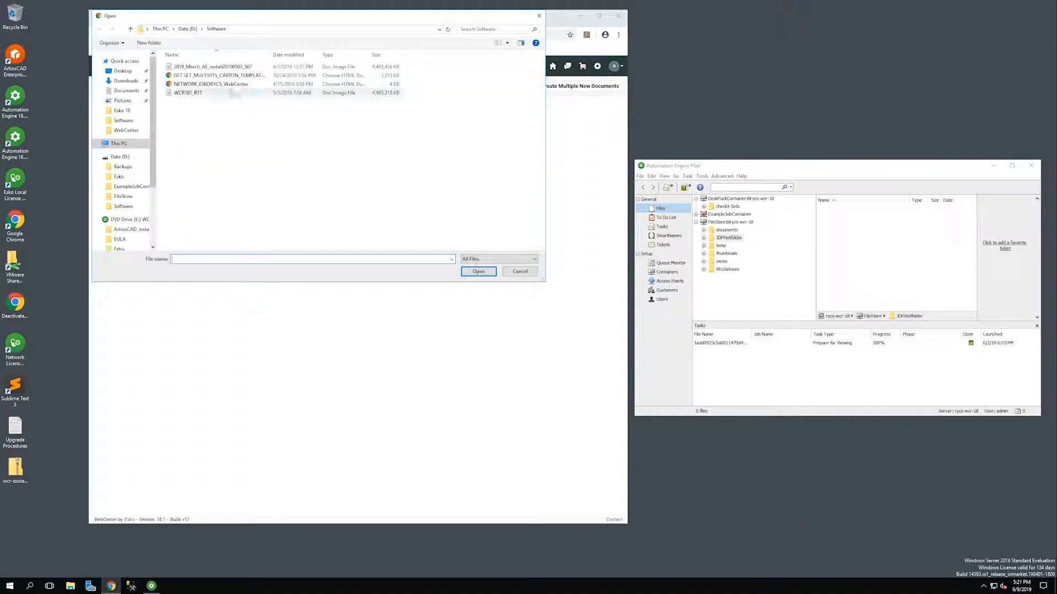
double_click(231, 75)
drag(303, 249, 118, 246)
text(TEST)
click(192, 319)
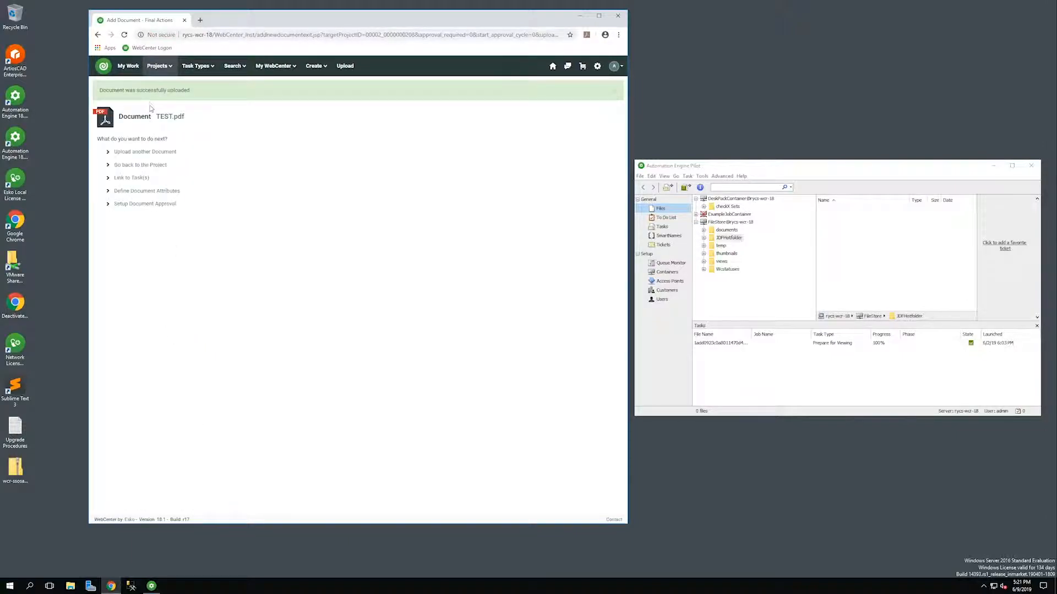
Return to Test Project and show its Documents list.
click(160, 164)
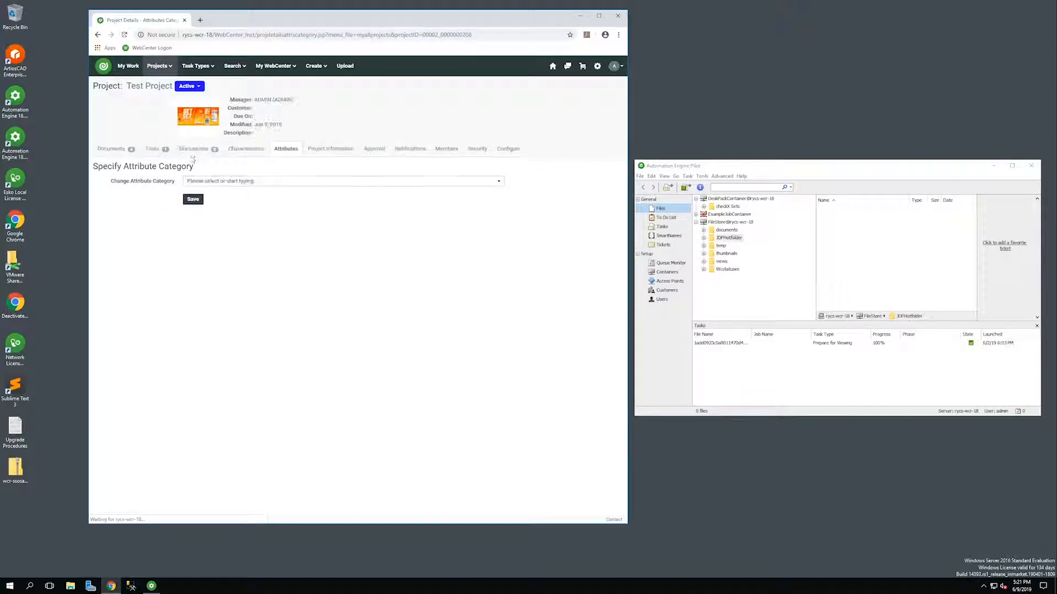
click(138, 150)
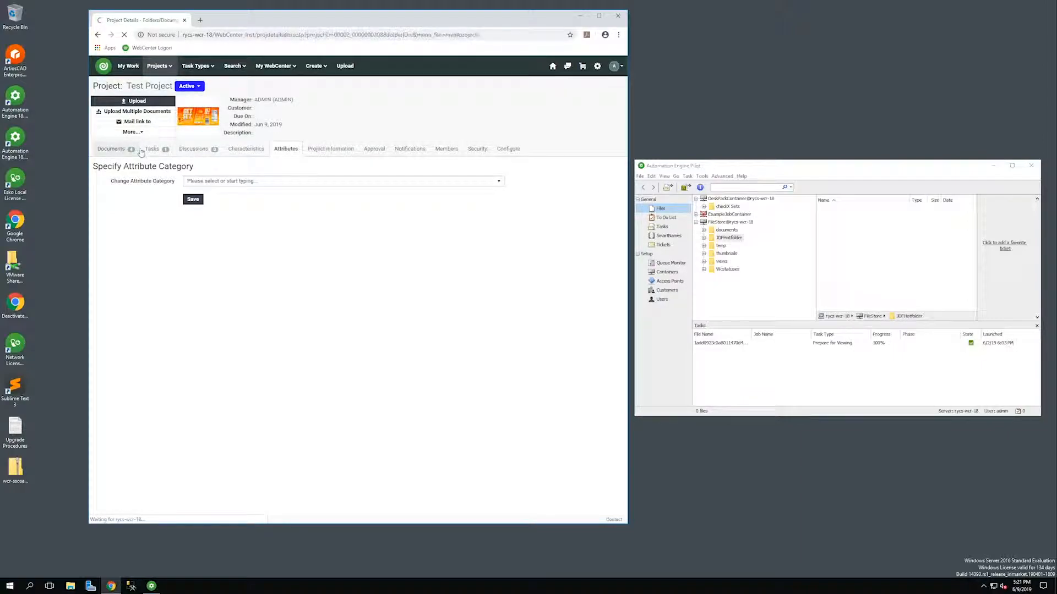
mouse_move(264, 246)
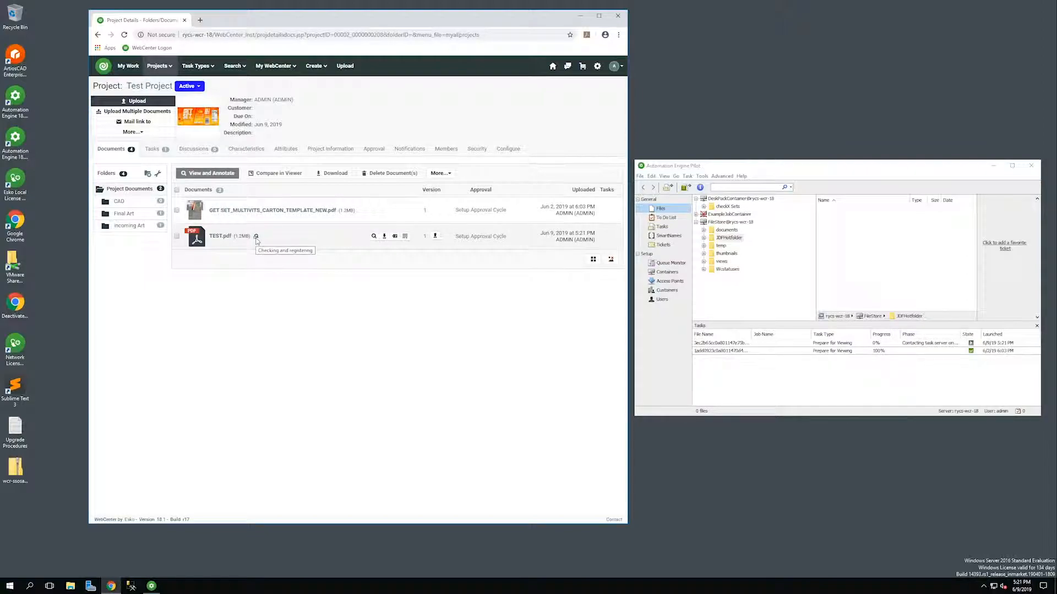
Check the Prepare for Viewing task in Pilot, refresh the Documents page with F5, and open TEST.pdf in the viewer.
click(897, 342)
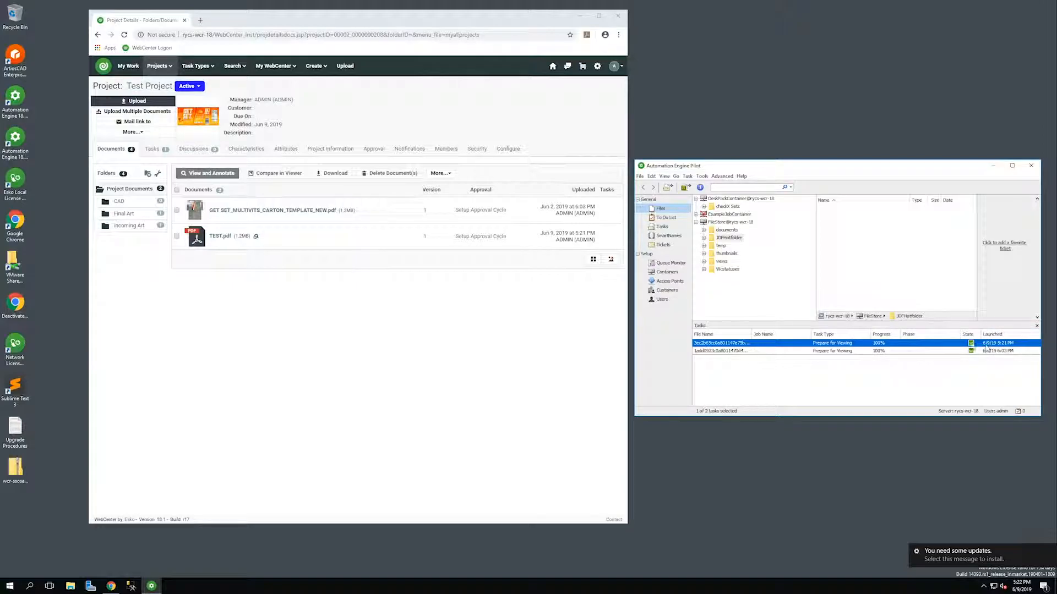
click(370, 296)
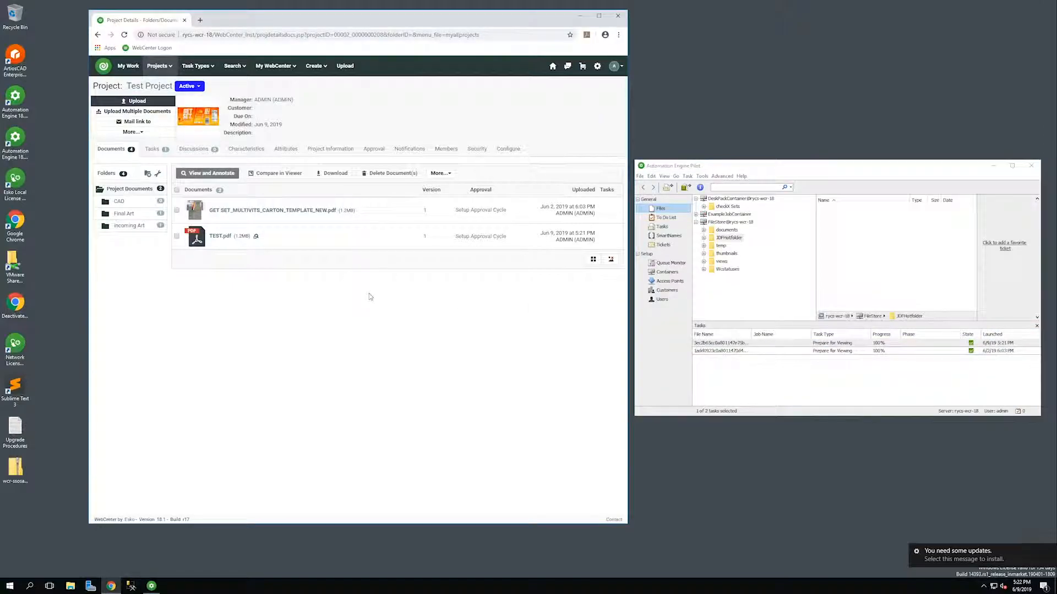
key(super+r)
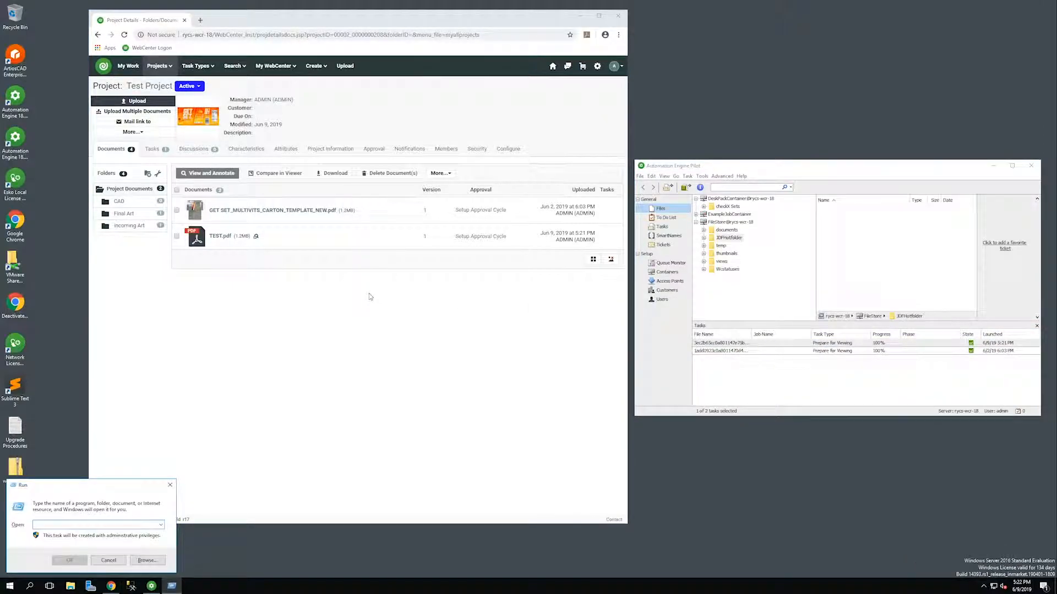
click(170, 485)
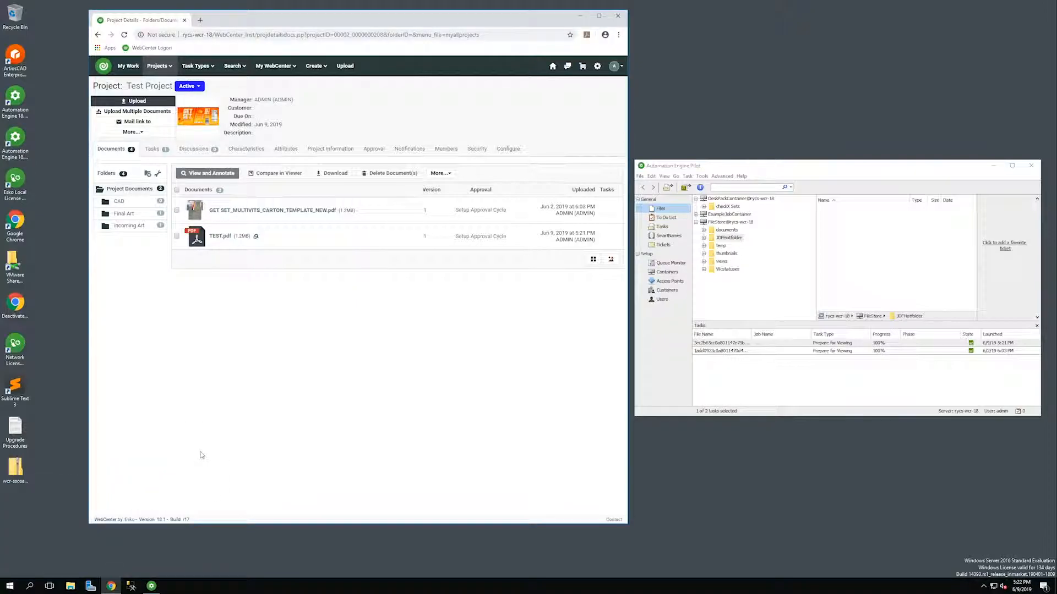
key(F5)
click(201, 246)
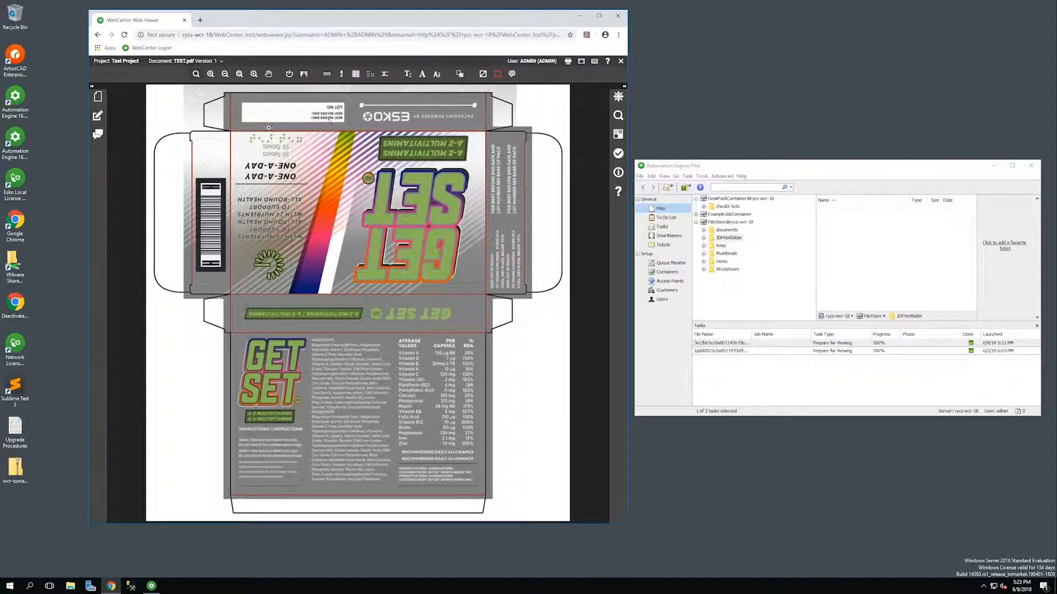
Close the viewer and run the setup application from the WebCenter 18.1 DVD as administrator.
click(622, 63)
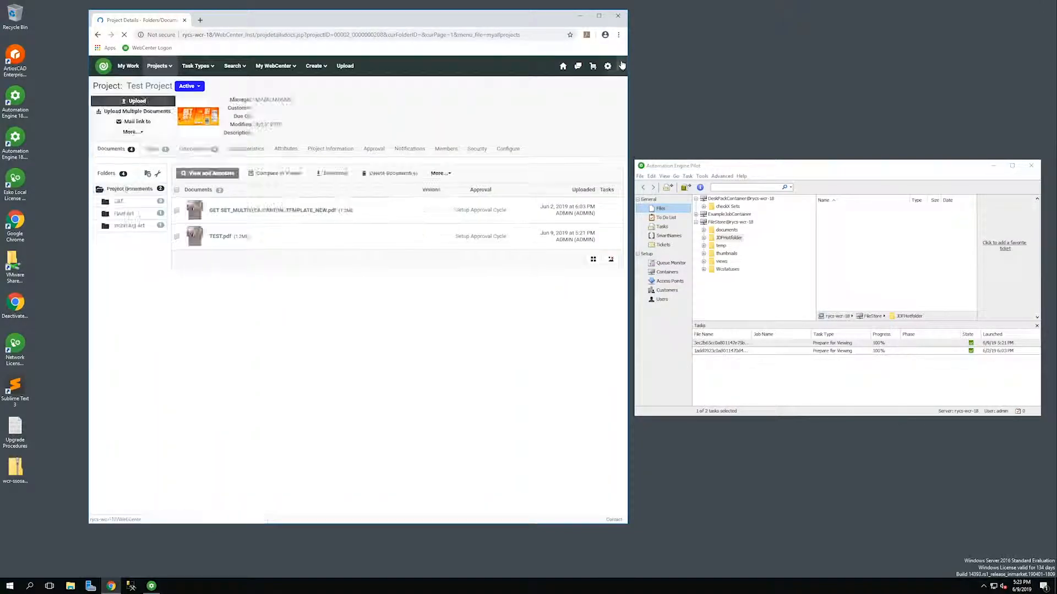
click(70, 586)
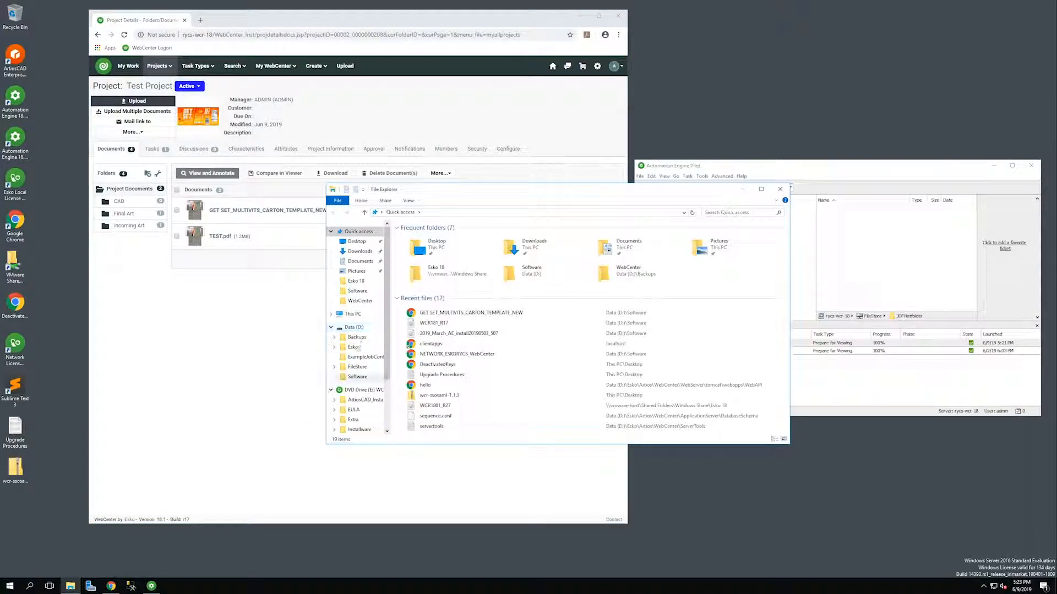
click(360, 389)
click(421, 354)
right_click(422, 352)
click(458, 367)
Open Introduction > WebCenter 18.1 Installation > upgrade steps and scroll through them.
click(408, 231)
click(37, 129)
click(183, 132)
scroll(376, 353, down, 5)
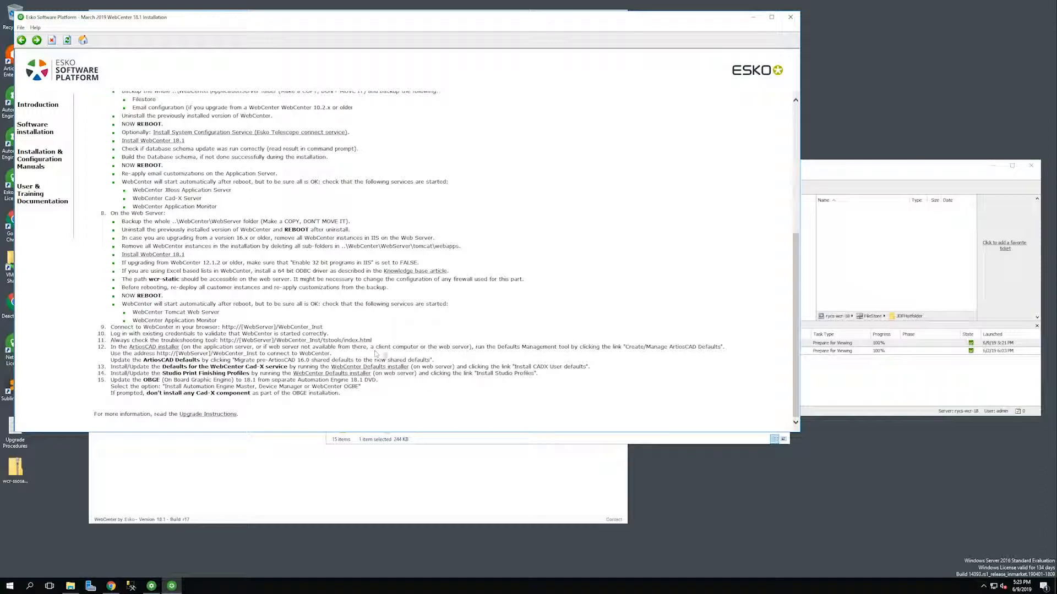
click(147, 347)
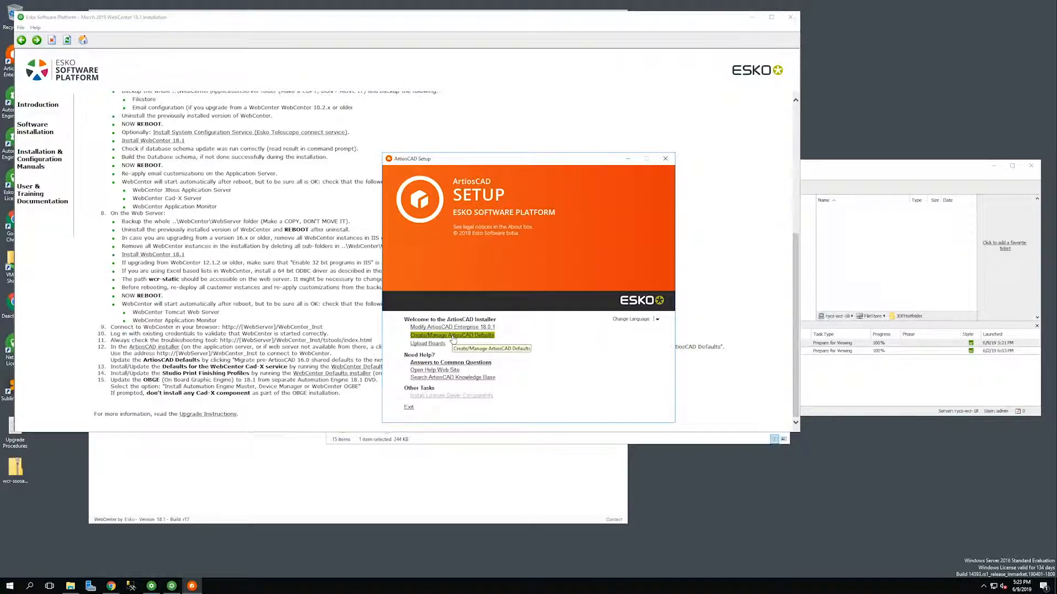
click(453, 336)
text(htt)
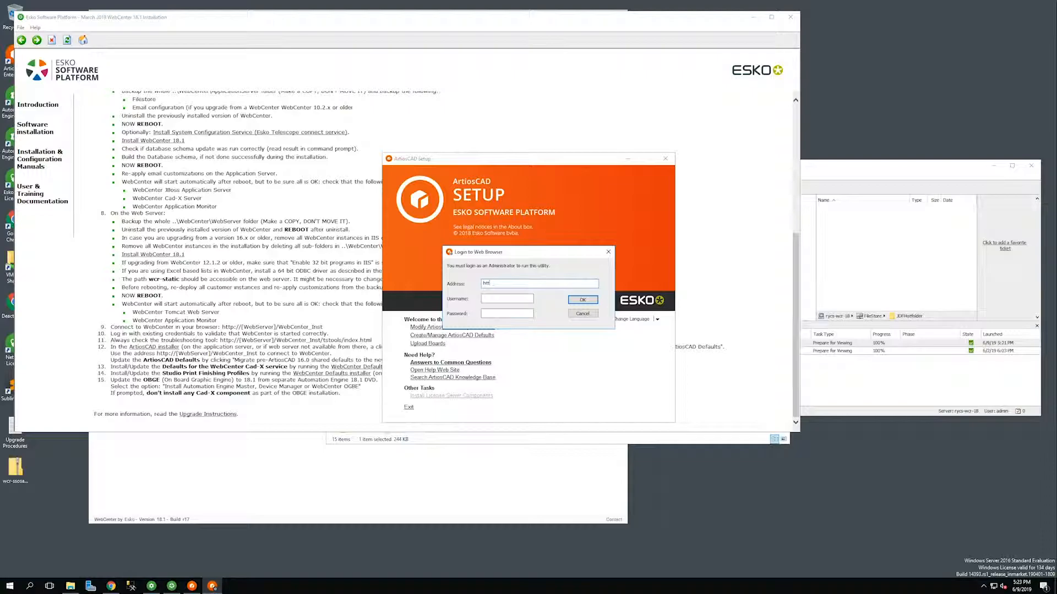
text(p://rycs-wcr-18/WebCenter_Inst)
text(/)
key(Tab)
text(admin)
key(Tab)
text(*********)
Log out of WebCenter in the browser and minimize it.
click(110, 586)
click(614, 67)
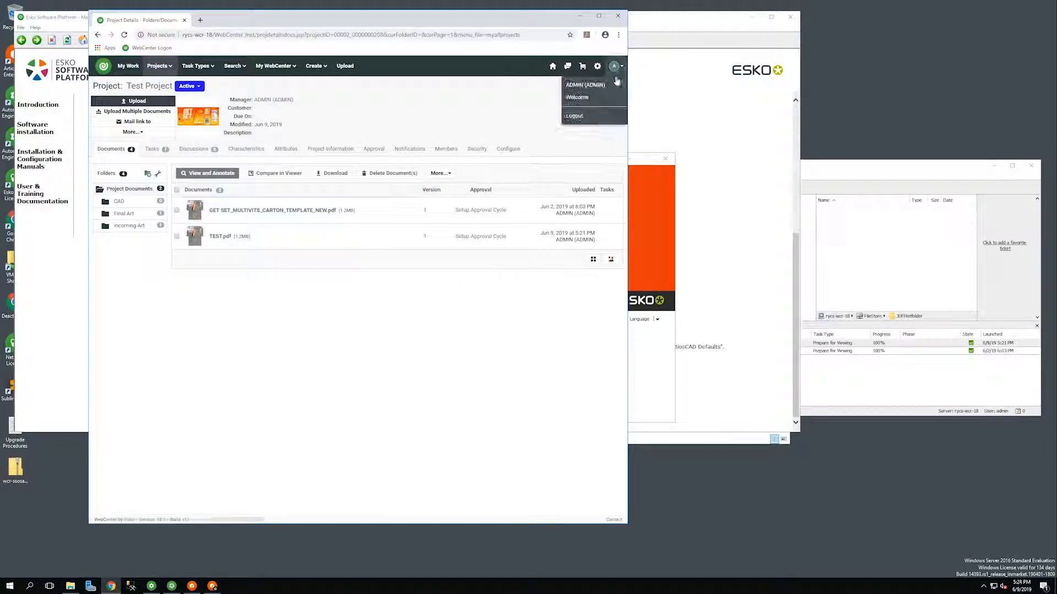
click(574, 115)
click(579, 16)
Log in to the defaults server, add new defaults to the shared project, acknowledge they're up to date, and exit setup.
click(582, 301)
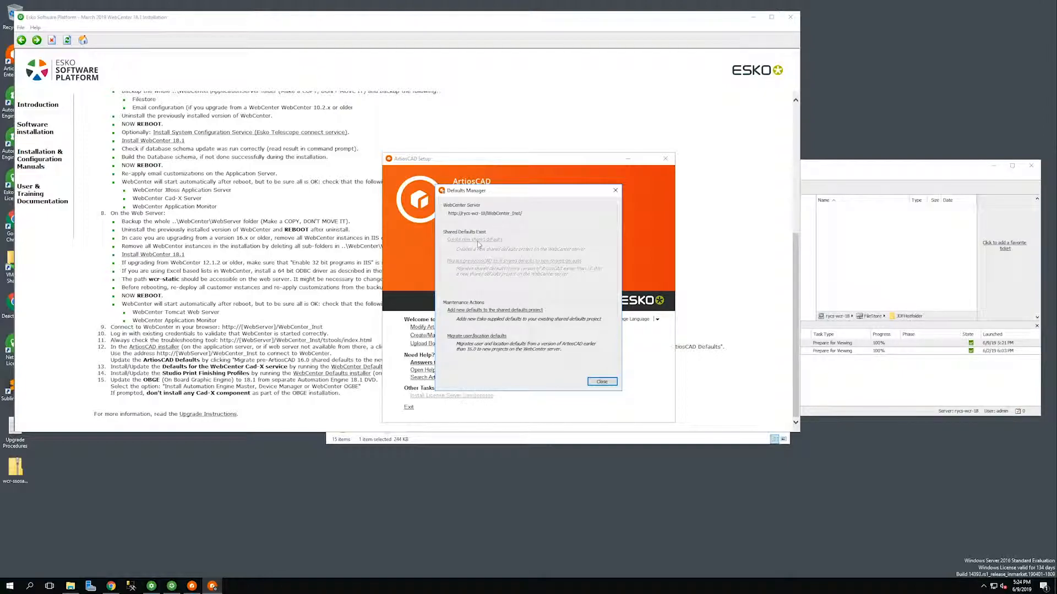
click(472, 310)
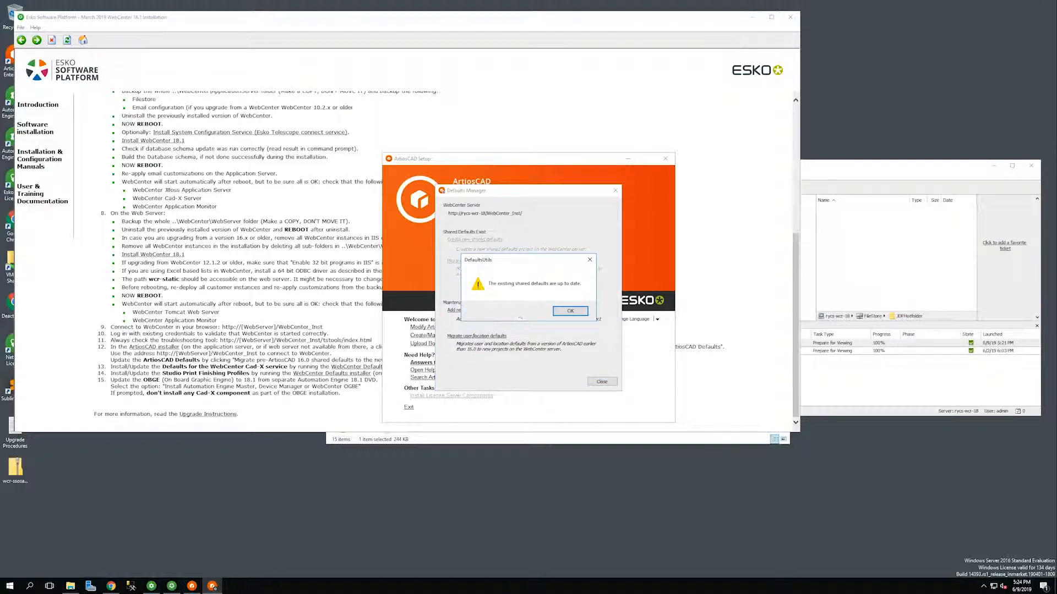
click(570, 311)
click(601, 381)
click(409, 407)
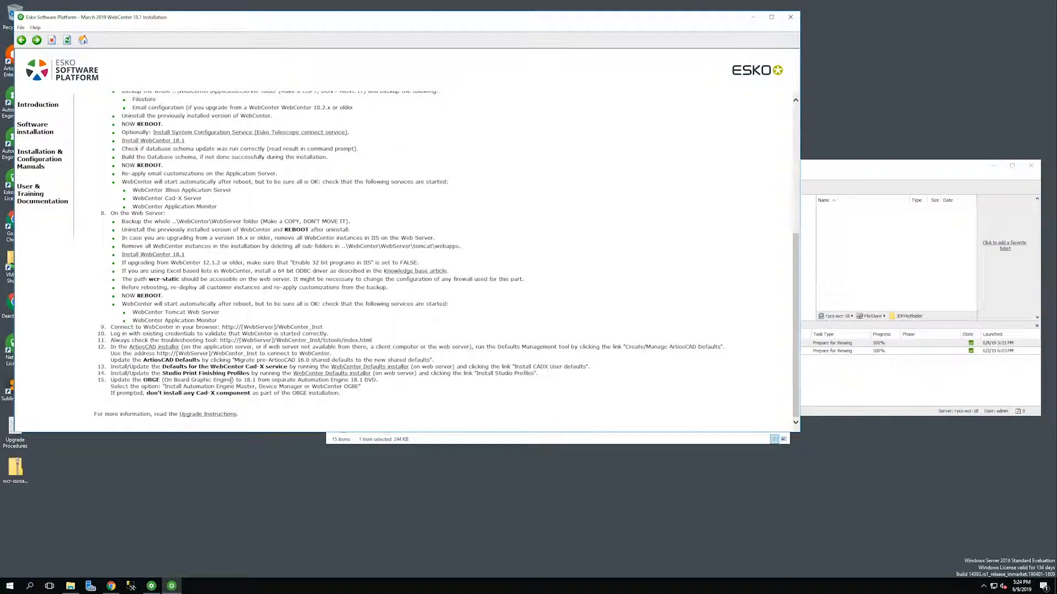
Run the WebCenter Defaults installer, install CADX user defaults and Studio Print Finishing Profiles, then close it.
click(342, 376)
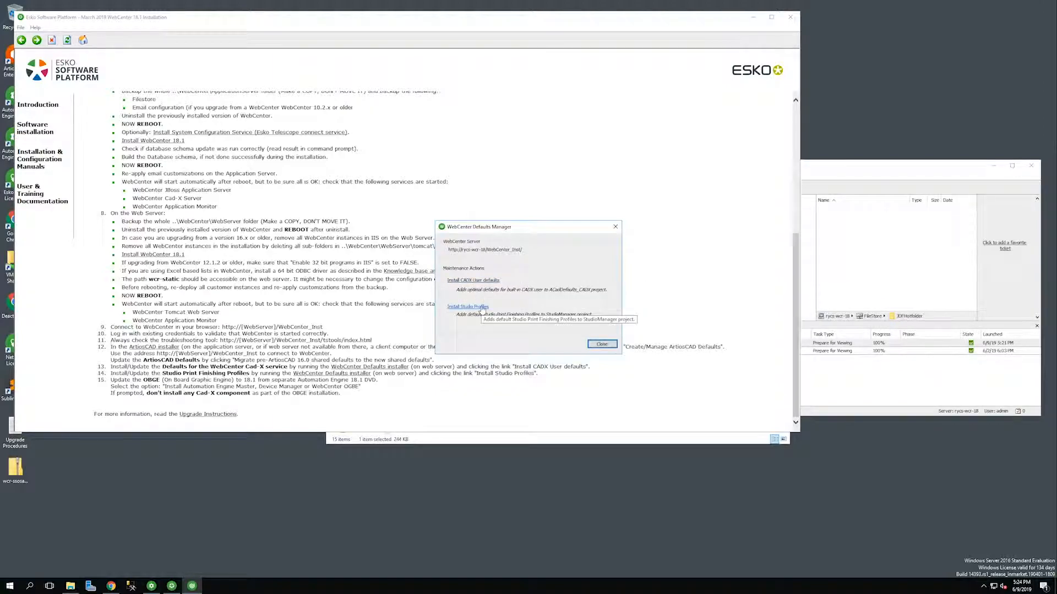
click(480, 284)
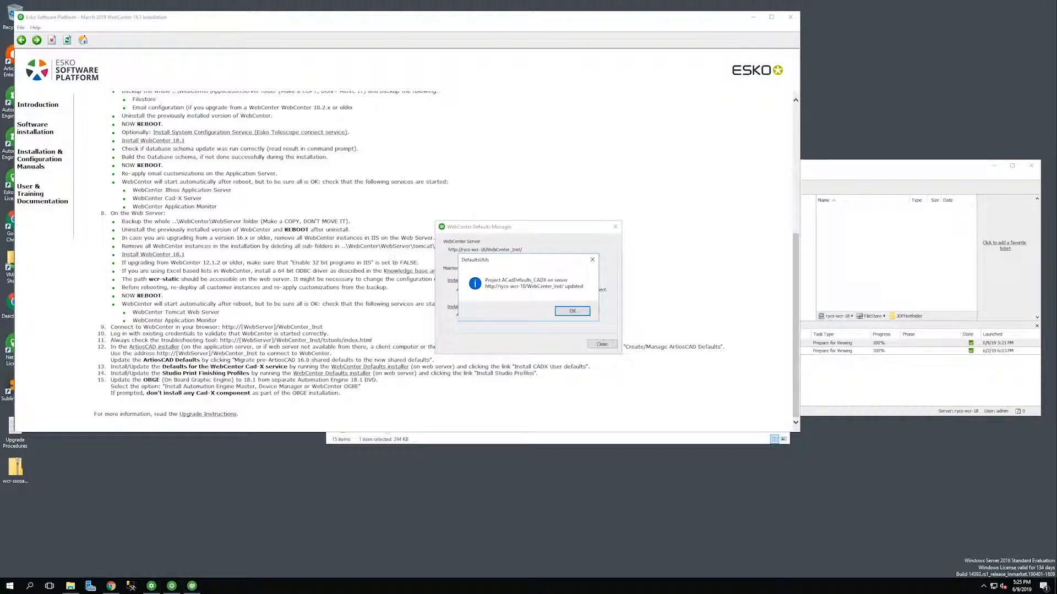
click(569, 311)
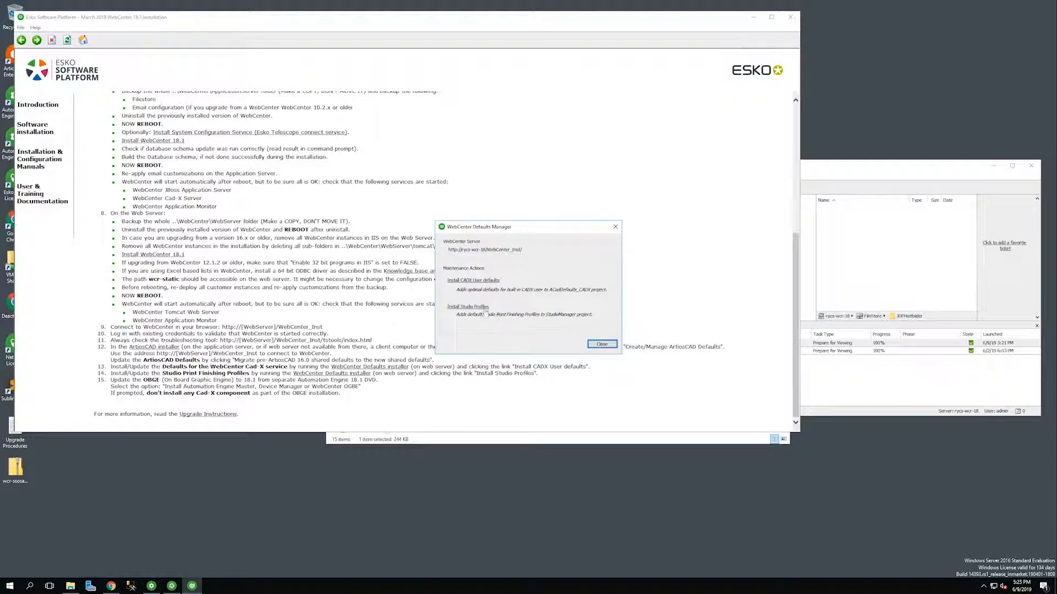
click(479, 306)
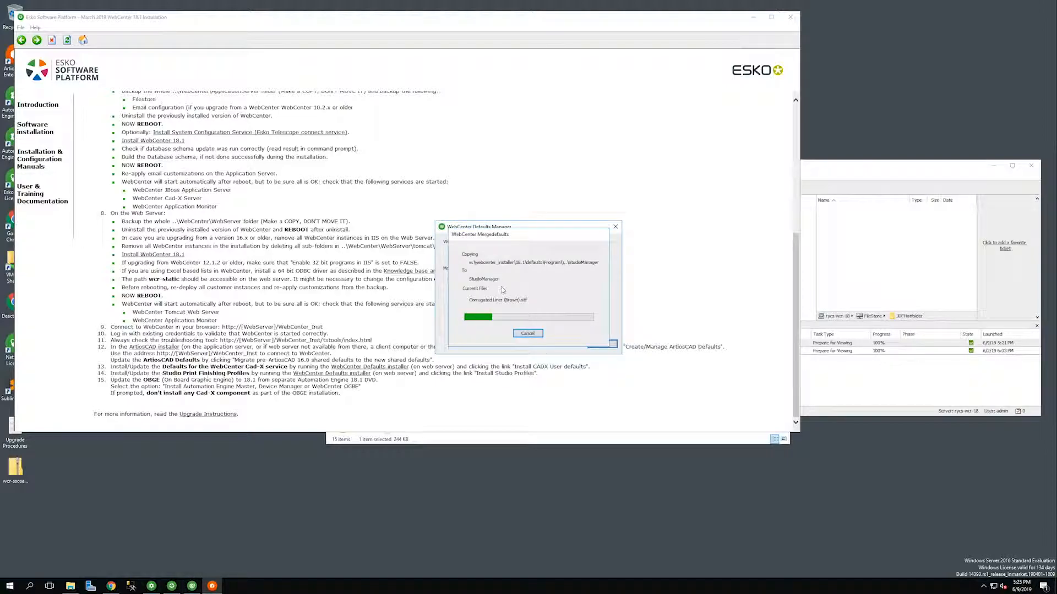
click(599, 309)
click(602, 344)
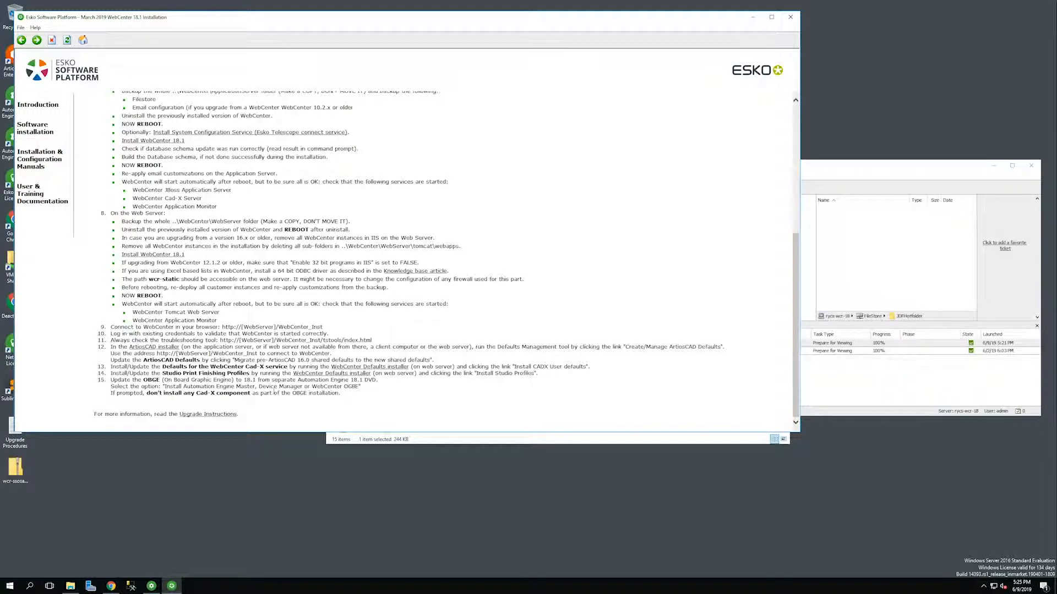
drag(110, 393, 343, 398)
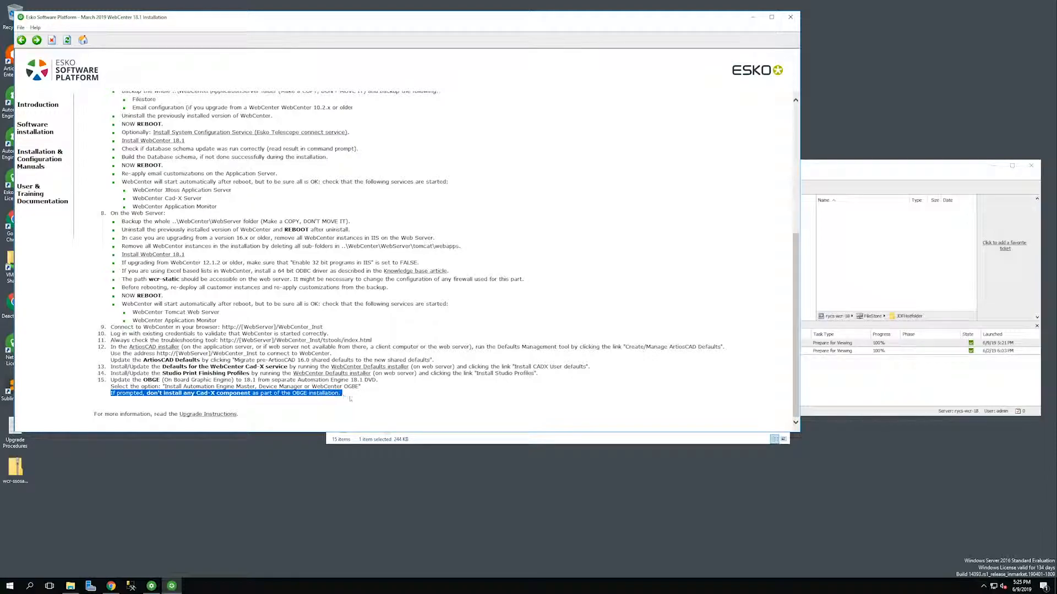
click(351, 398)
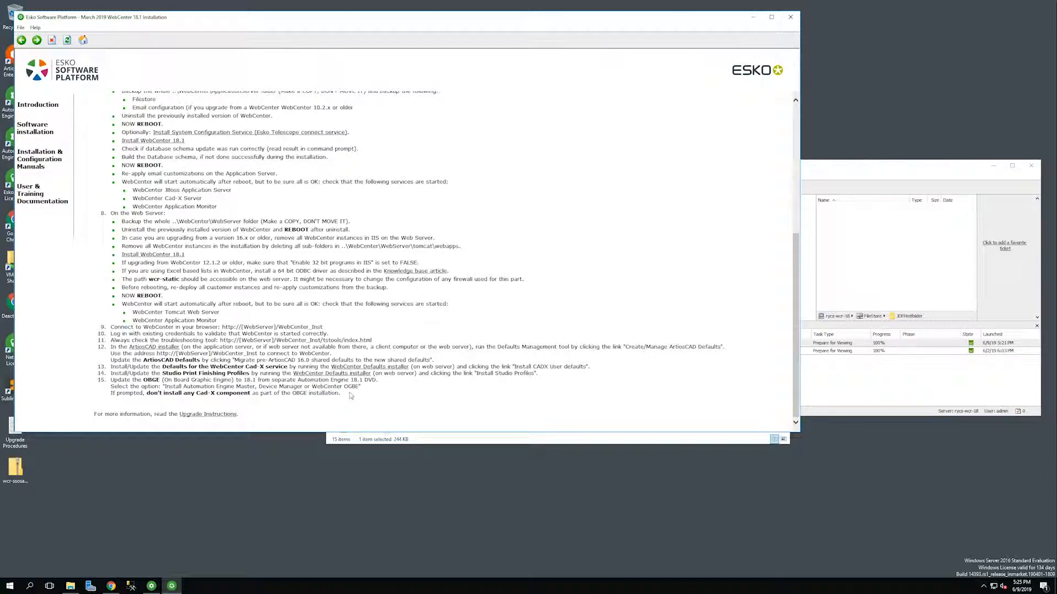